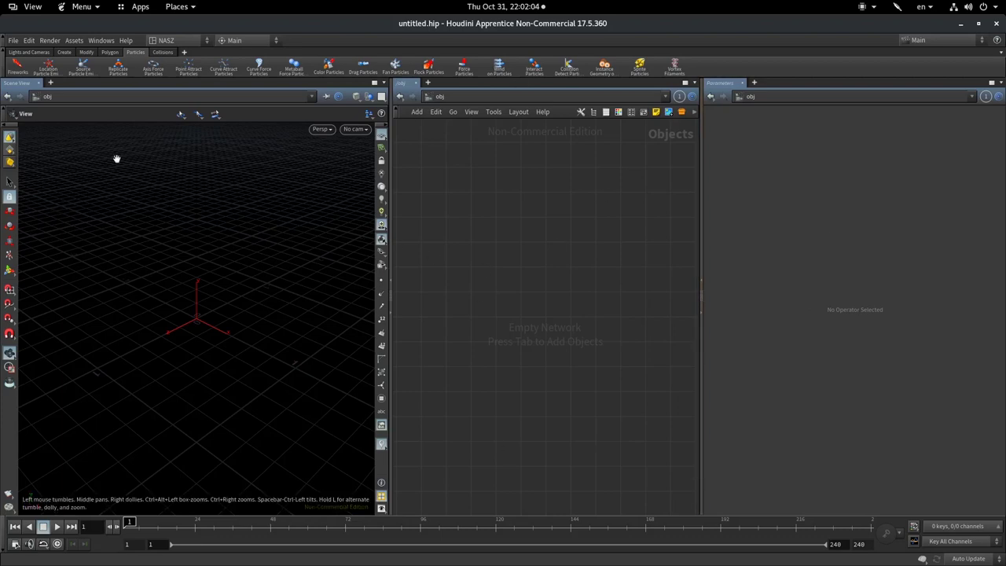
- Link the scene view to pane group 1 and open the shelf '+' menu's Shelves list
click(324, 98)
click(354, 140)
click(691, 96)
click(185, 51)
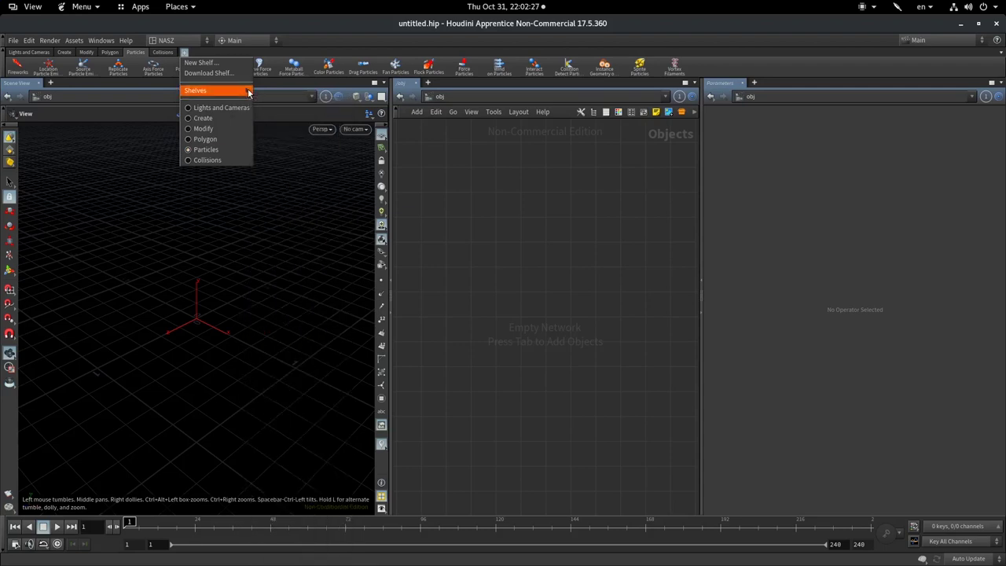
mouse_move(214, 90)
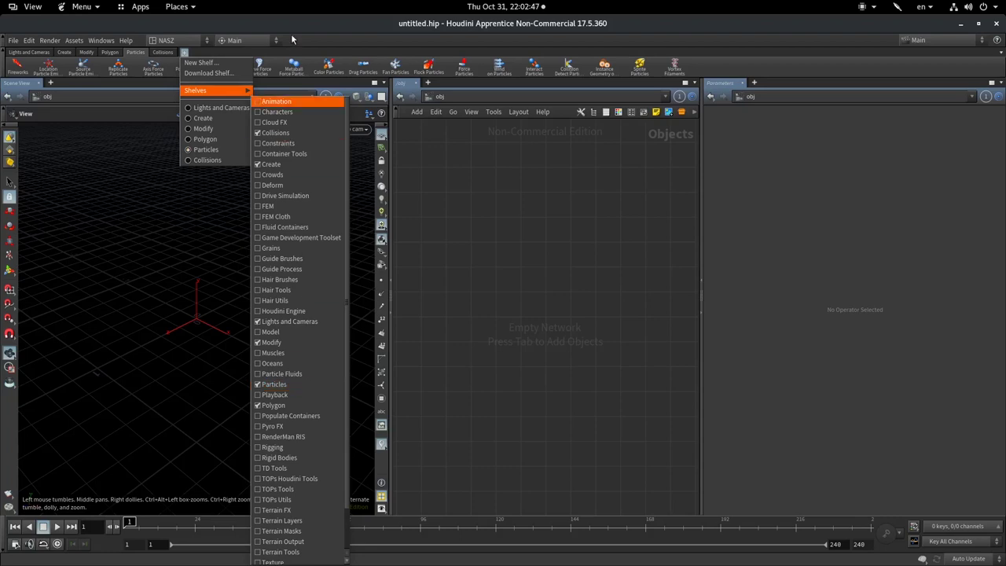
- Dismiss the Shelves list without toggling any shelf
click(322, 47)
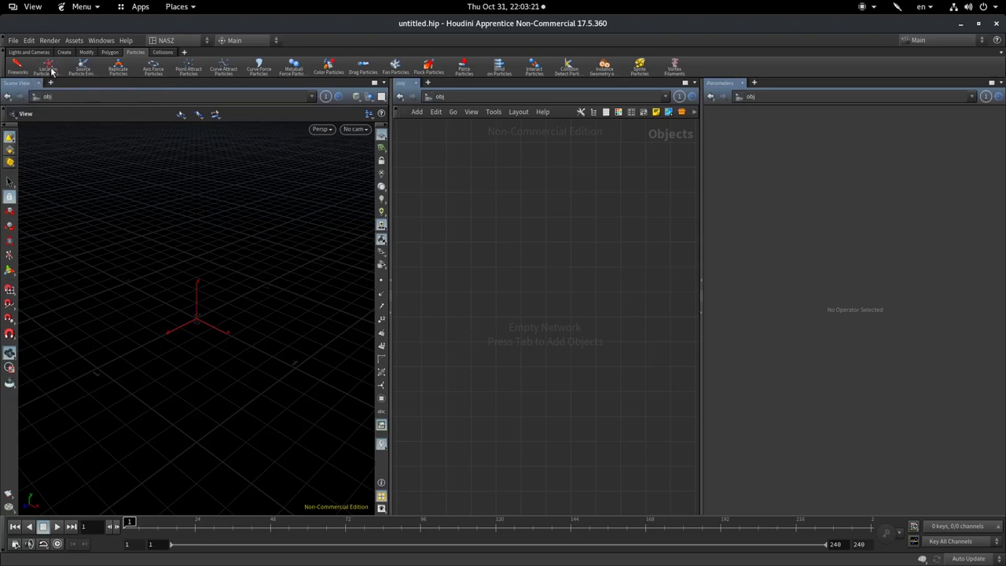
- Place a Location Particle Emitter at the viewport origin, emitting 5000 particles per second
click(51, 71)
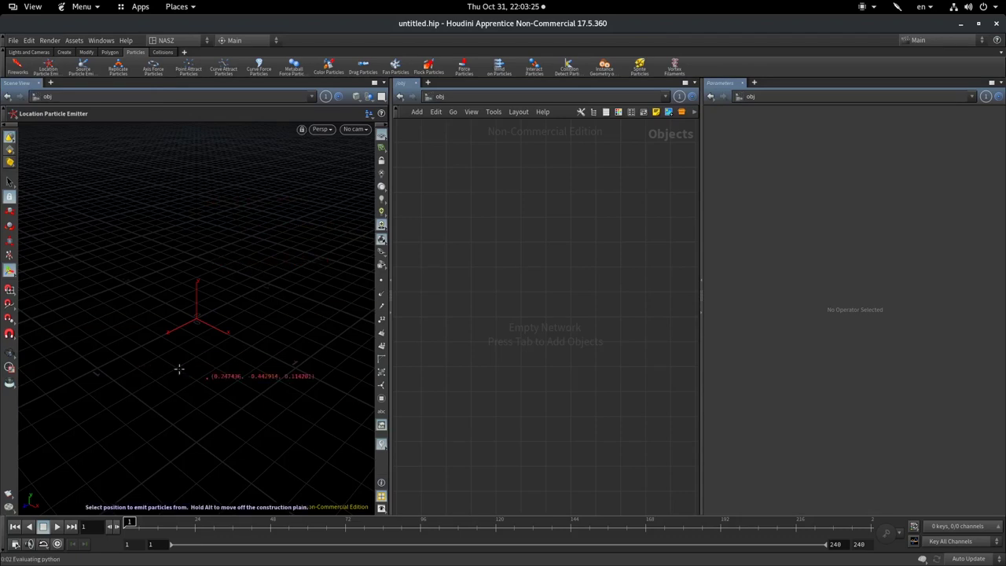
click(191, 309)
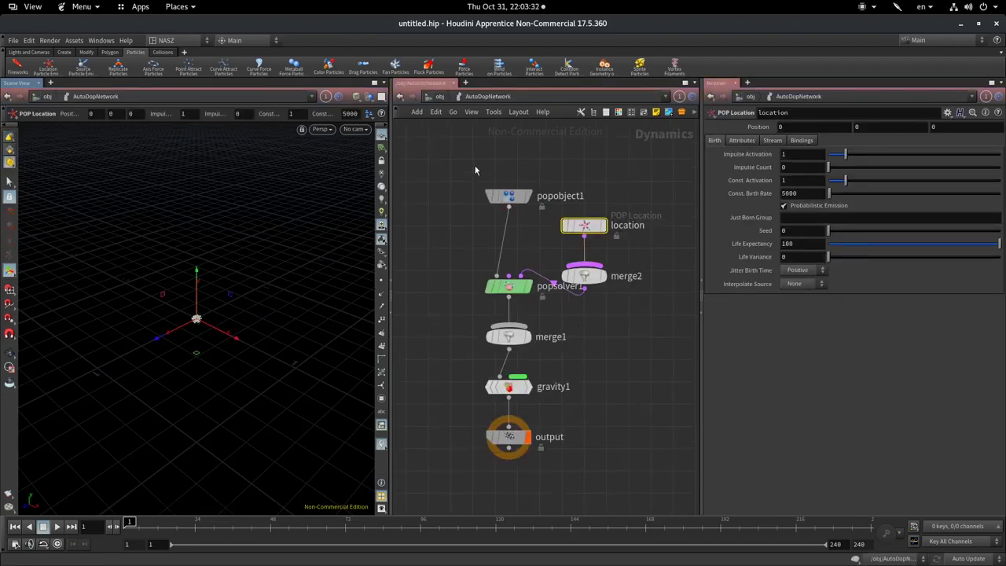
click(438, 97)
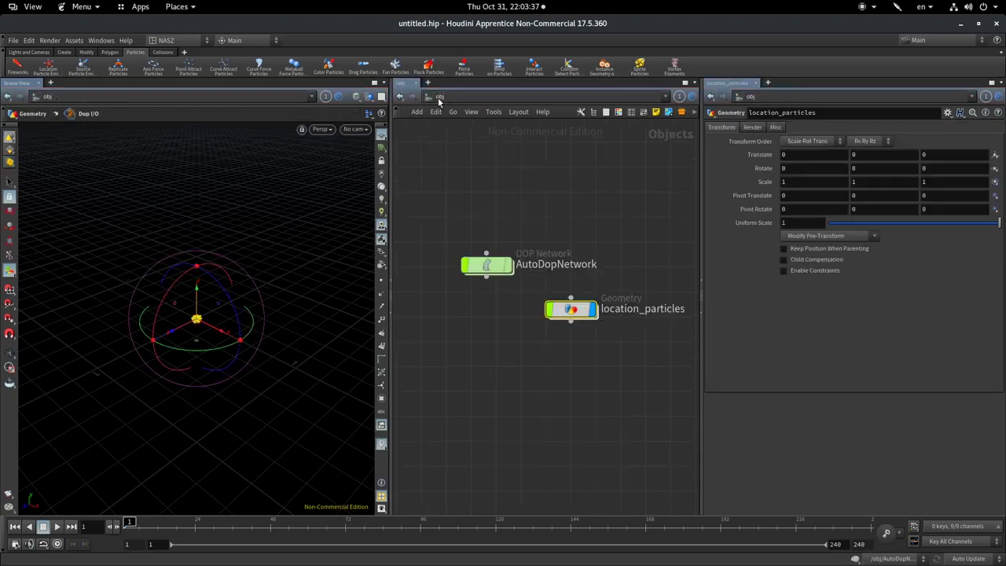
scroll(566, 411, up, 2)
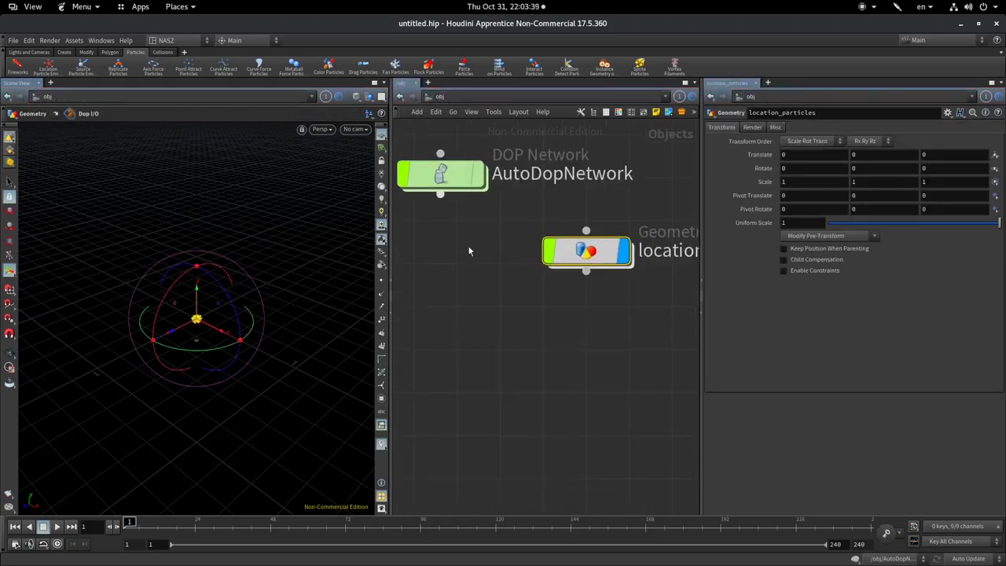
middle_drag(469, 249, 480, 420)
scroll(578, 359, up, 1)
middle_drag(552, 361, 579, 352)
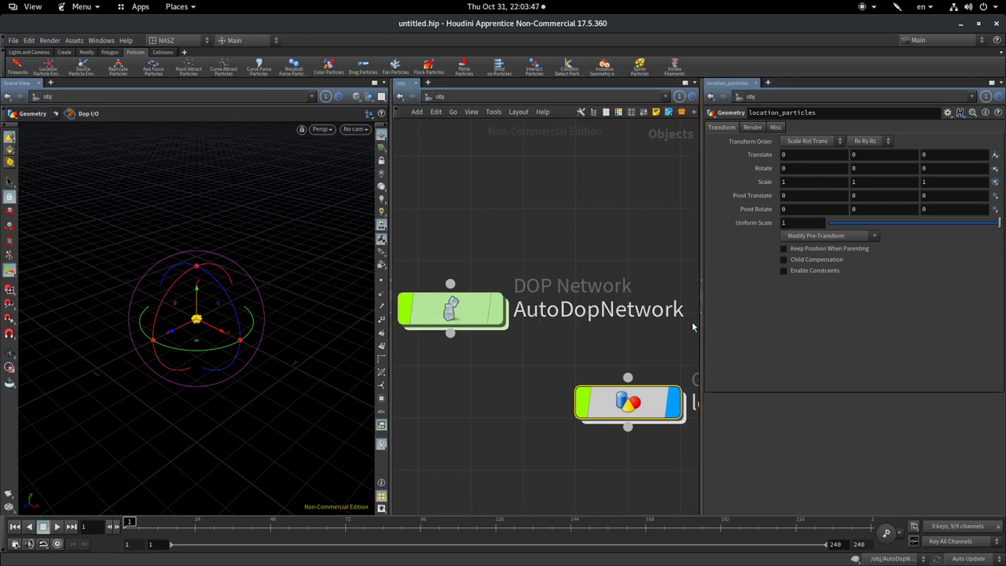
mouse_move(453, 311)
drag(454, 314, 474, 272)
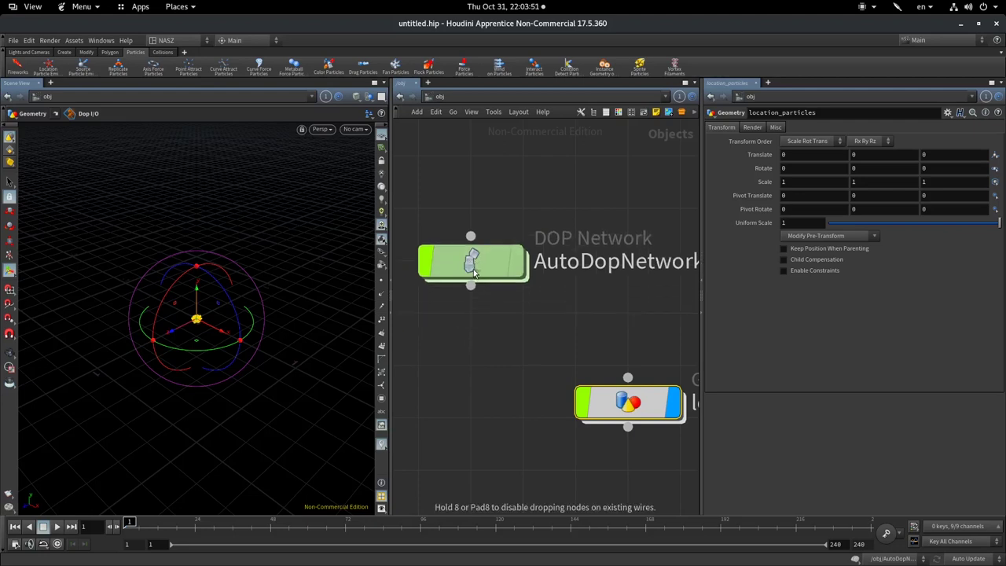
scroll(495, 366, down, 2)
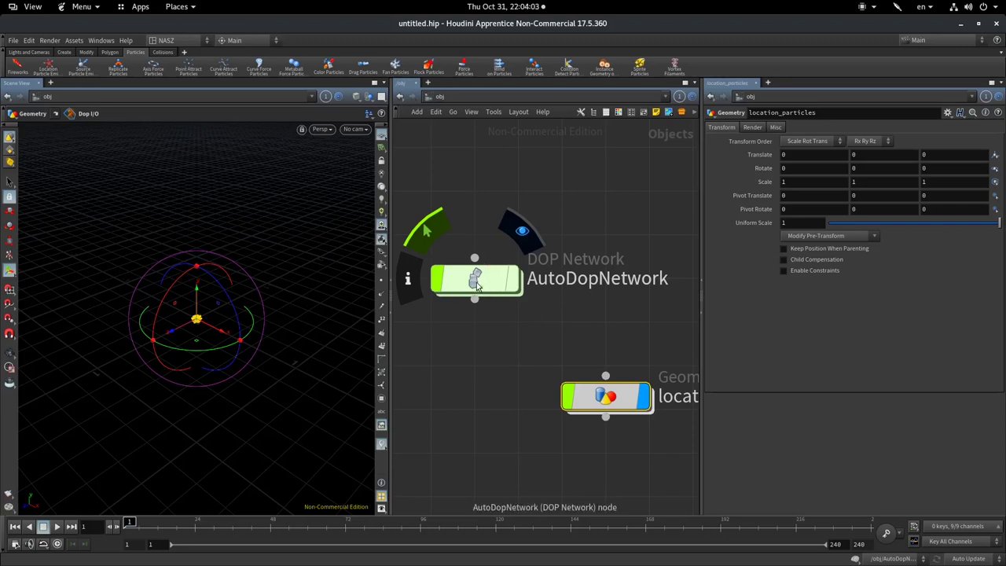
double_click(476, 284)
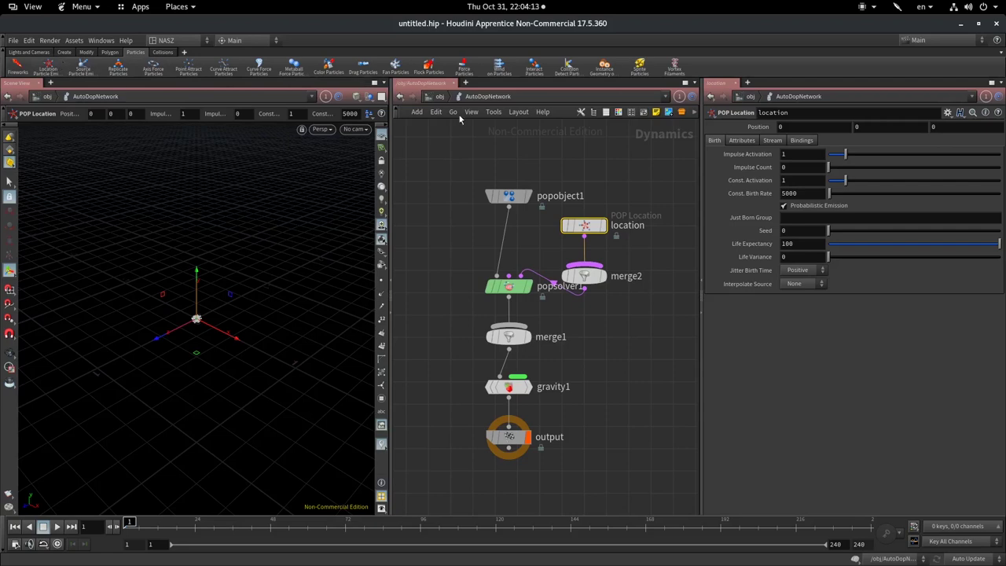
- Auto-lay out all the particle network nodes with L, then go back up to obj level
mouse_move(437, 139)
mouse_down()
mouse_move(476, 429)
mouse_move(444, 152)
mouse_move(441, 178)
mouse_up()
key(l)
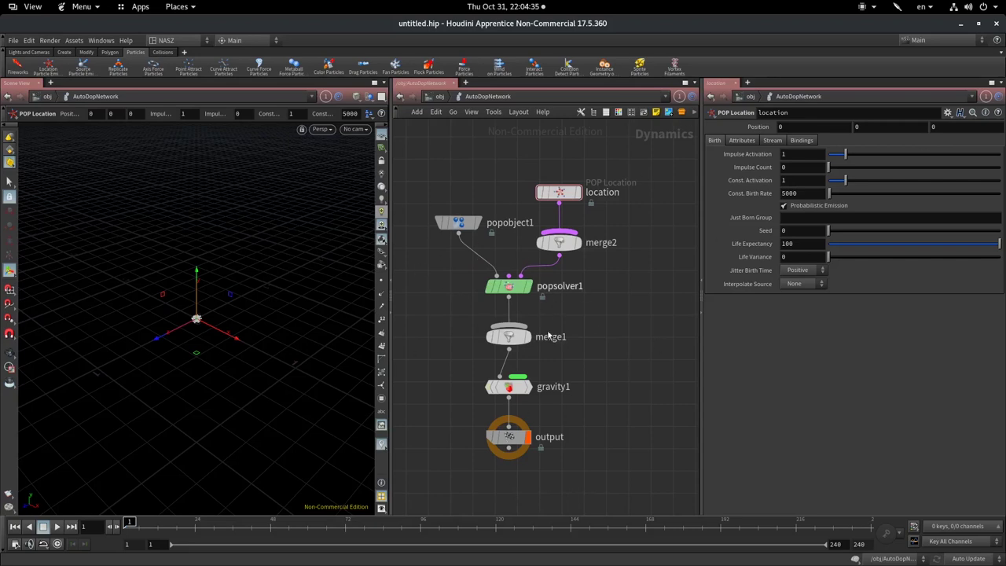
click(438, 97)
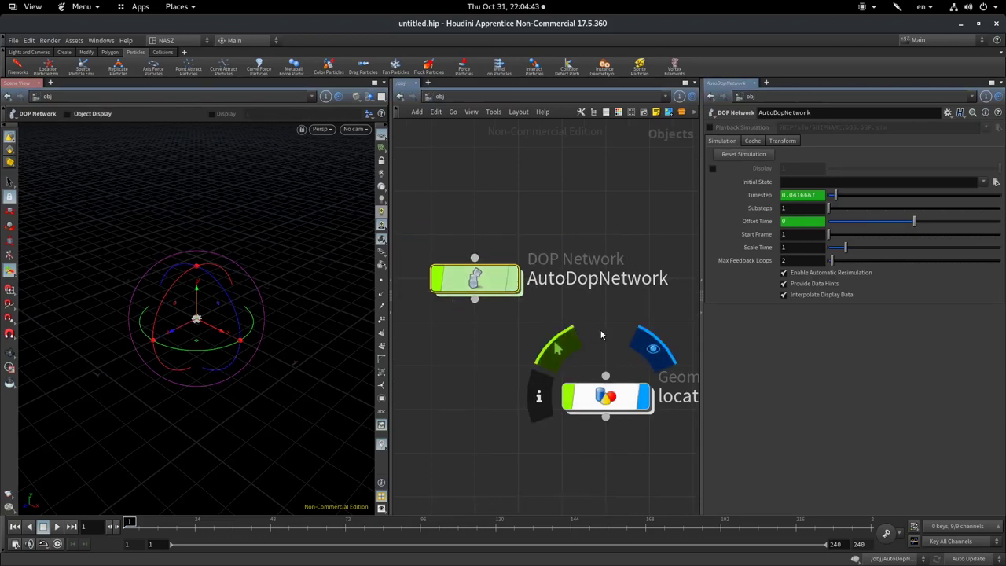
mouse_move(658, 320)
middle_down()
mouse_move(540, 307)
mouse_move(644, 305)
middle_up()
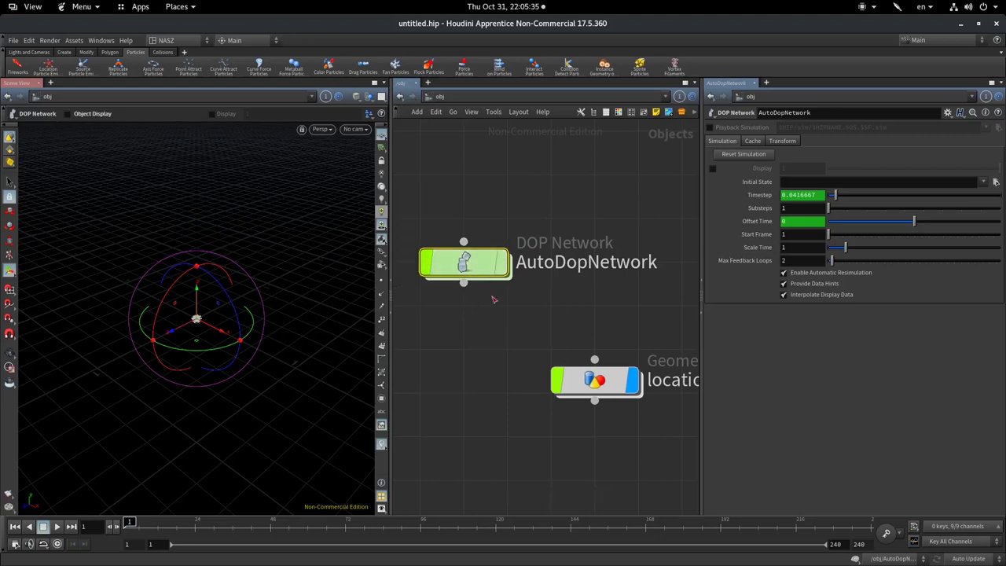
mouse_move(475, 279)
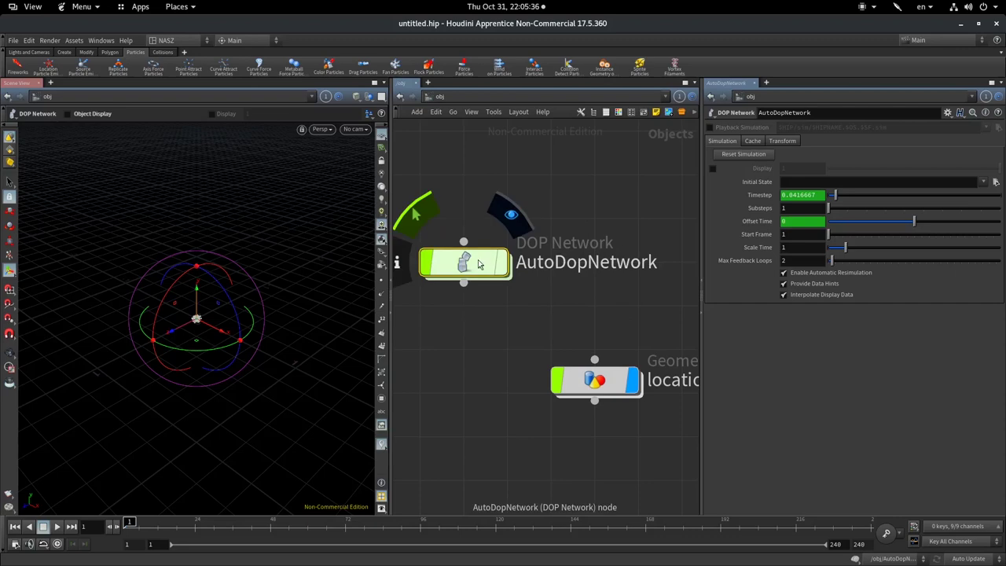
- Enter AutoDopNetwork and frame its POP nodes in the network view
double_click(477, 265)
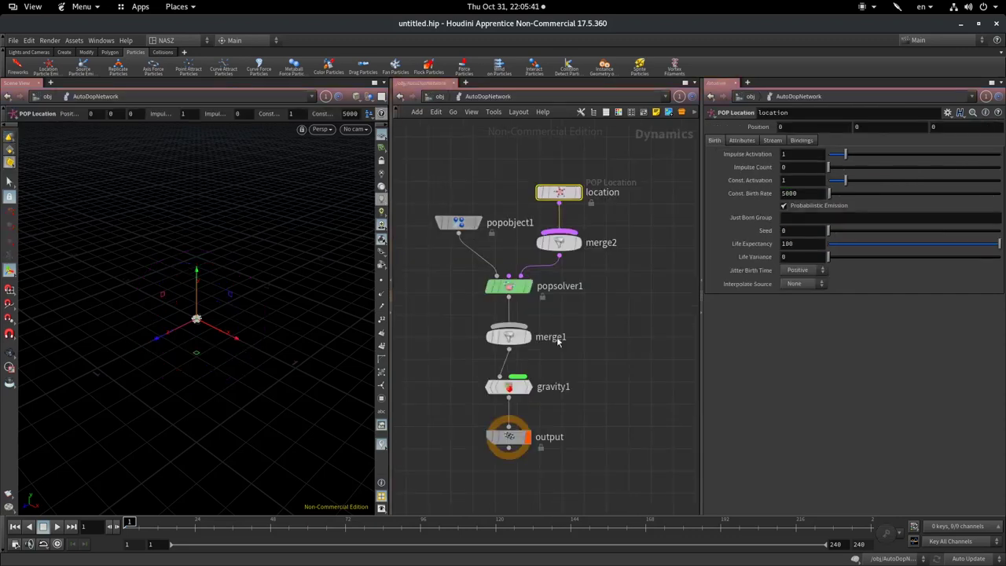
scroll(674, 377, up, 3)
scroll(555, 317, down, 5)
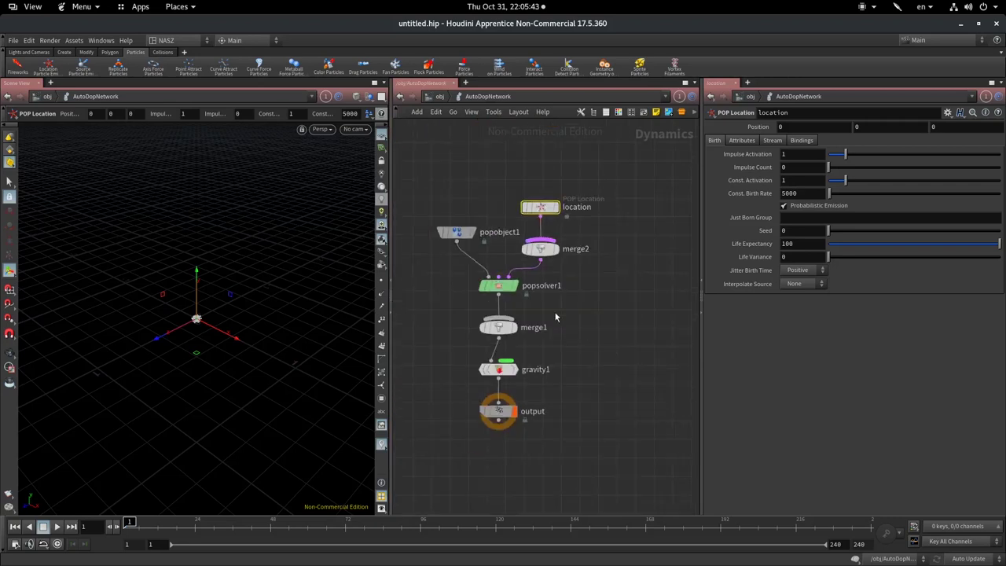
scroll(547, 305, up, 3)
middle_drag(548, 305, 601, 345)
scroll(581, 338, up, 2)
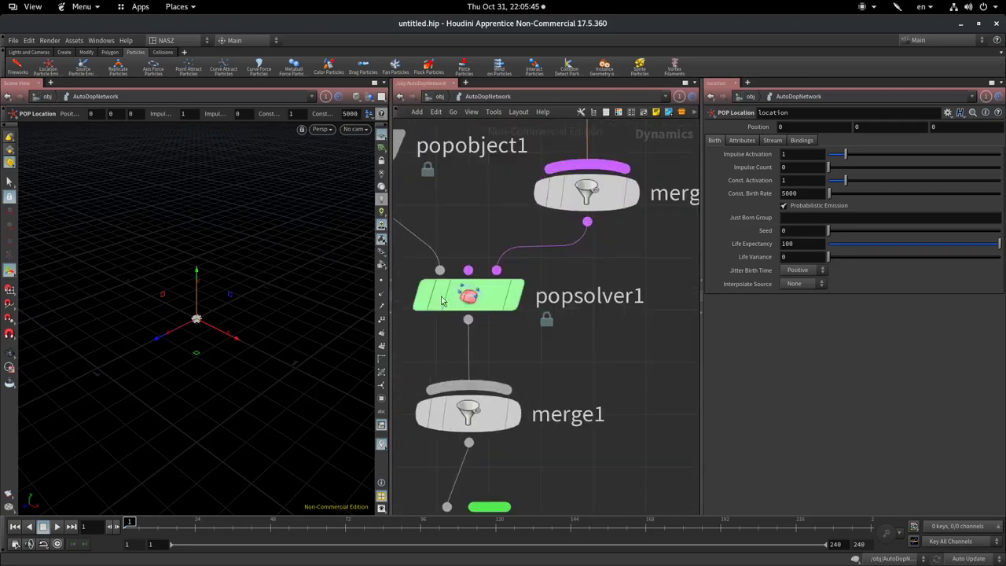
middle_drag(609, 312, 745, 360)
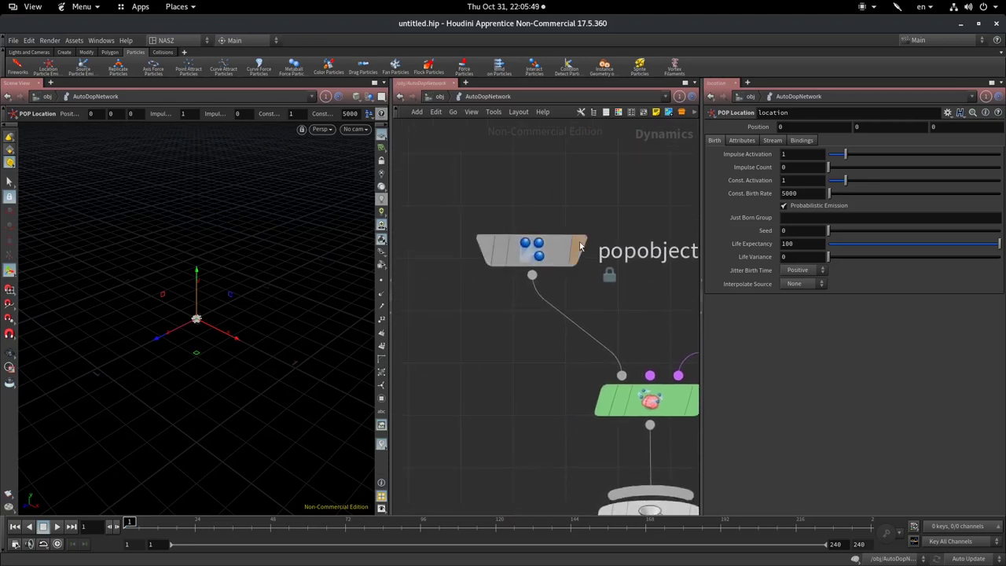
key(f)
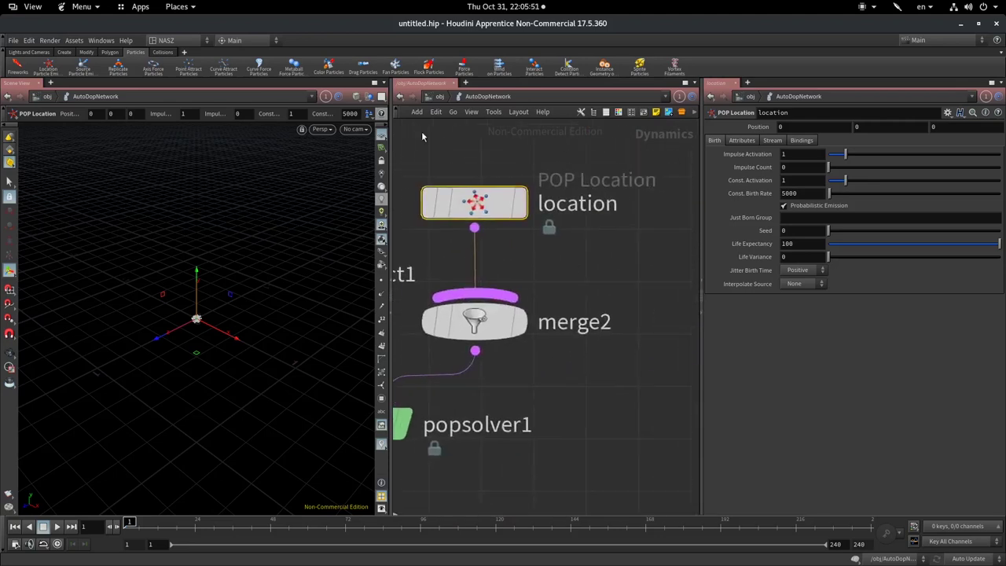
key(h)
scroll(539, 360, up, 2)
mouse_move(535, 361)
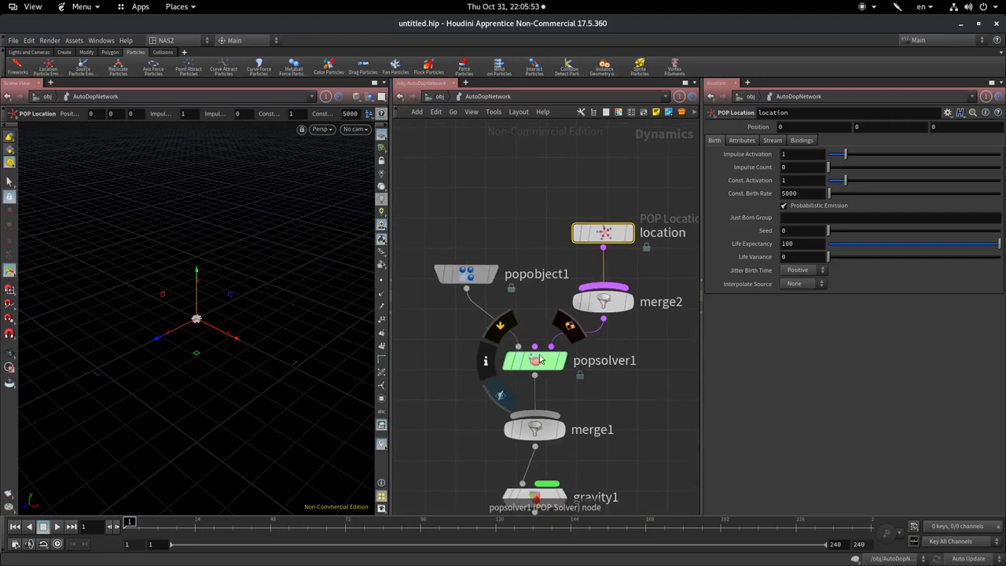
scroll(574, 368, up, 2)
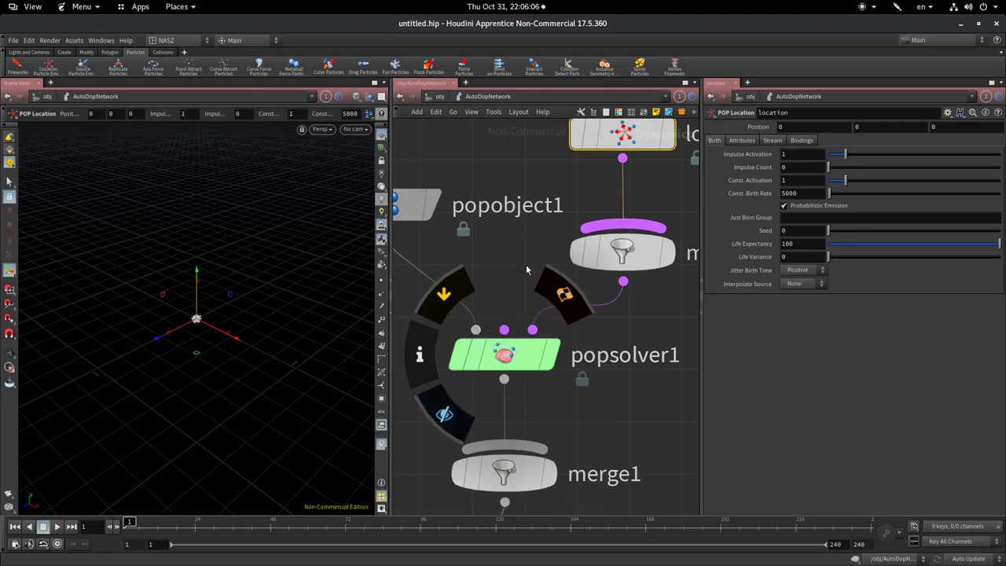
scroll(664, 420, down, 2)
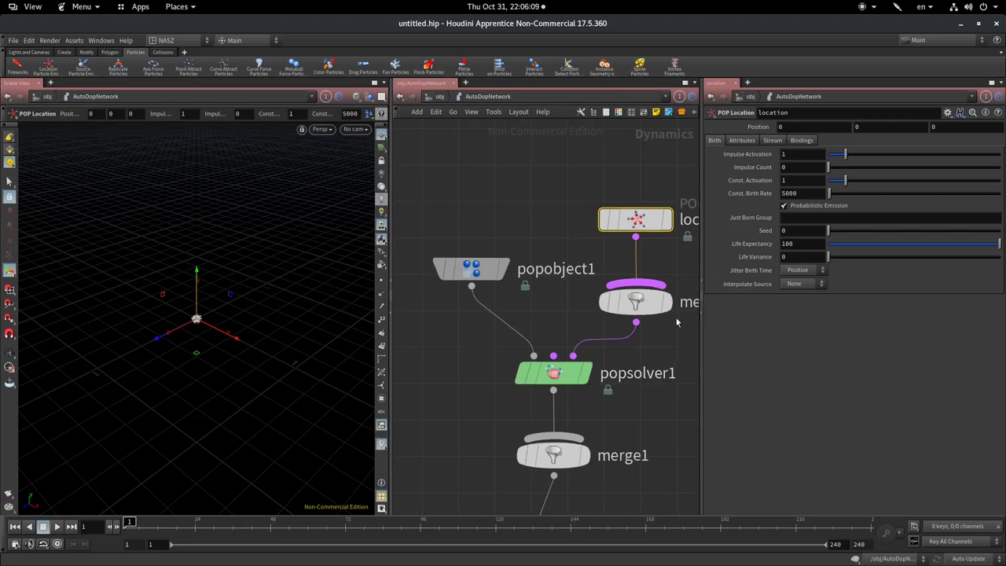
- Move the location node higher so it sits above merge2
middle_drag(522, 199, 427, 272)
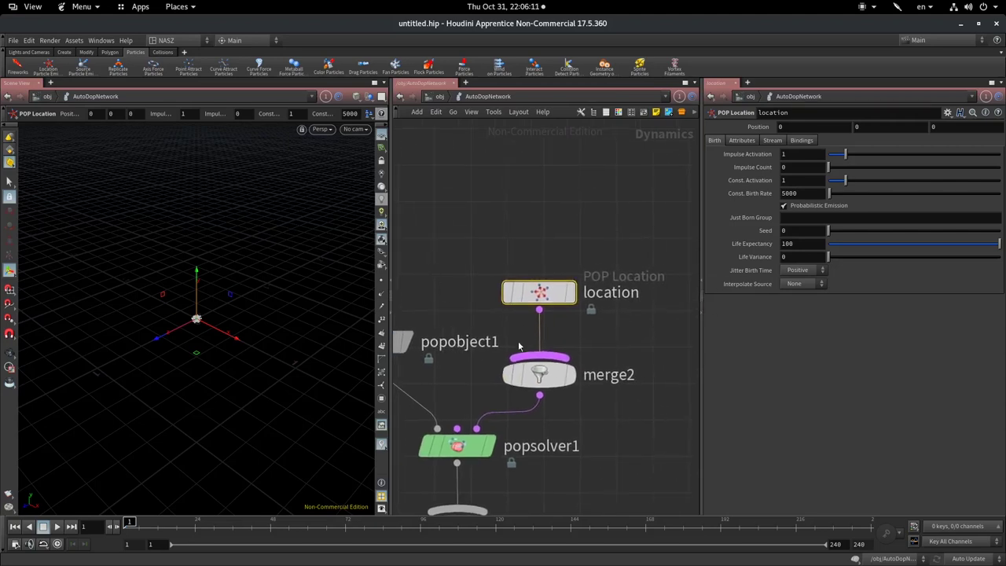
drag(541, 295, 541, 168)
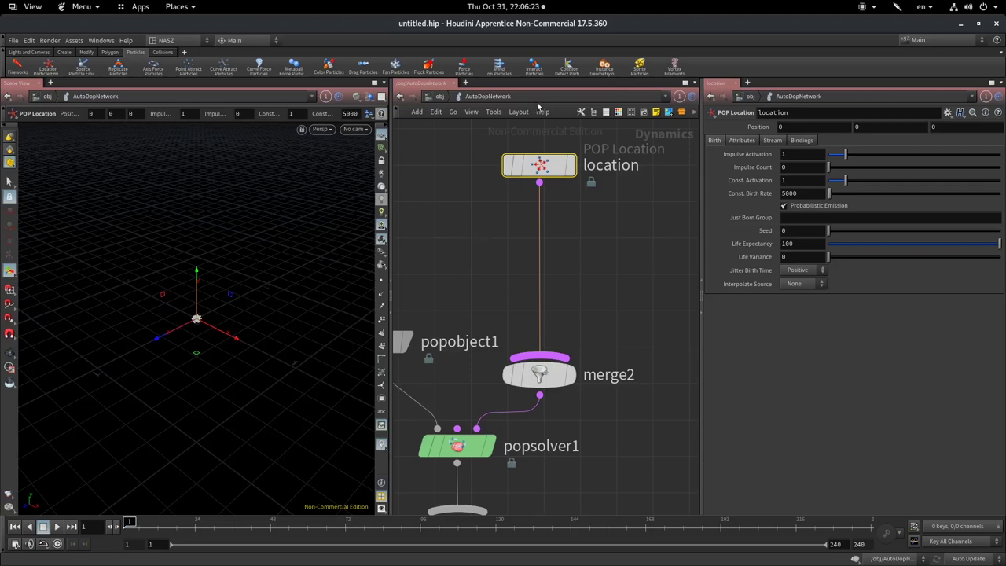
middle_drag(419, 248, 535, 179)
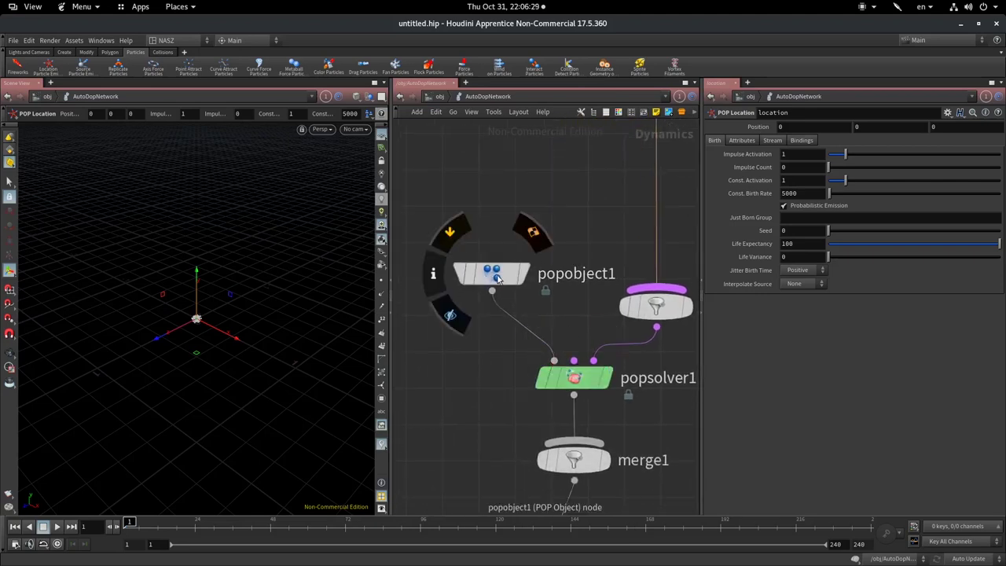
- Move popobject1 up and right, keeping it wired to popsolver1's object input
drag(496, 275, 525, 237)
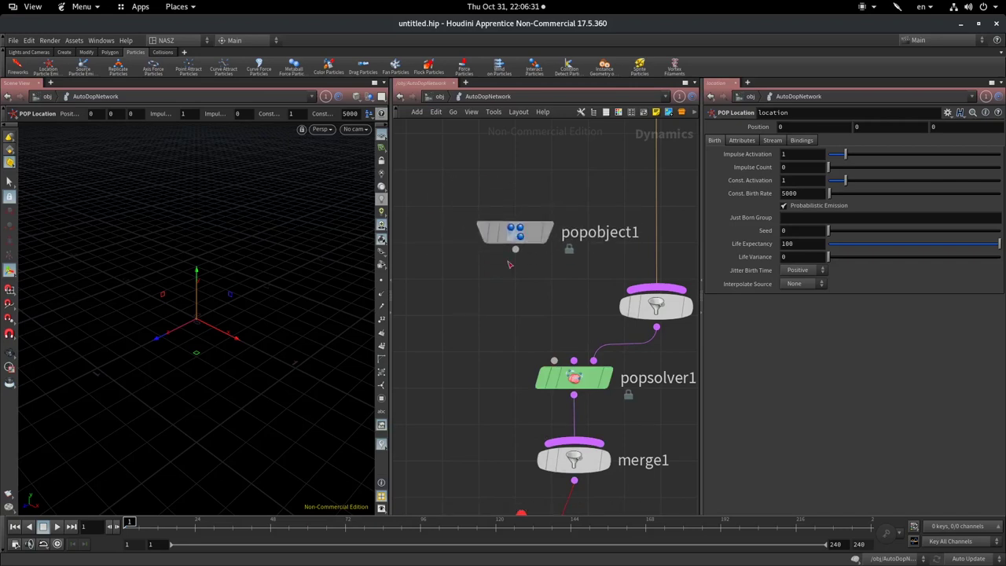
click(515, 249)
click(554, 359)
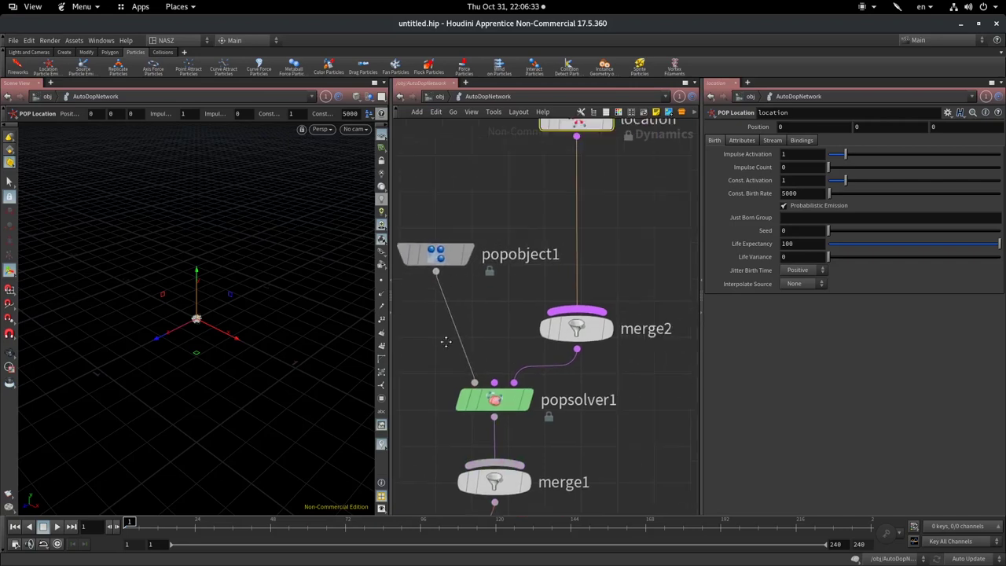
middle_drag(456, 277, 376, 301)
mouse_move(435, 264)
mouse_down()
mouse_move(420, 246)
mouse_move(456, 269)
mouse_move(447, 269)
mouse_up()
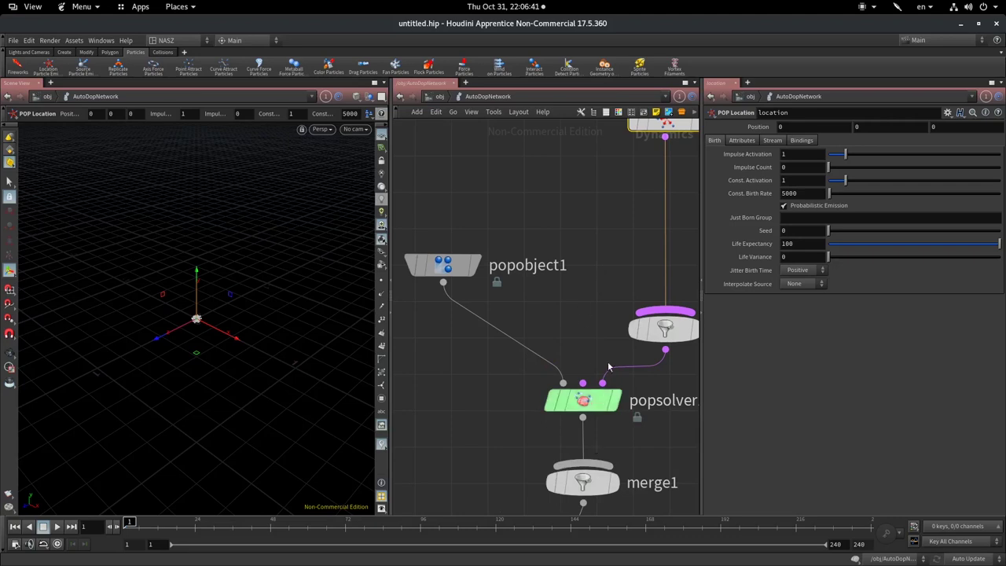
- Pan over the chain from location down to gravity1, centering popsolver1 and merge1
middle_drag(527, 424, 452, 325)
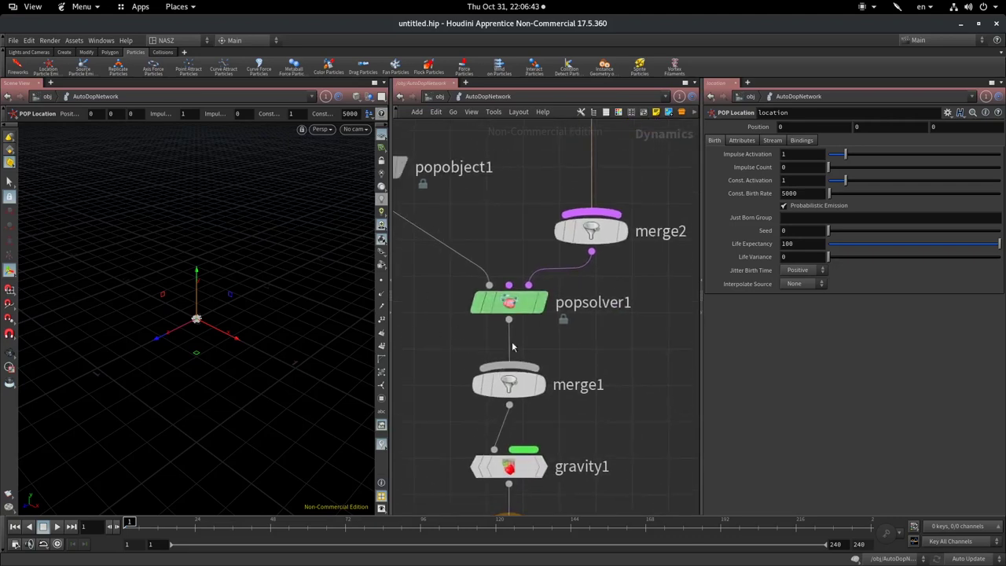
middle_drag(499, 196, 553, 311)
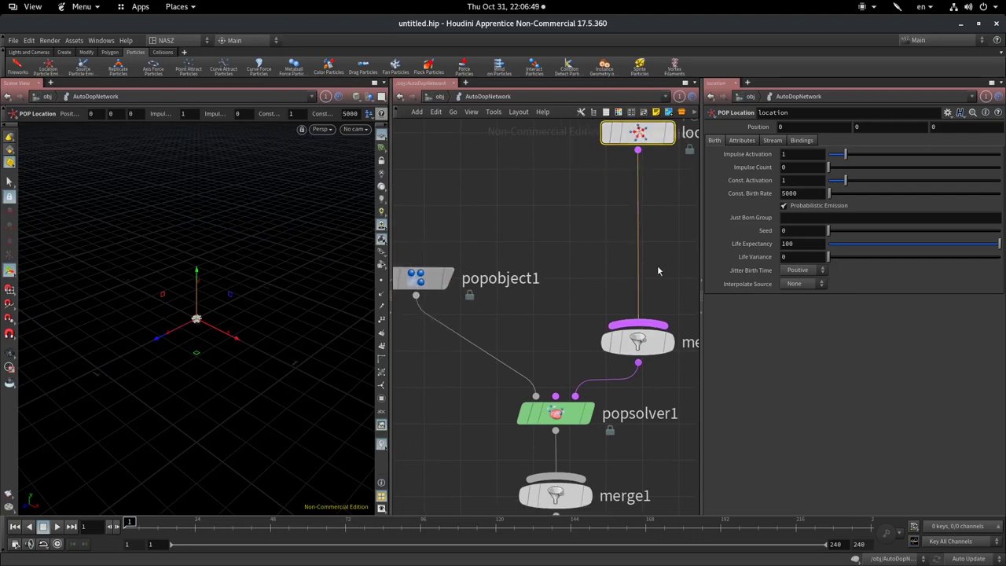
scroll(595, 399, up, 2)
middle_drag(588, 427, 554, 365)
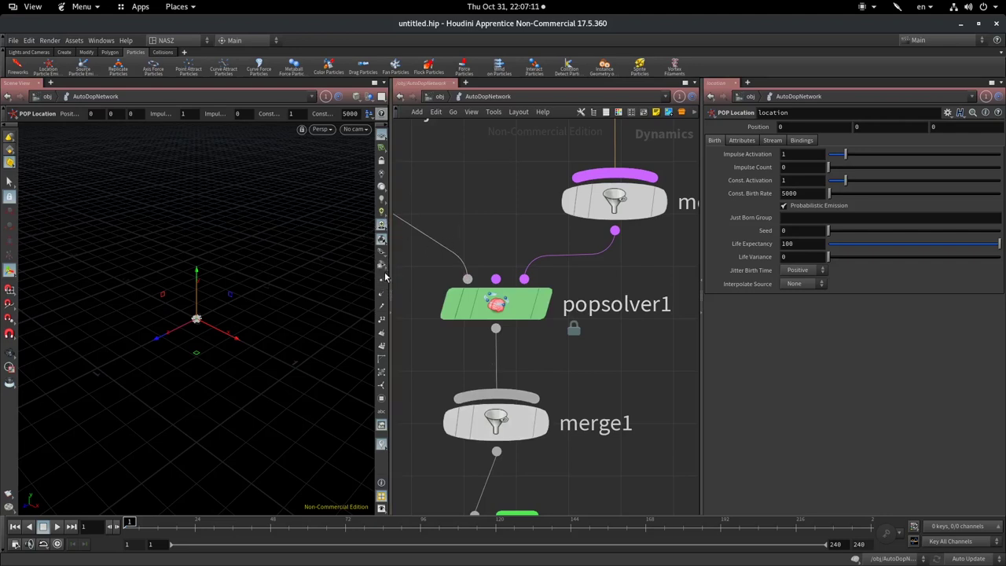
- Show the output node's settings: frames 1 to 240 writing to a $HIP/sim .sim file
middle_drag(631, 462, 618, 375)
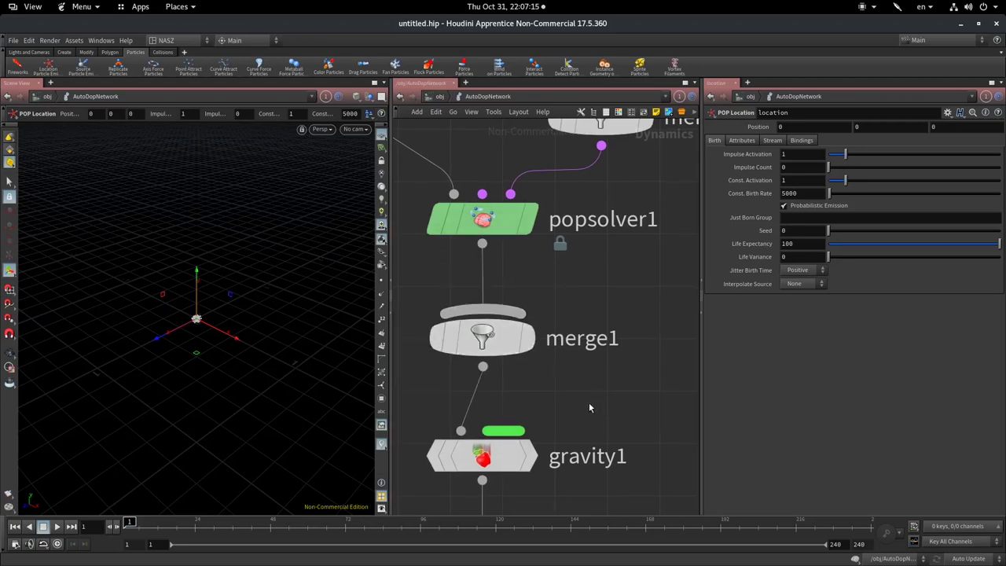
middle_drag(589, 402, 615, 266)
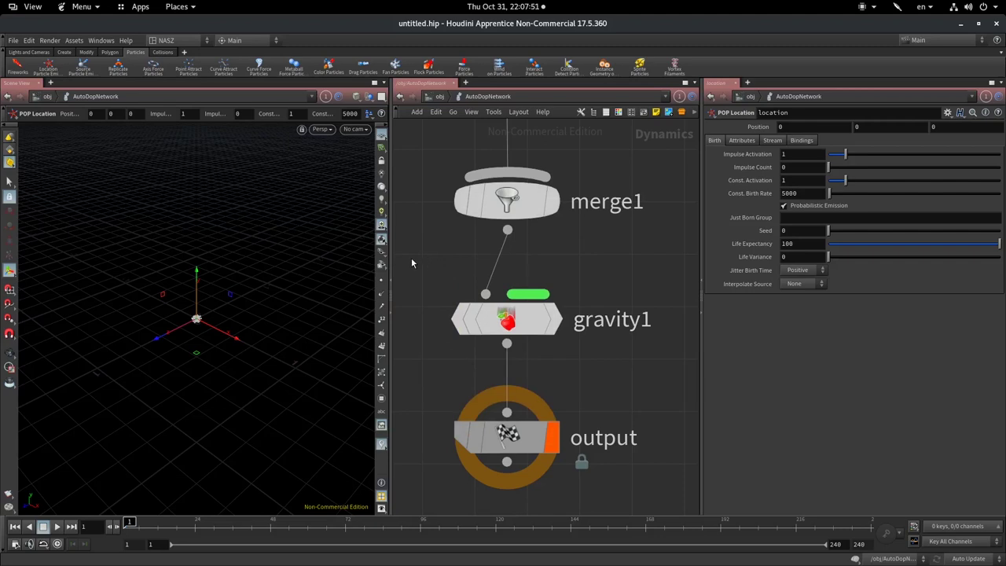
mouse_move(507, 437)
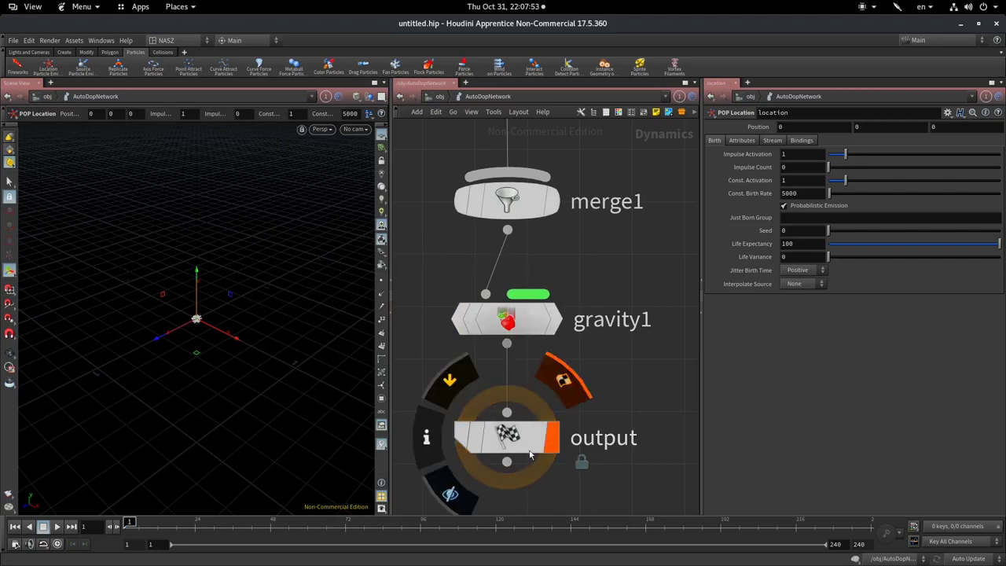
click(531, 448)
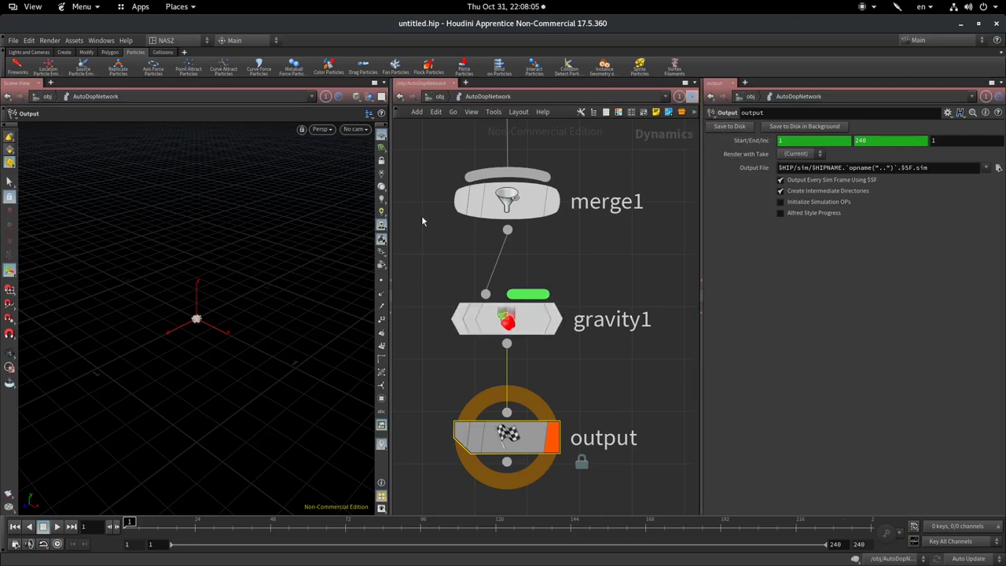
- Pan the network back up to center popobject1 and the solver
scroll(646, 277, down, 5)
middle_drag(600, 333, 616, 525)
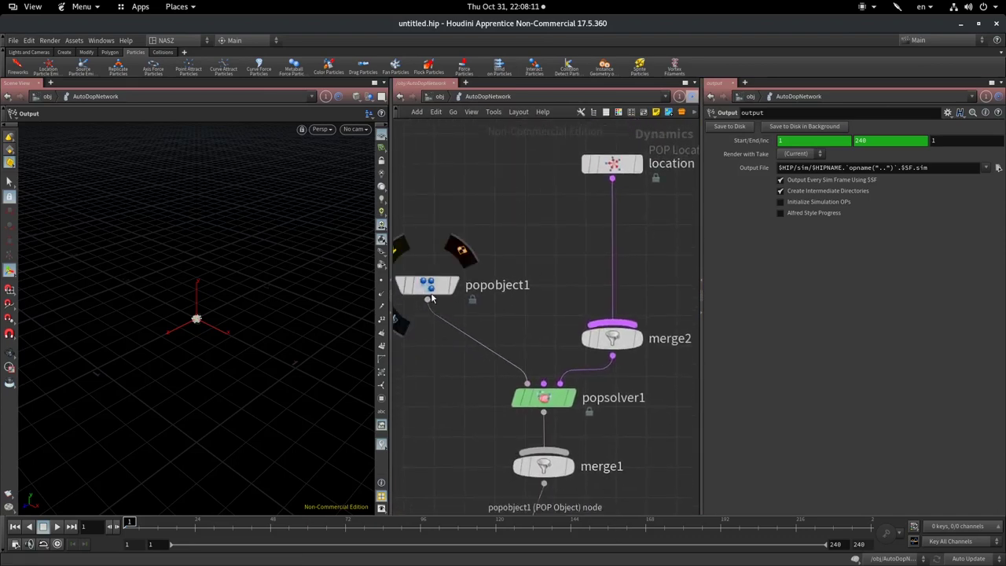
scroll(430, 295, up, 3)
middle_drag(446, 216, 472, 180)
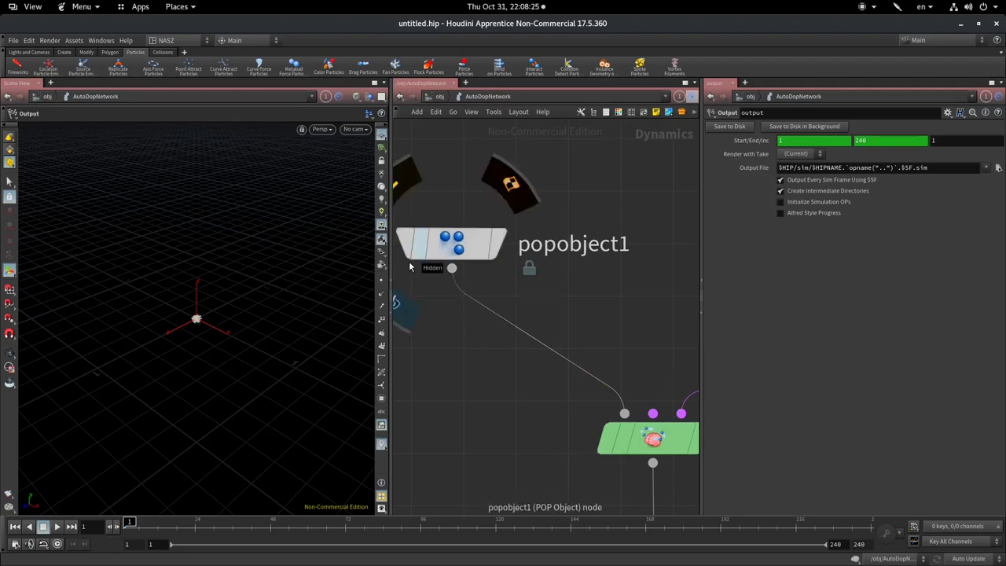
mouse_move(59, 549)
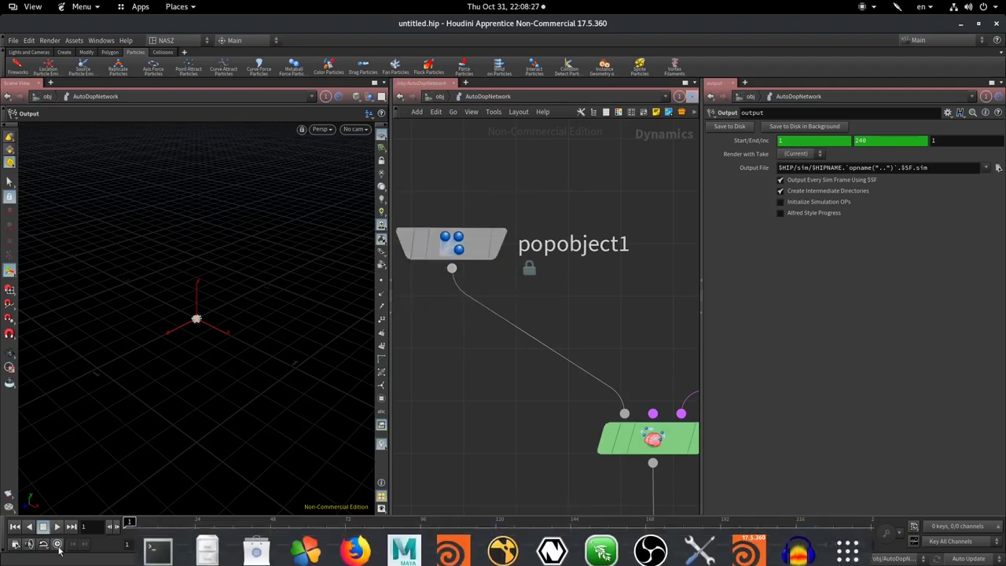
click(58, 525)
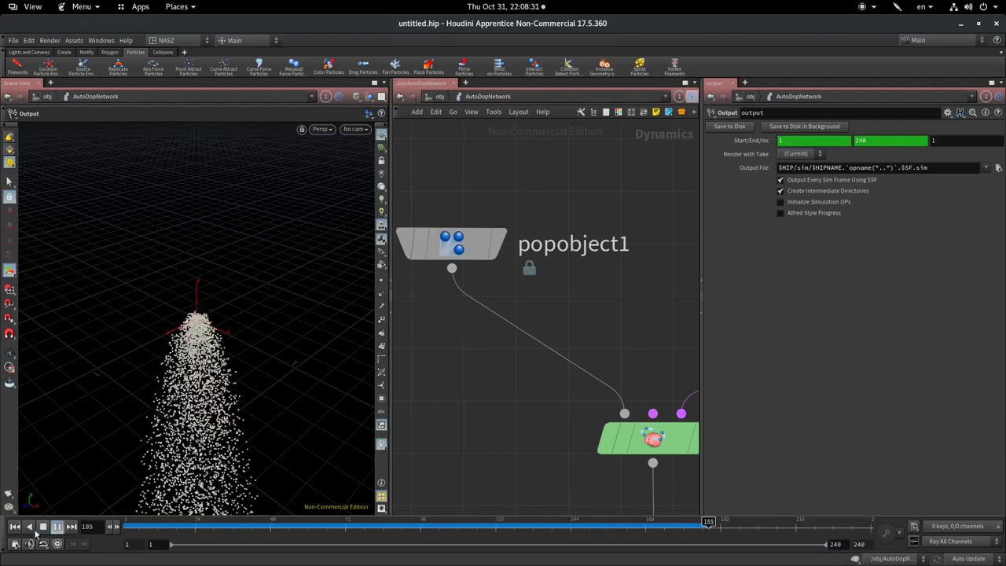
click(29, 526)
click(29, 526)
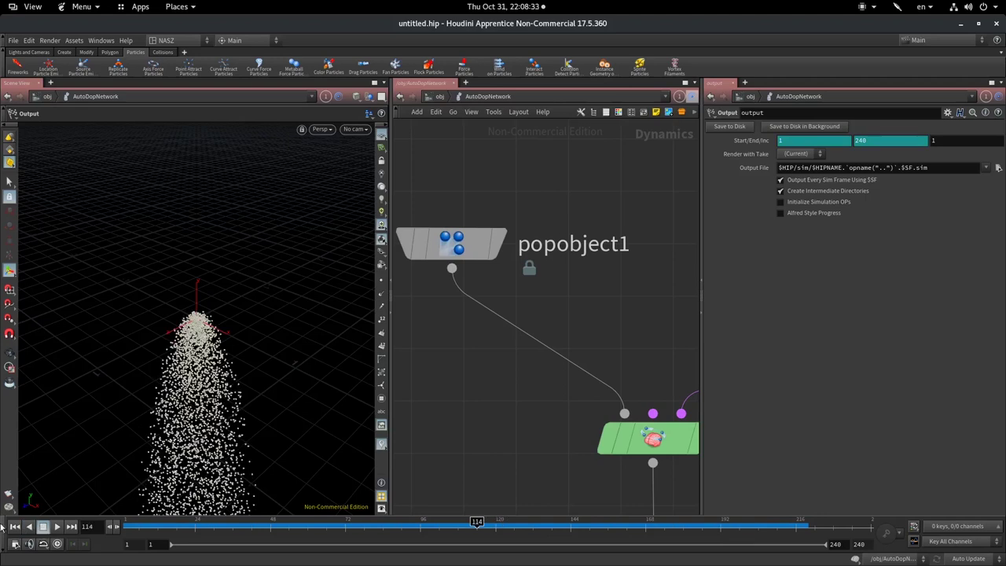
click(15, 526)
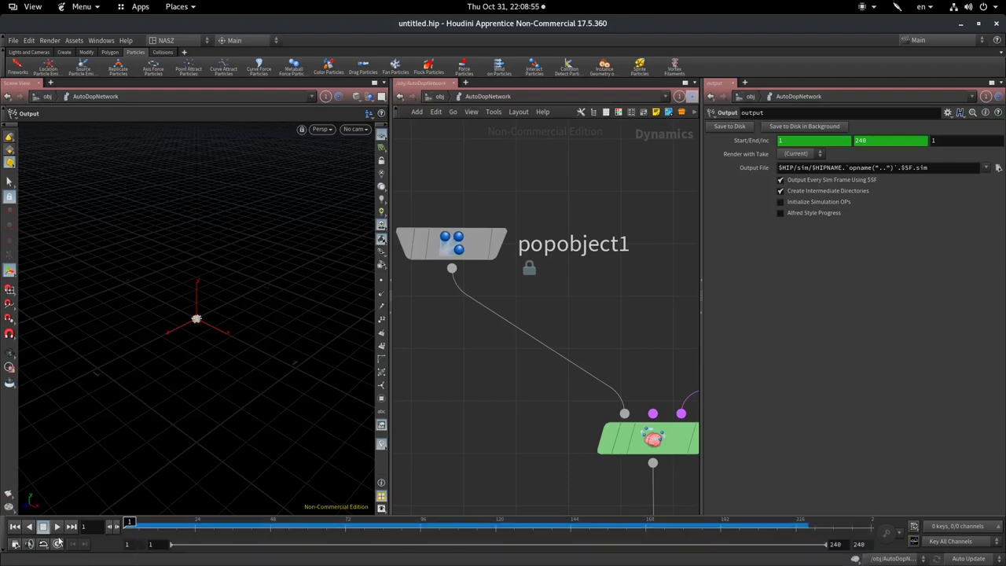
click(57, 527)
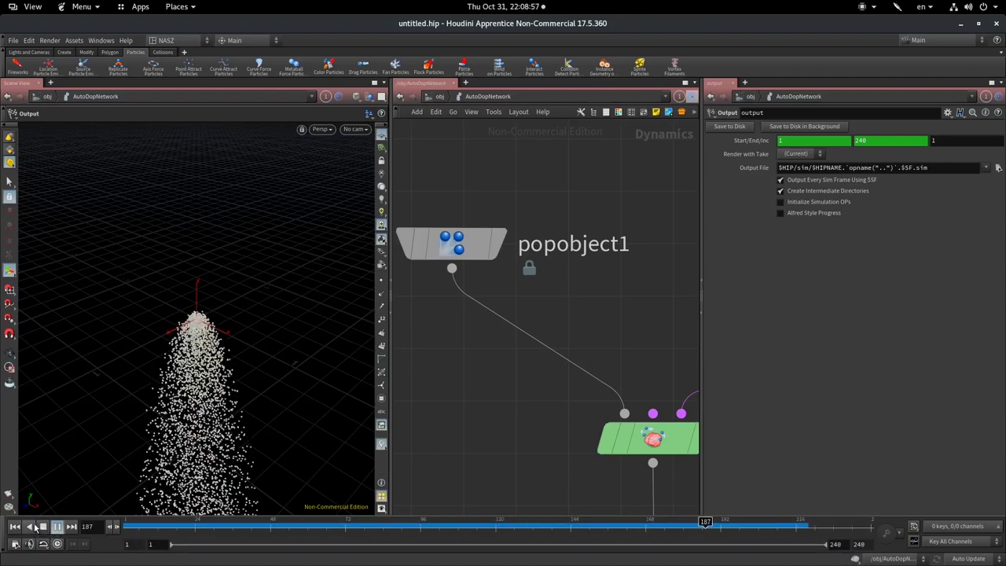
click(52, 528)
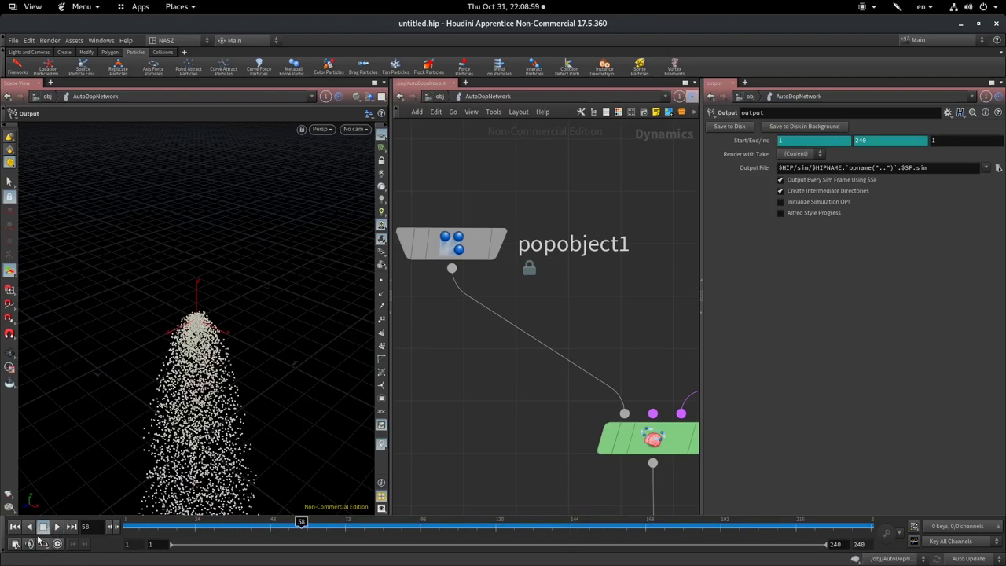
click(14, 527)
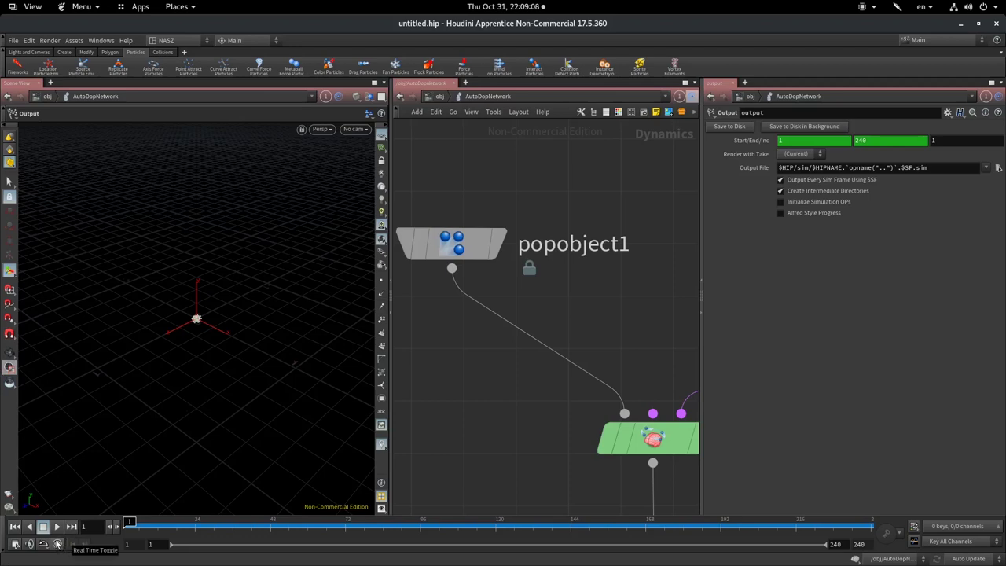
- Enable real-time playback, play the simulation, and pause at frame 37 with particles falling
click(58, 545)
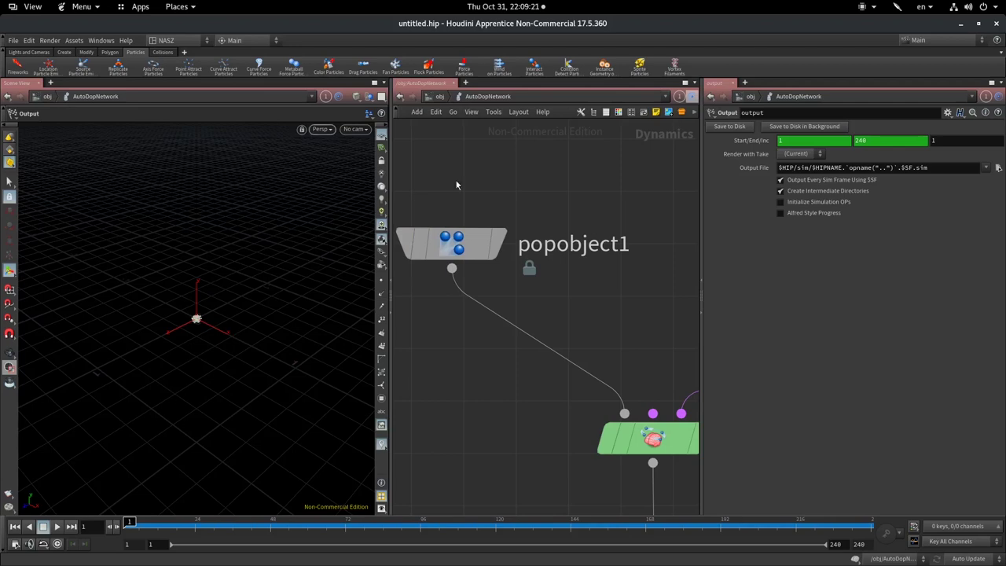
click(58, 527)
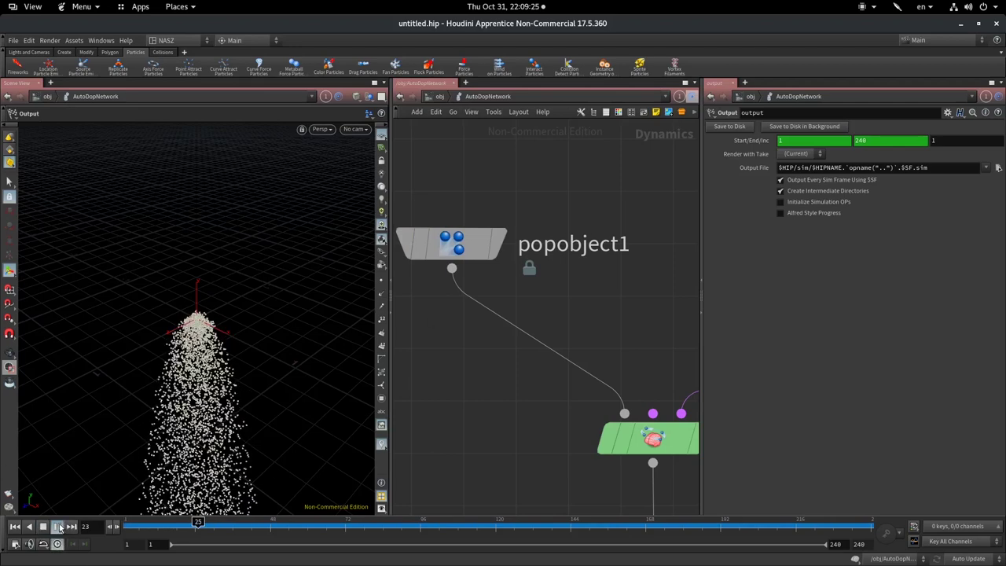
click(59, 526)
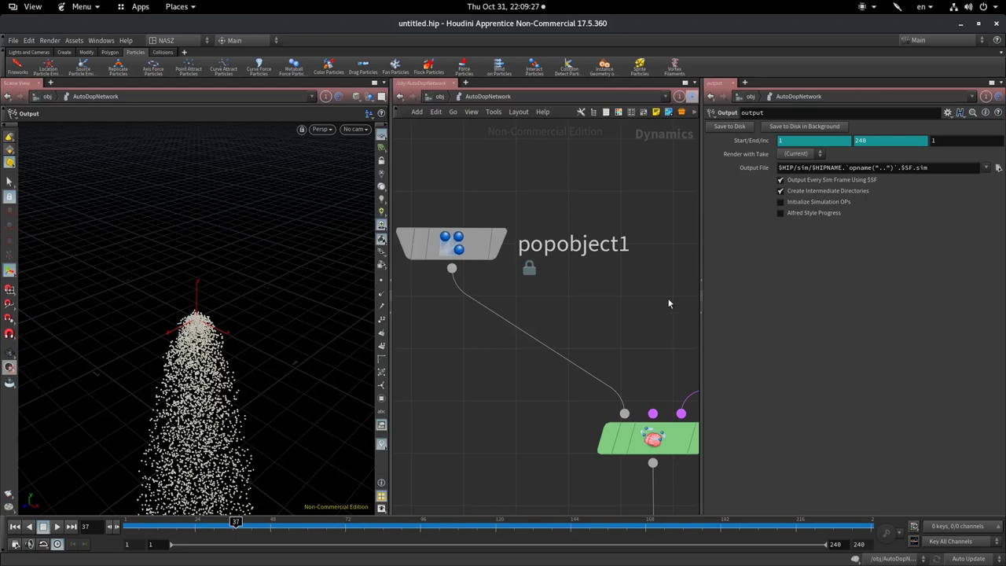
middle_drag(669, 303, 479, 430)
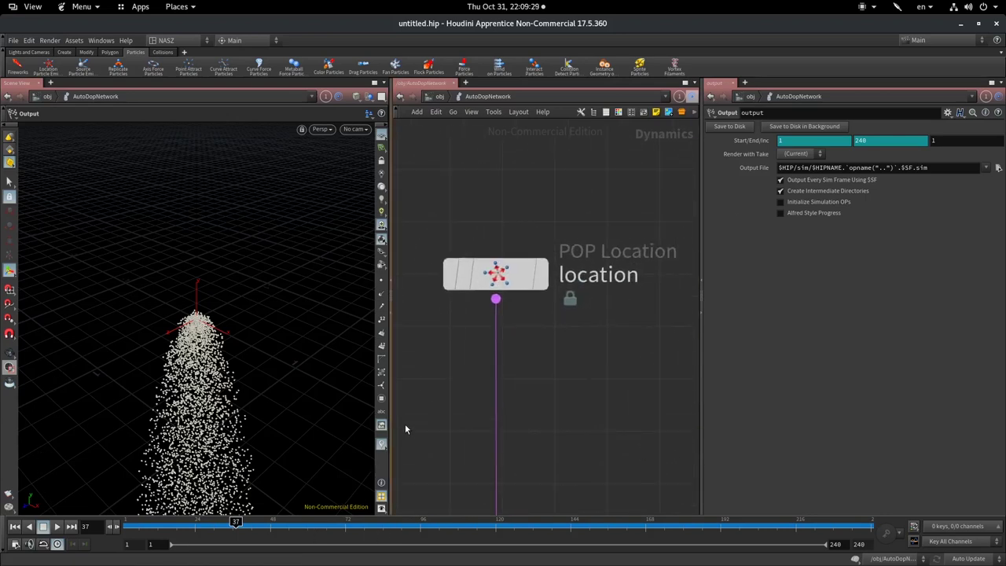
- Rewind to frame 1 and bring popobject1 and the solver back into view
click(14, 526)
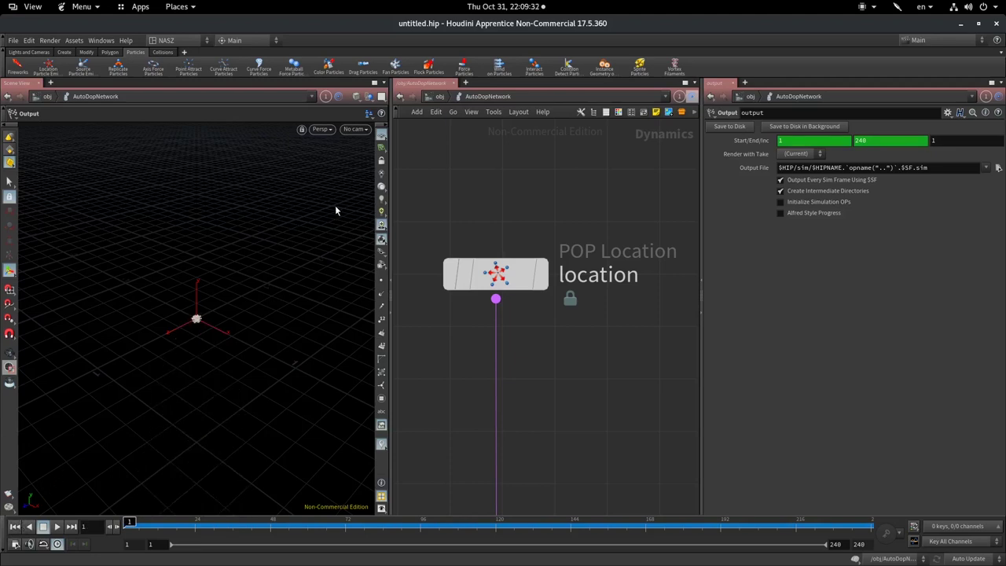
middle_drag(507, 449, 461, 463)
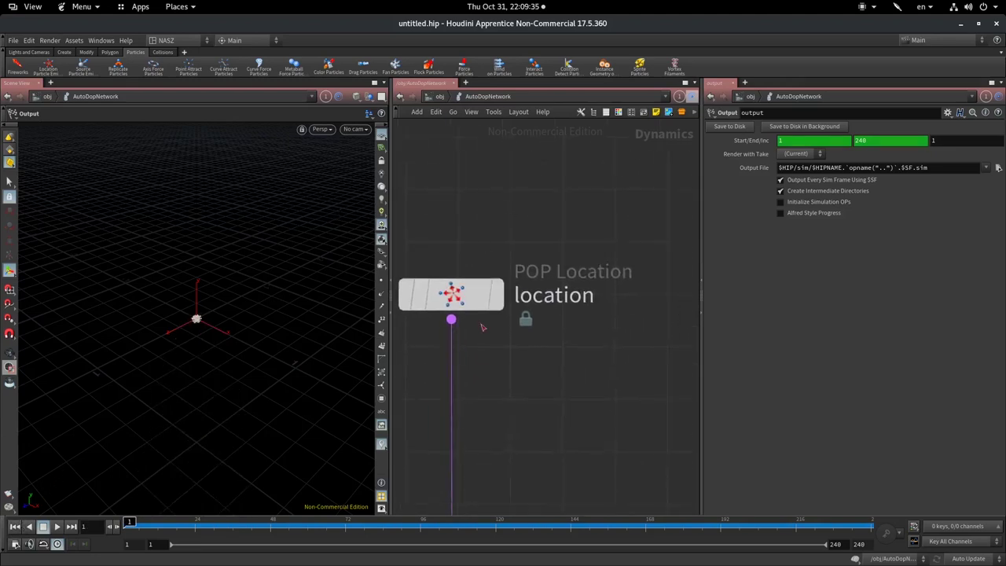
middle_drag(439, 408, 538, 311)
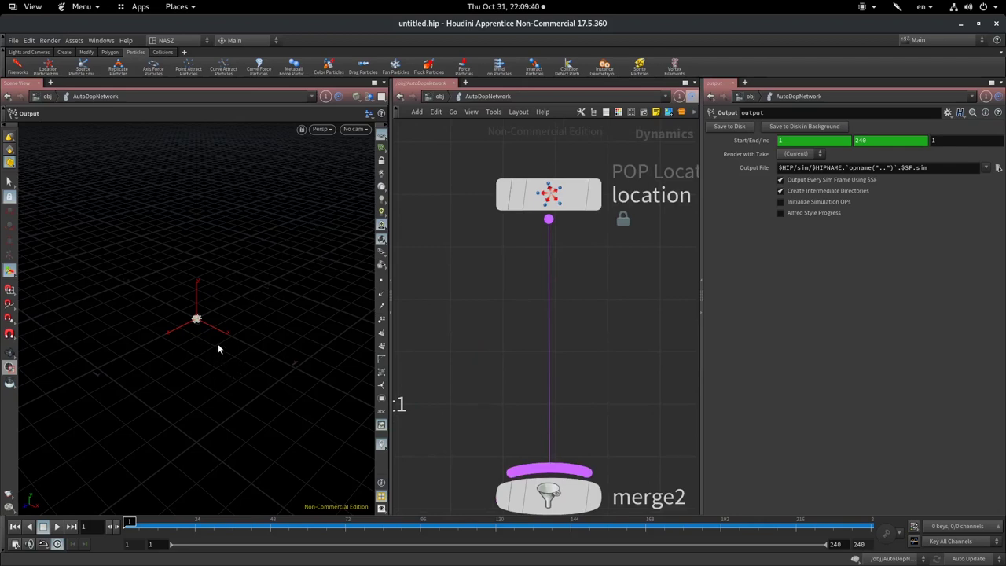
mouse_move(690, 410)
middle_down()
mouse_move(624, 367)
mouse_move(580, 207)
mouse_move(673, 252)
mouse_move(669, 377)
middle_up()
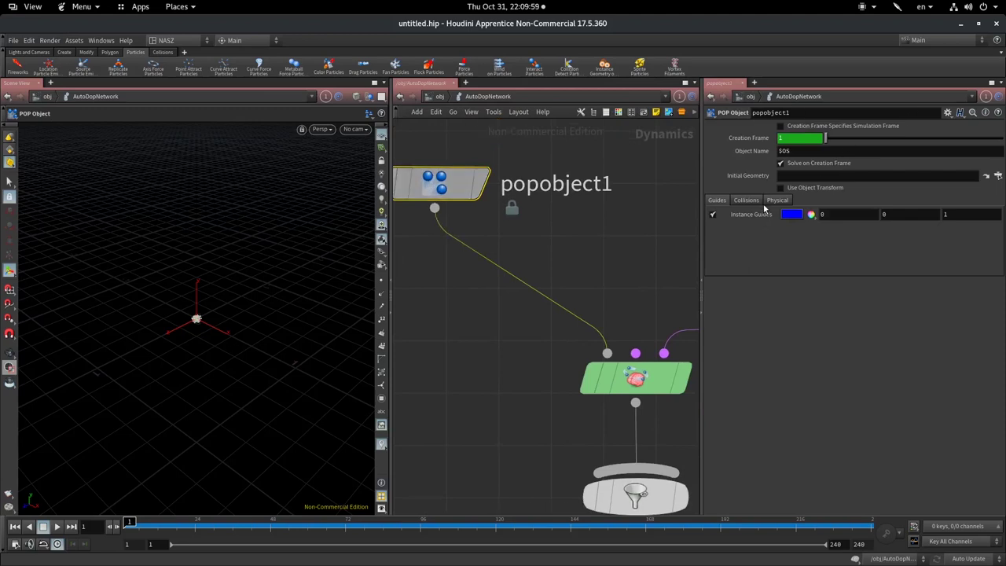
- Compare popobject1's Collisions and Physical tab settings
click(733, 201)
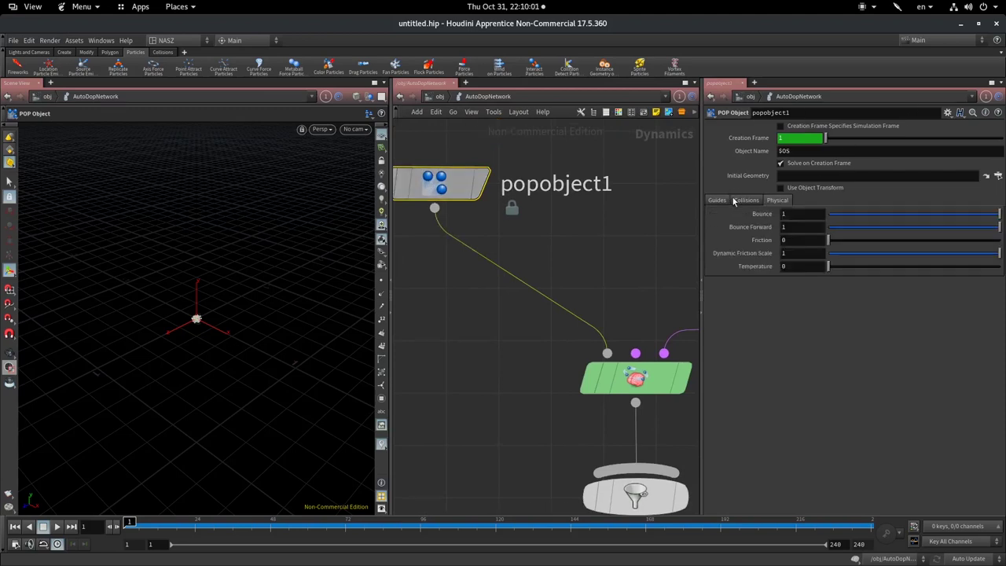
click(747, 201)
click(778, 201)
- Show popsolver1's substep settings: time scale 1, min/max substeps 1, CFL condition 1
middle_drag(583, 240, 438, 220)
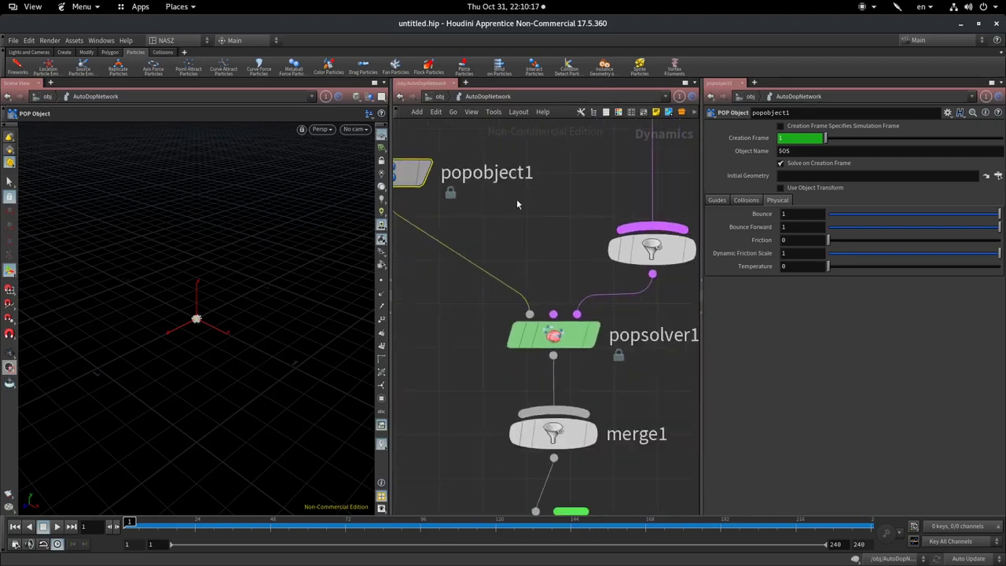
scroll(494, 292, down, 2)
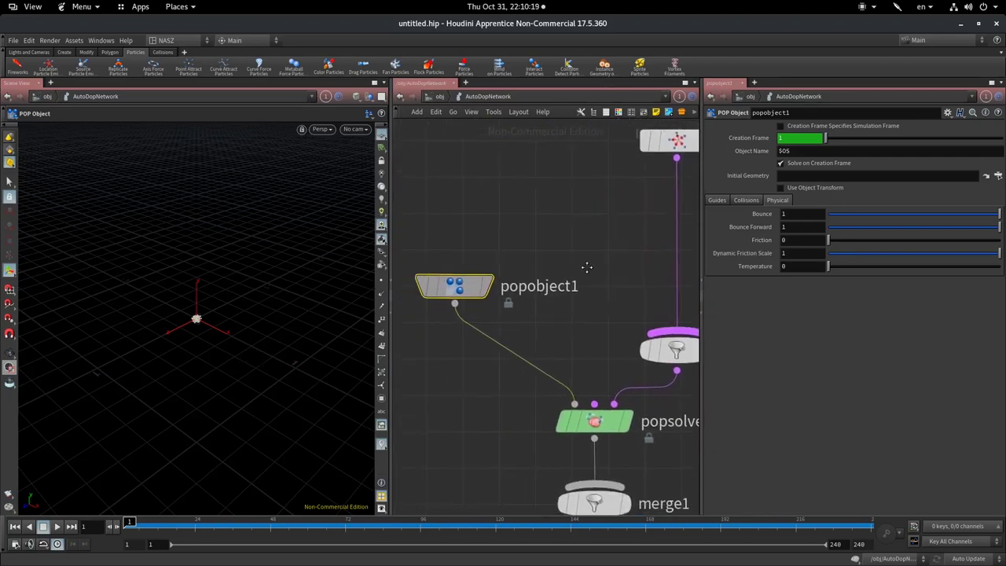
scroll(520, 228, up, 2)
mouse_move(519, 229)
middle_down()
mouse_move(493, 235)
mouse_move(452, 174)
mouse_move(519, 129)
middle_up()
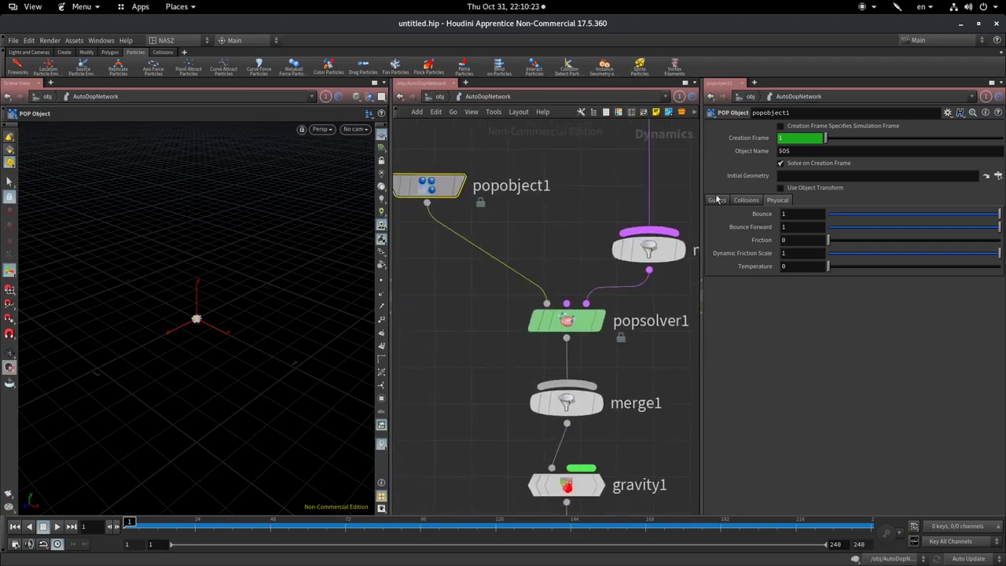
mouse_move(566, 320)
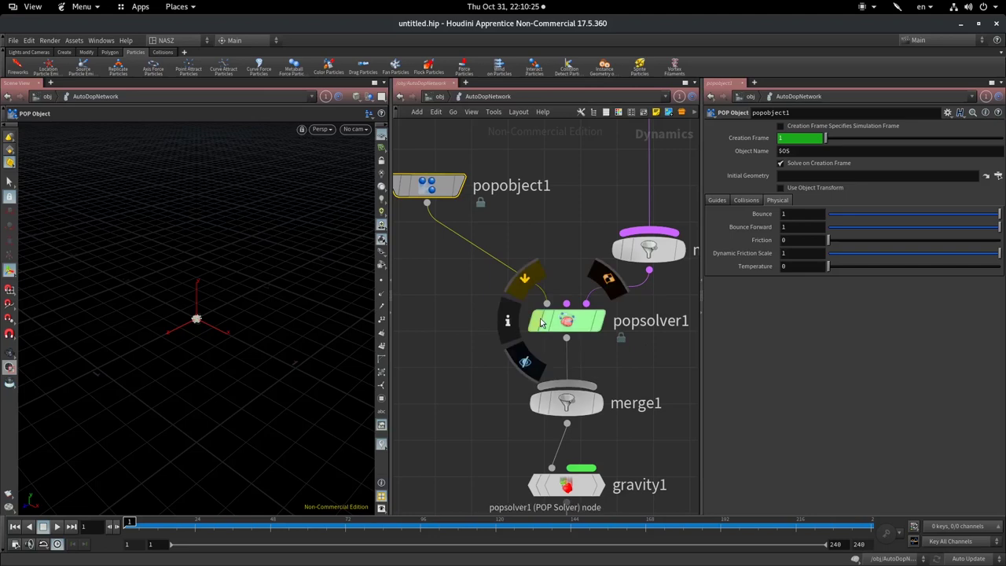
click(563, 326)
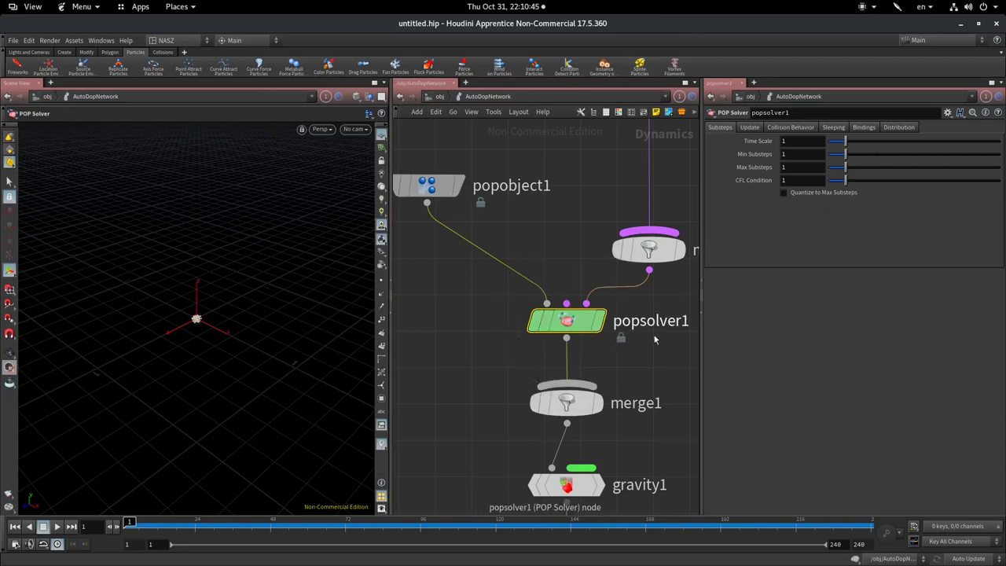
- Frame the network and select gravity1 to view its 0, -9.80665, 0 gravity force
middle_drag(642, 341, 520, 310)
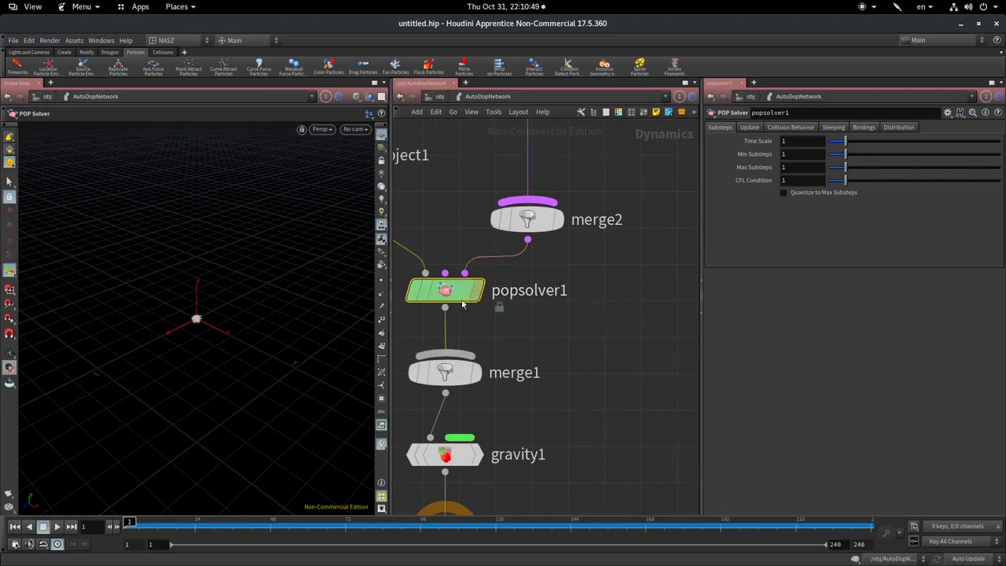
key(h)
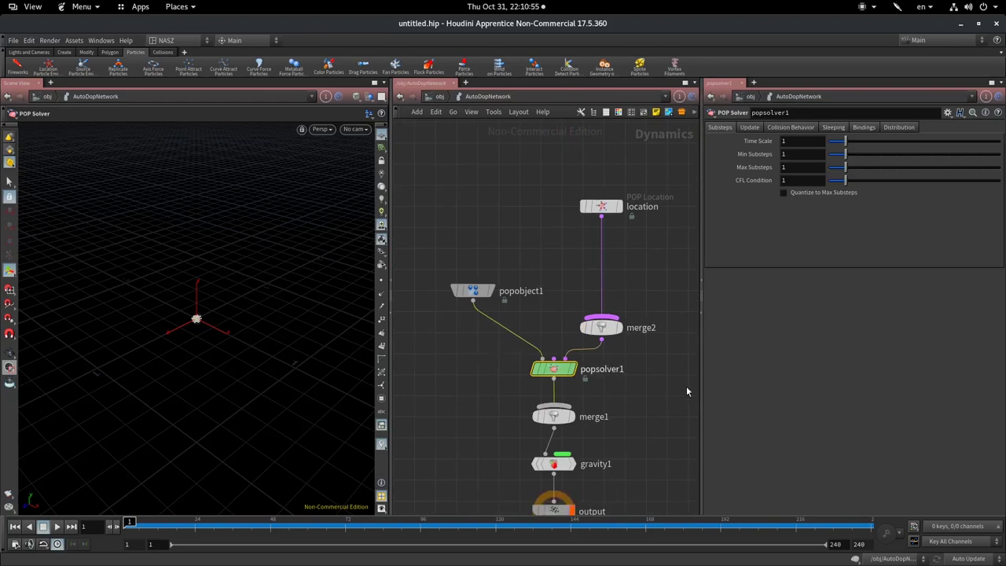
mouse_move(684, 386)
middle_down()
mouse_move(647, 406)
mouse_move(572, 239)
middle_up()
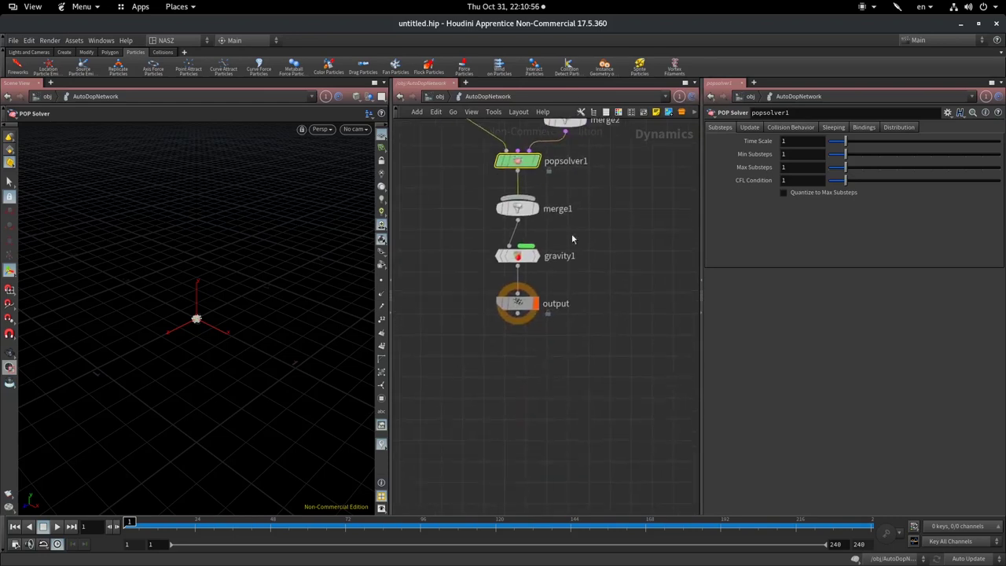
click(503, 258)
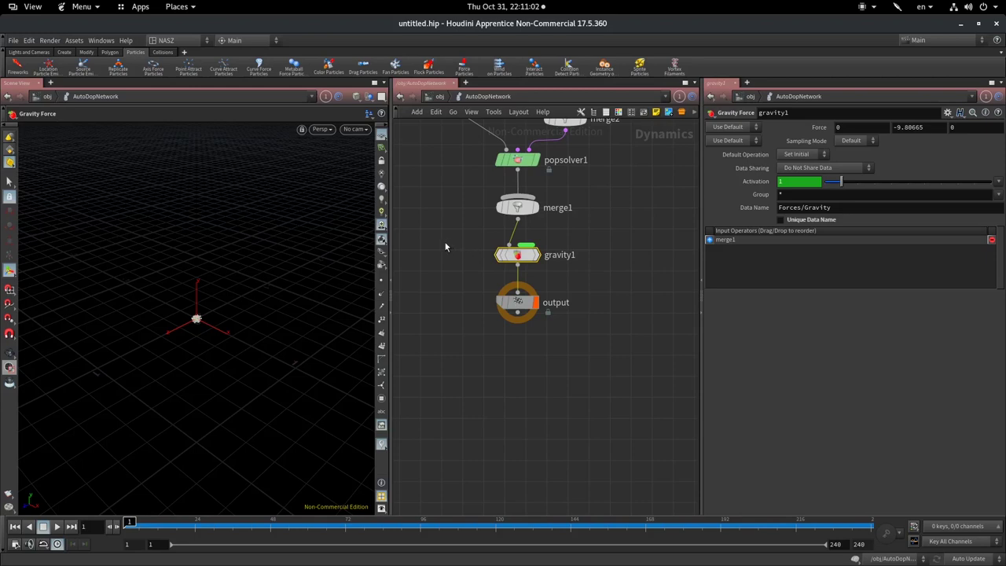
mouse_move(603, 192)
middle_down()
mouse_move(568, 349)
mouse_move(597, 386)
middle_up()
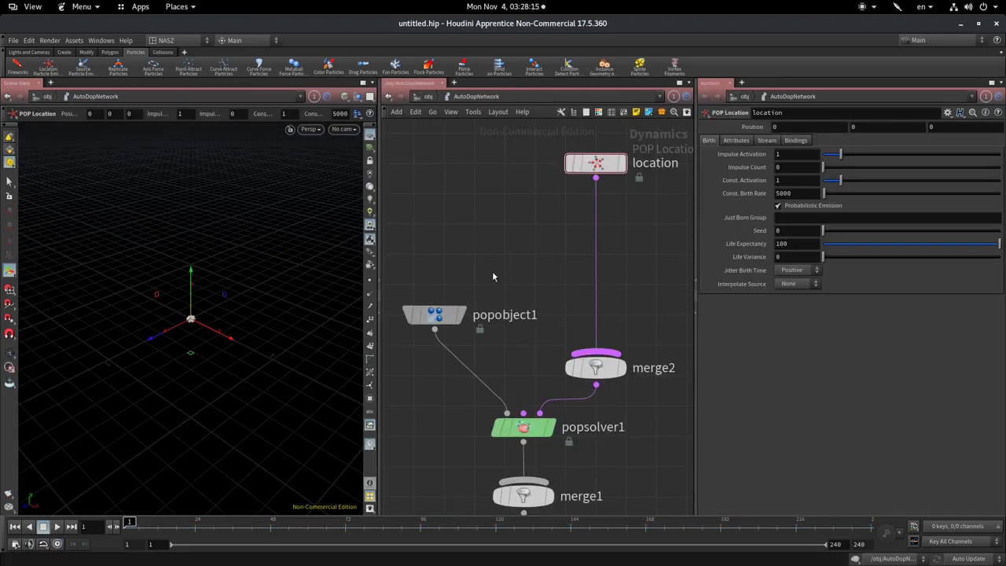
- Select popobject1, check its Collisions settings, then view its Physical settings (bounce 1, friction 0)
middle_drag(492, 277, 503, 253)
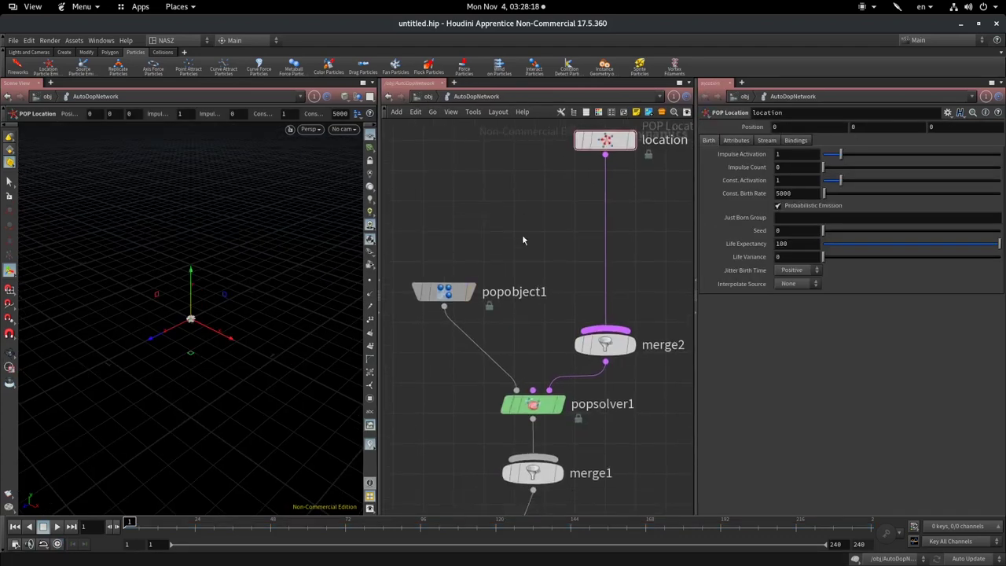
middle_drag(522, 234, 542, 199)
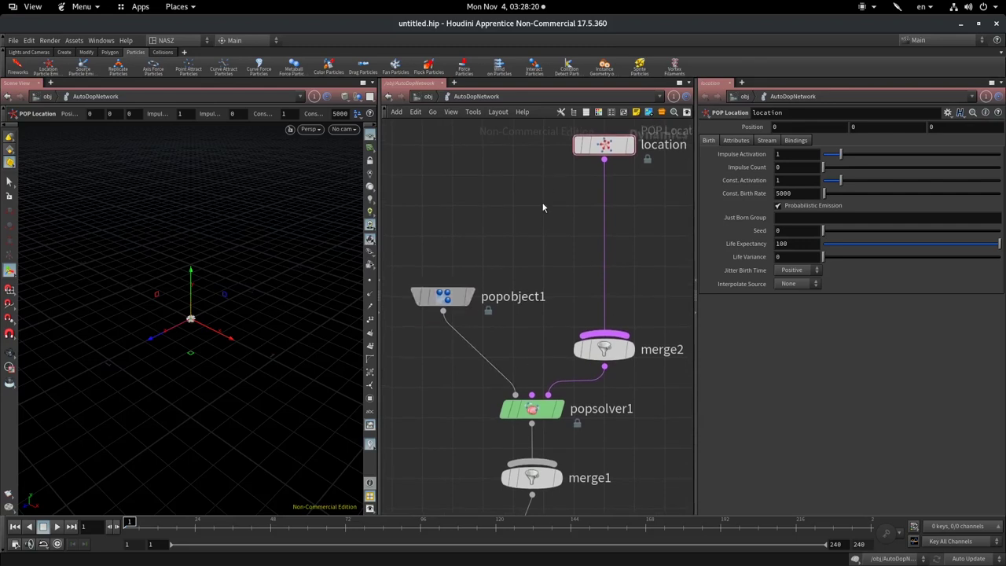
click(447, 299)
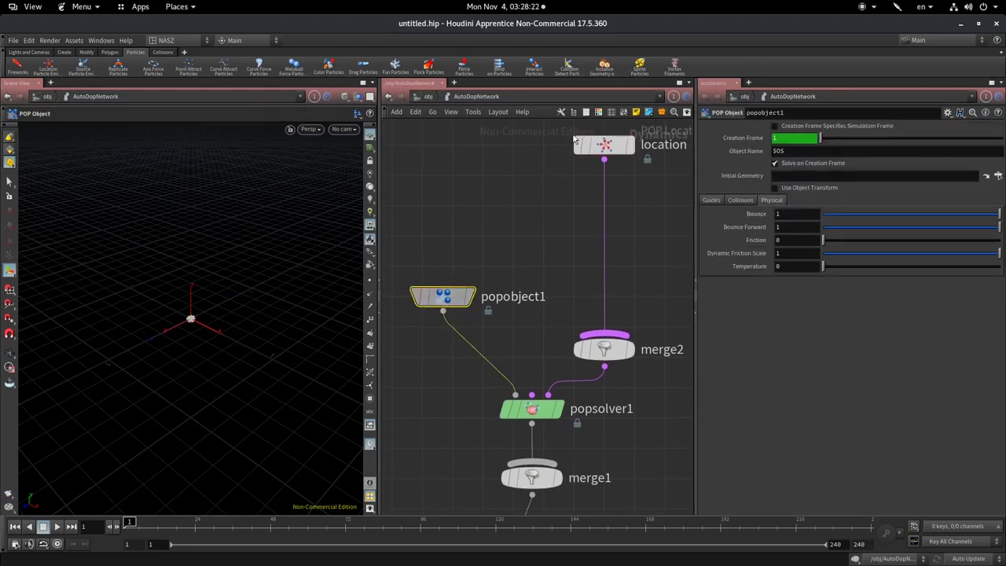
click(750, 200)
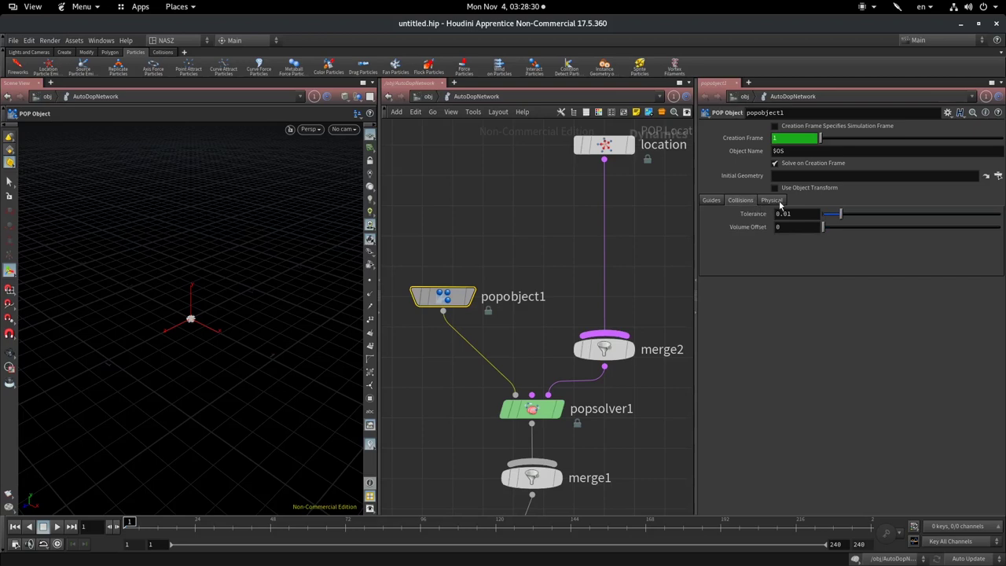
click(776, 201)
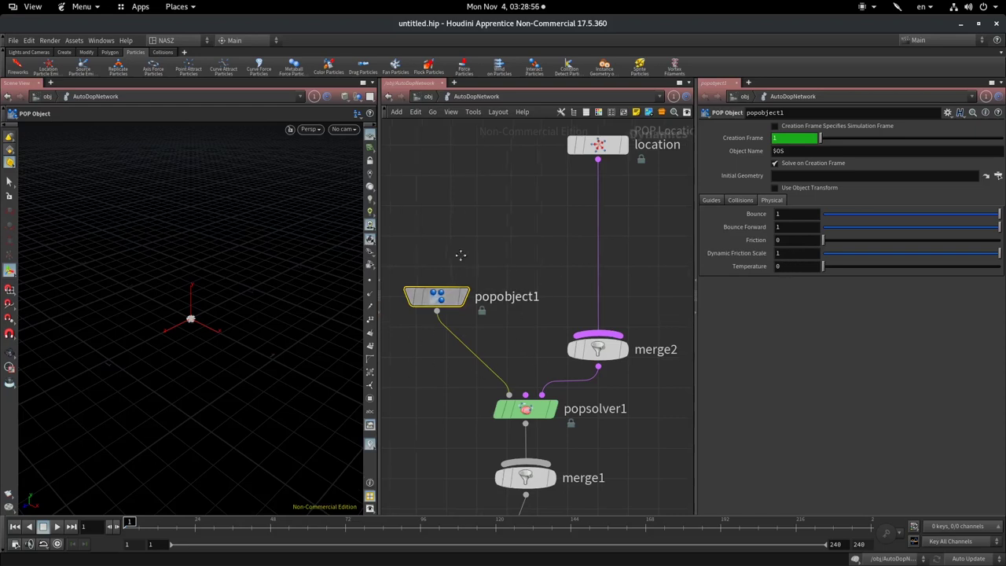
- Select merge2 to show its Merge settings, which list location as the only input
middle_drag(461, 254, 457, 268)
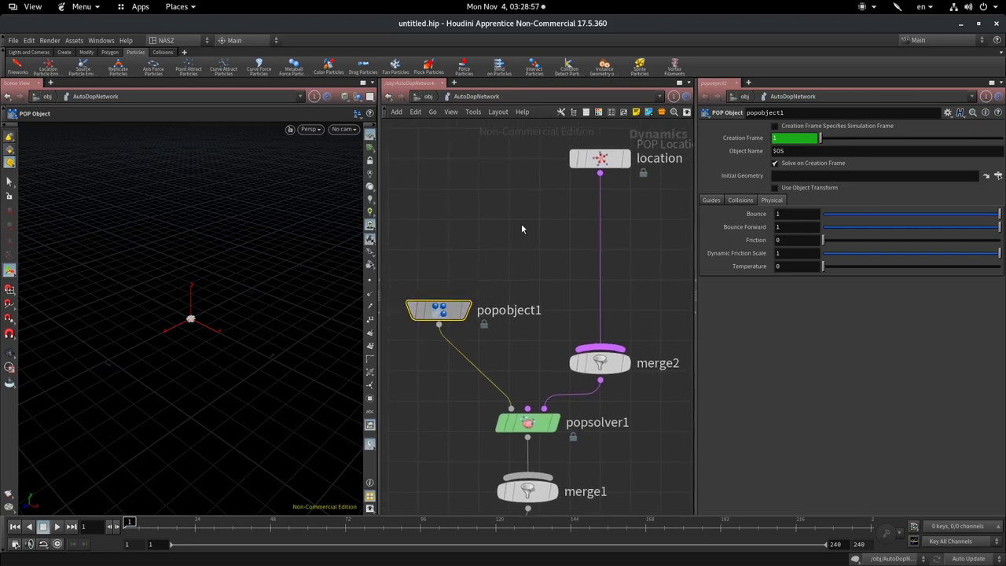
middle_drag(645, 443, 621, 462)
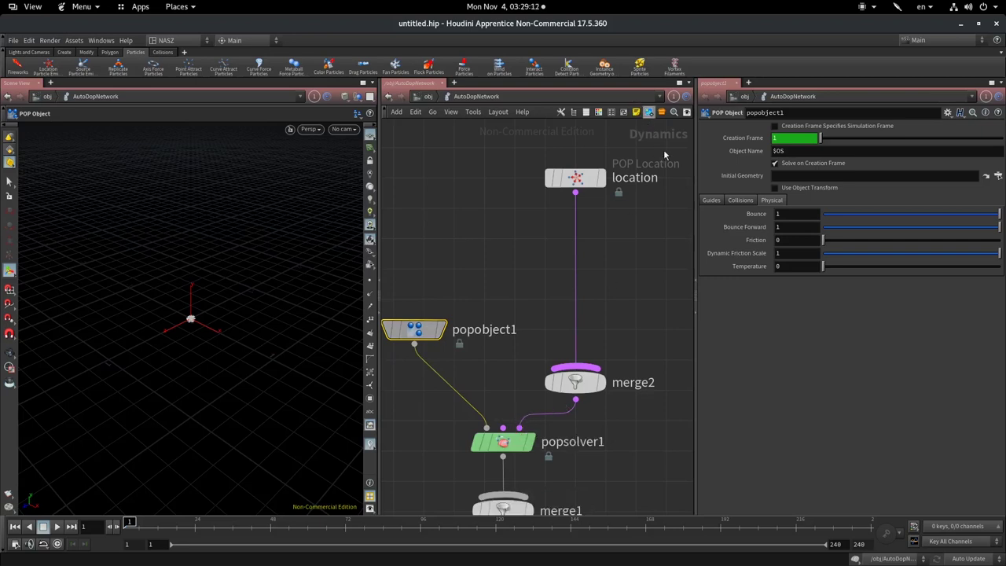
middle_drag(669, 140, 574, 175)
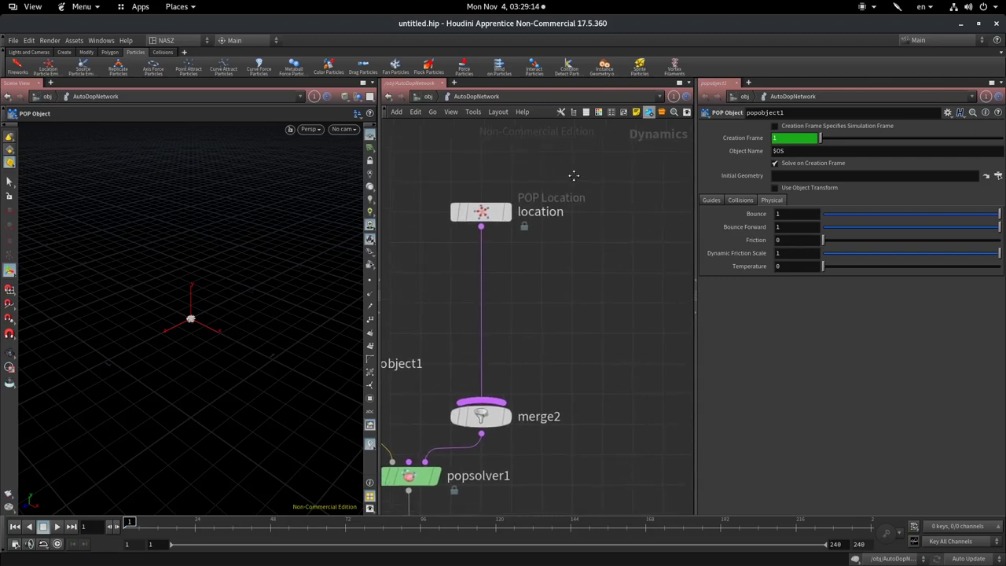
middle_drag(638, 272, 623, 283)
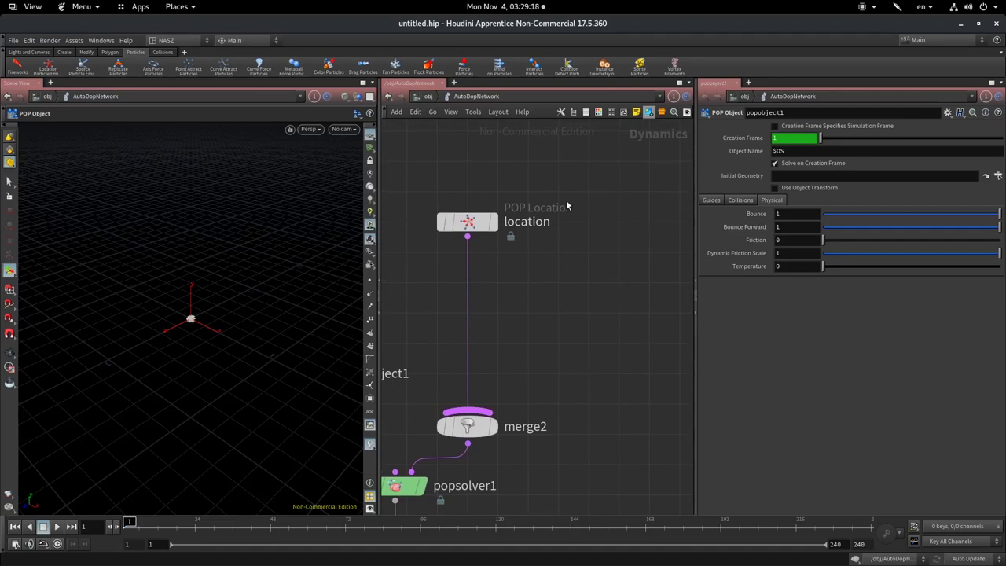
drag(575, 163, 442, 451)
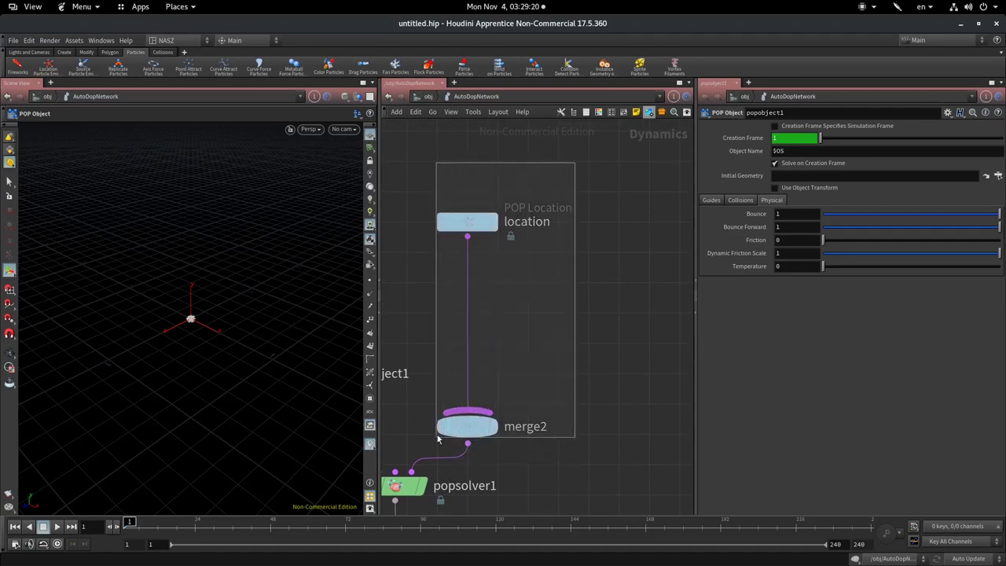
click(467, 426)
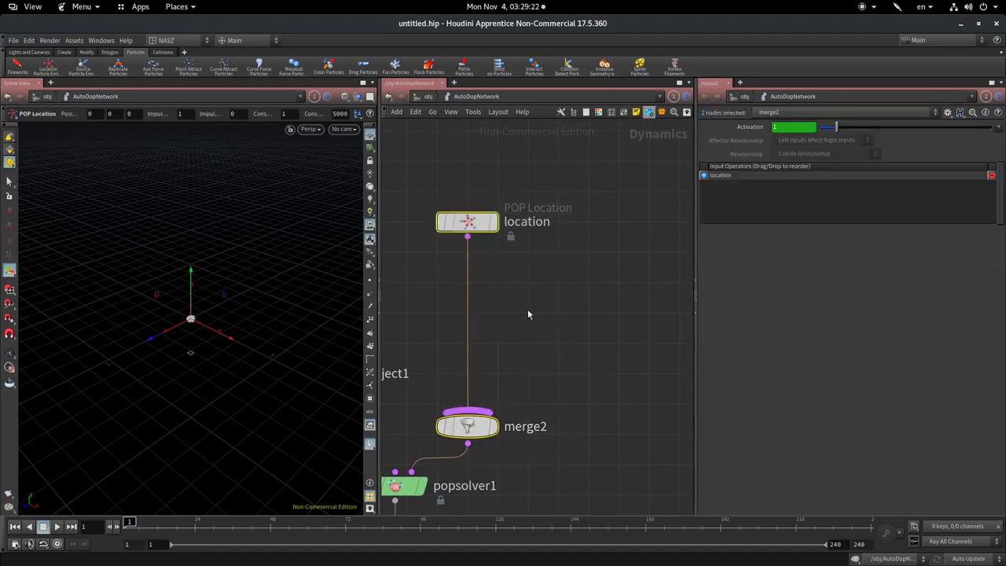
middle_drag(520, 260, 539, 268)
scroll(468, 221, up, 3)
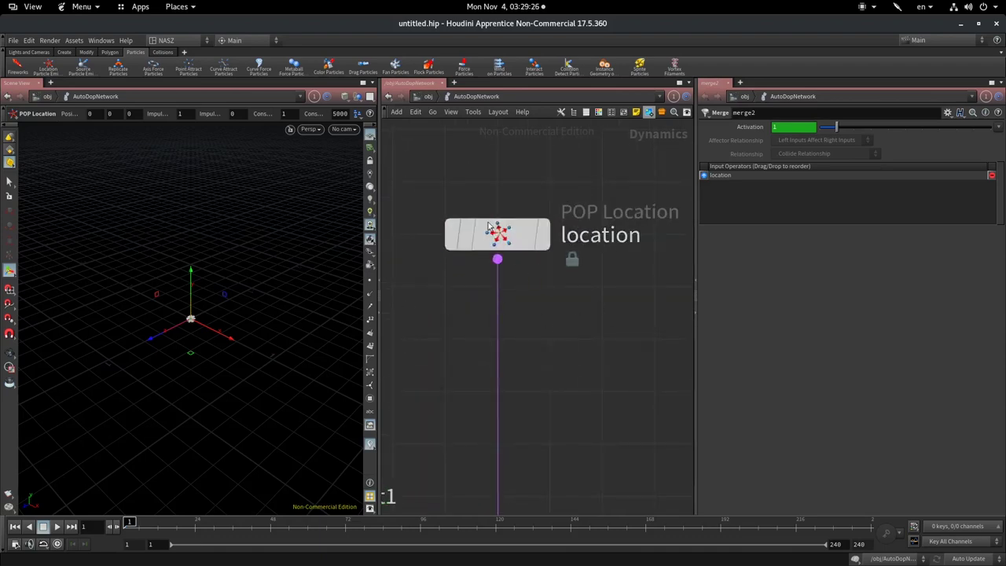
- Select the location emitter and change its Const. Birth Rate from 5000 to 0
click(488, 227)
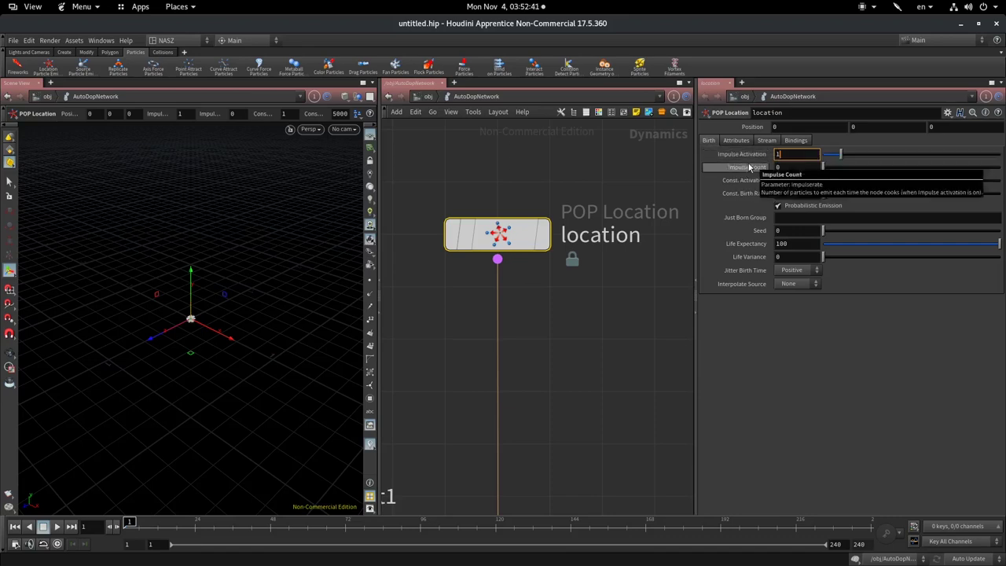
mouse_move(739, 154)
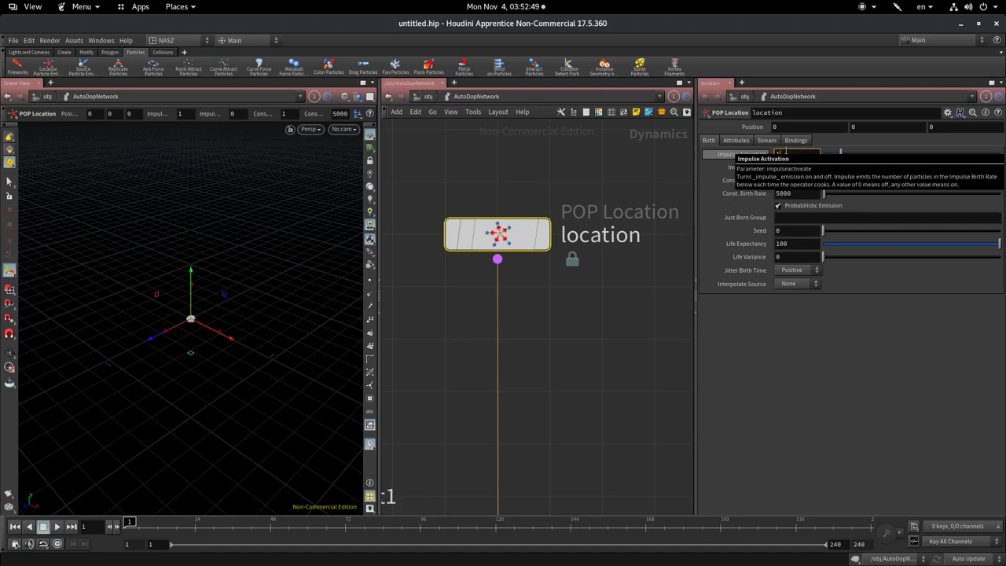
click(785, 153)
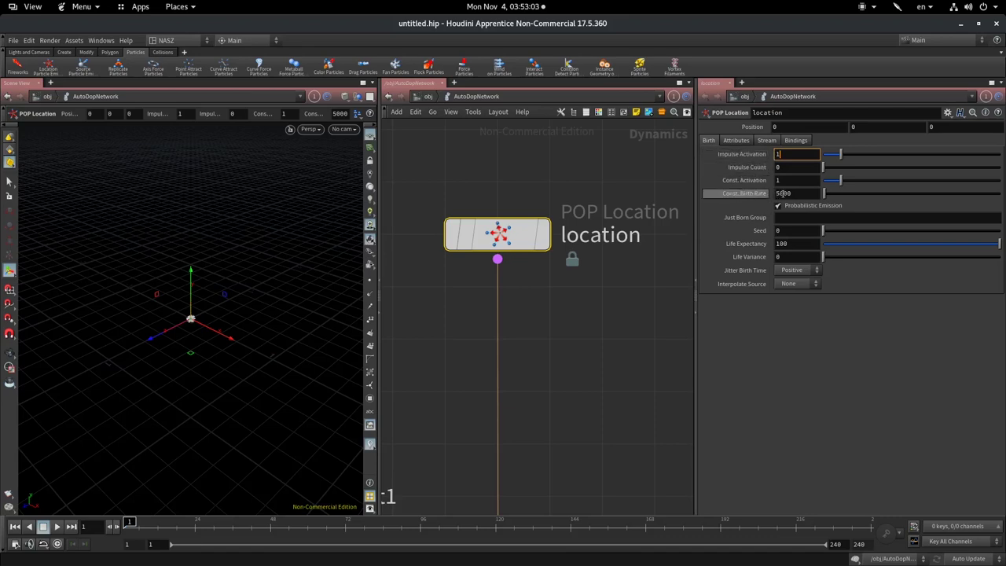
double_click(799, 192)
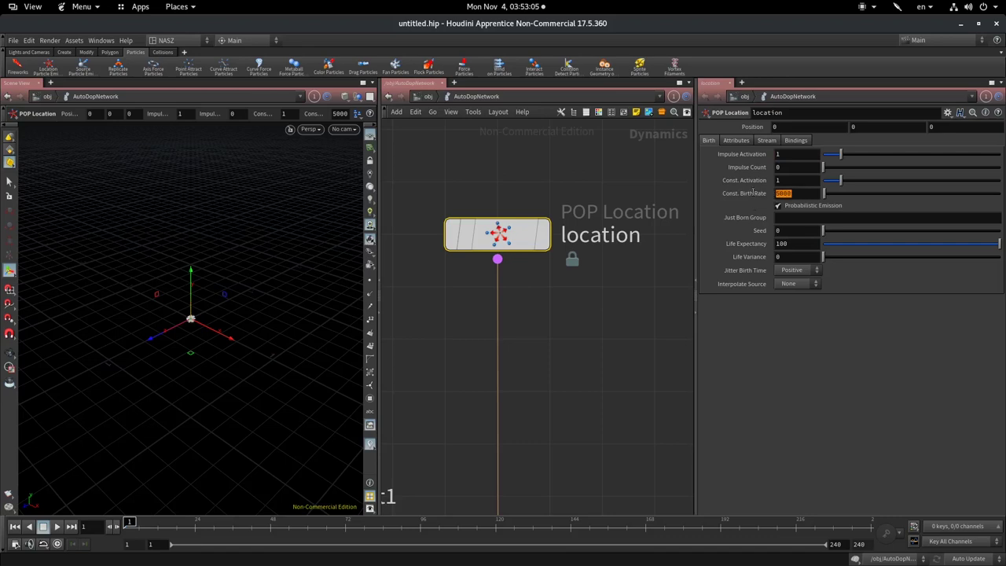
text(0)
key(Return)
middle_click(514, 246)
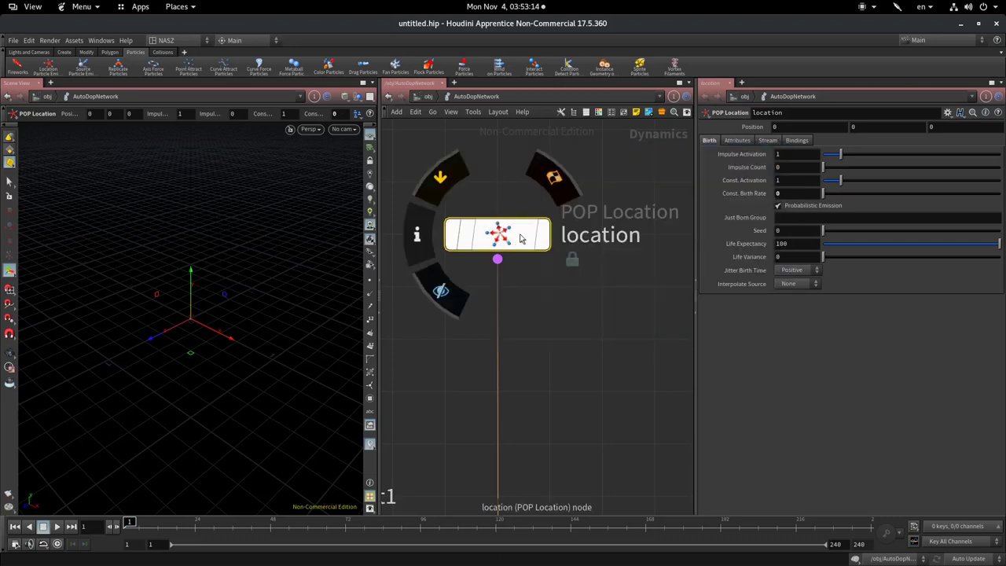
- Set the location emitter's Impulse Count to 1
middle_click(519, 239)
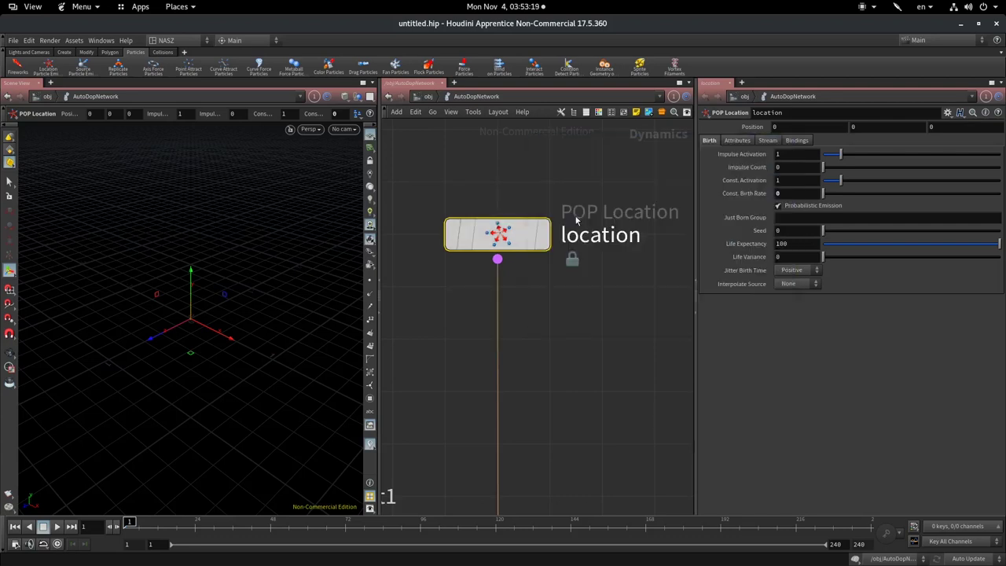
scroll(520, 239, up, 2)
middle_click(540, 278)
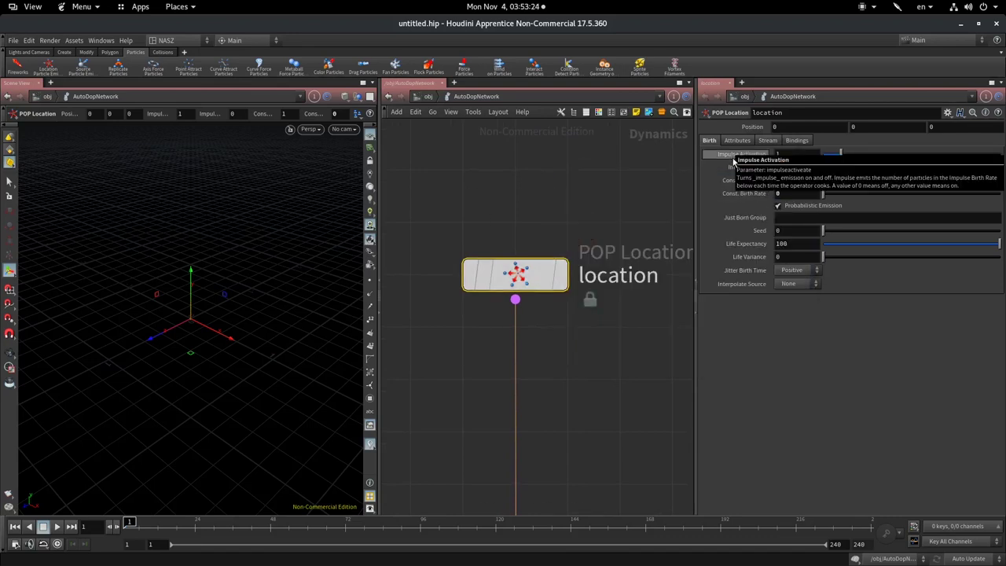
text(1)
key(Return)
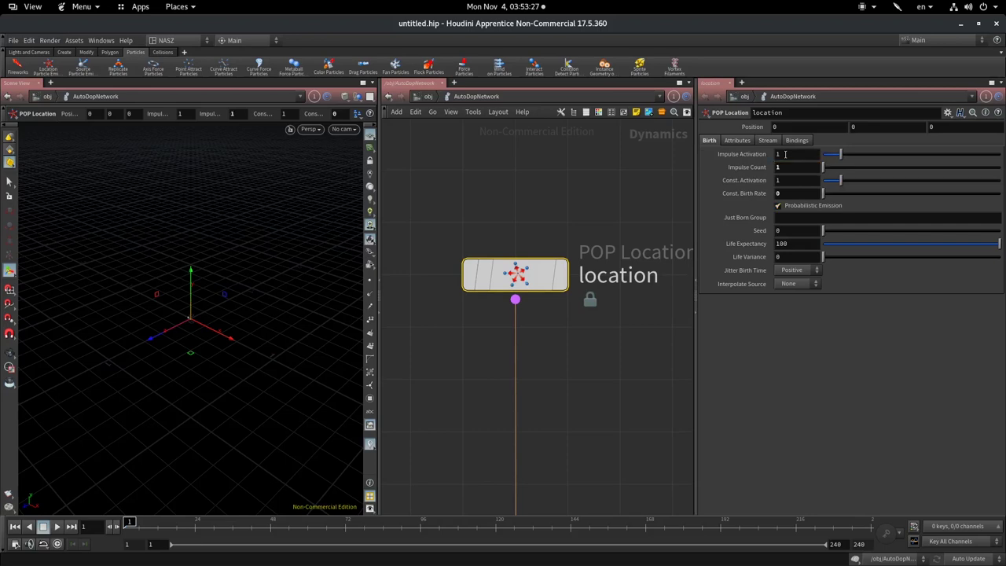
middle_click(529, 282)
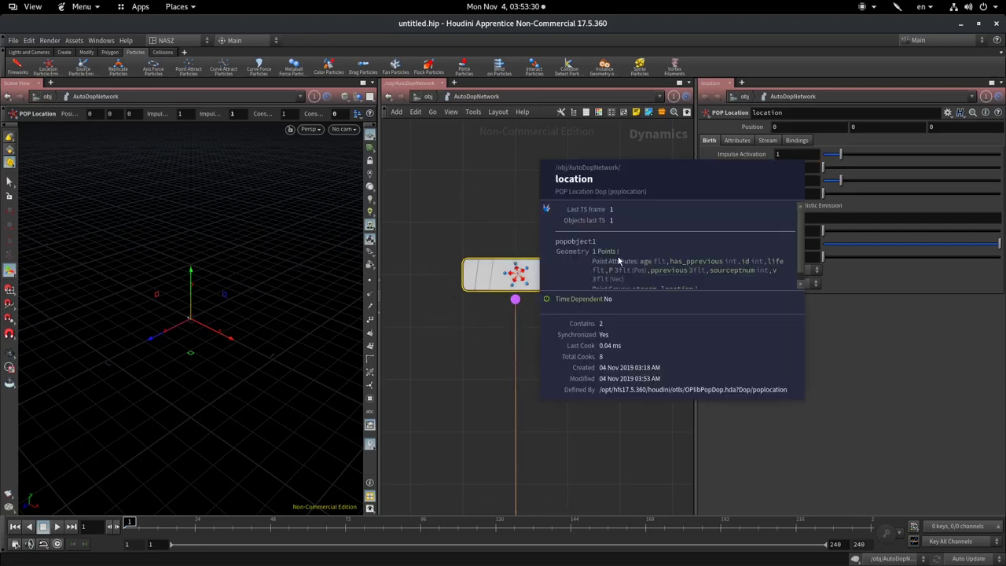
- Step to frame 3, then run the simulation to frame 48 while checking the node info
click(133, 524)
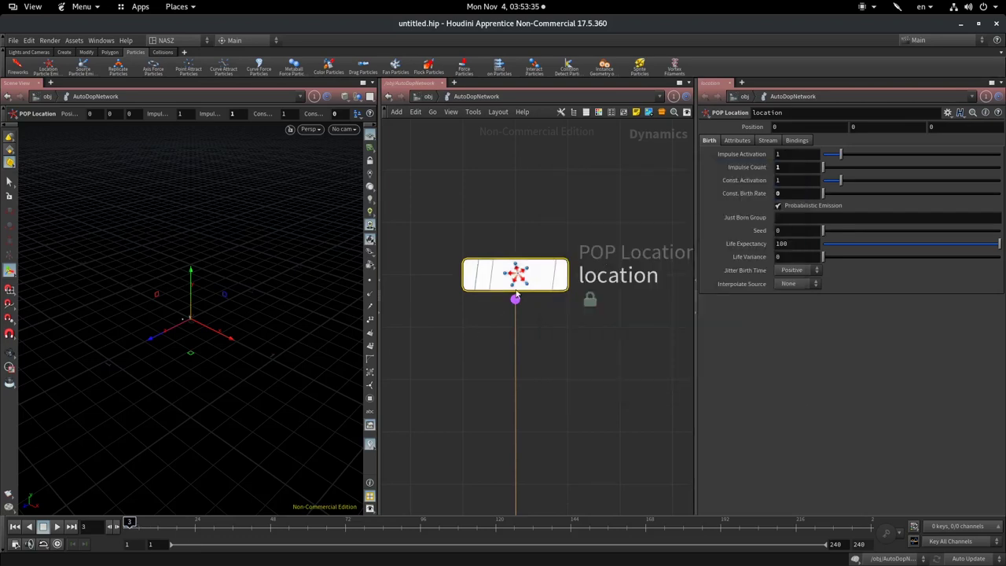
middle_click(539, 279)
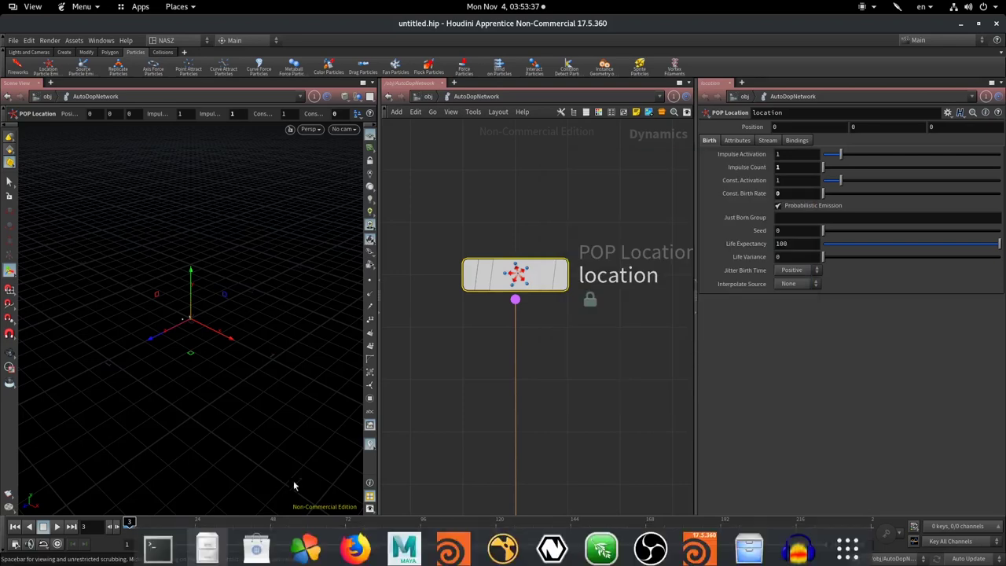
click(269, 523)
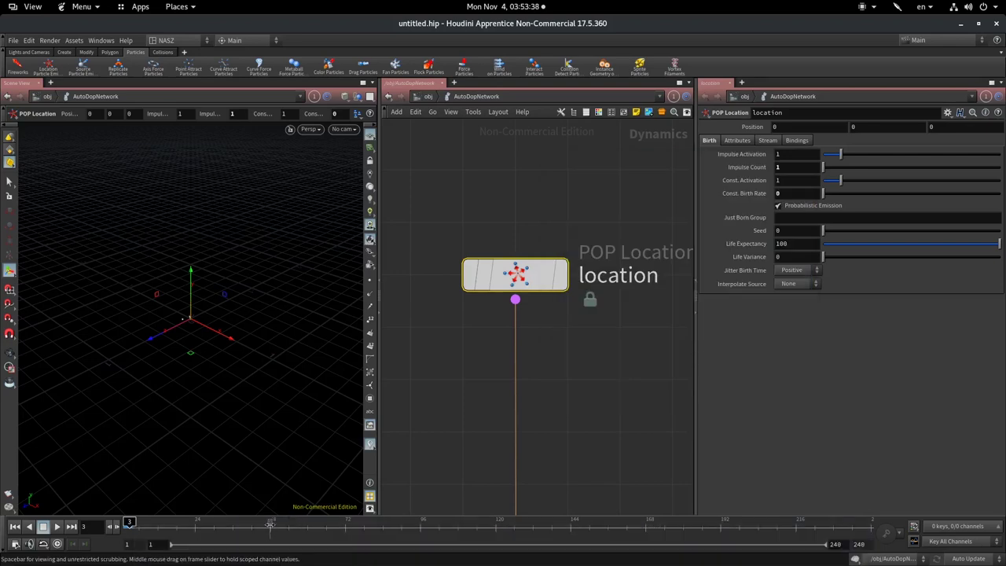
middle_click(528, 275)
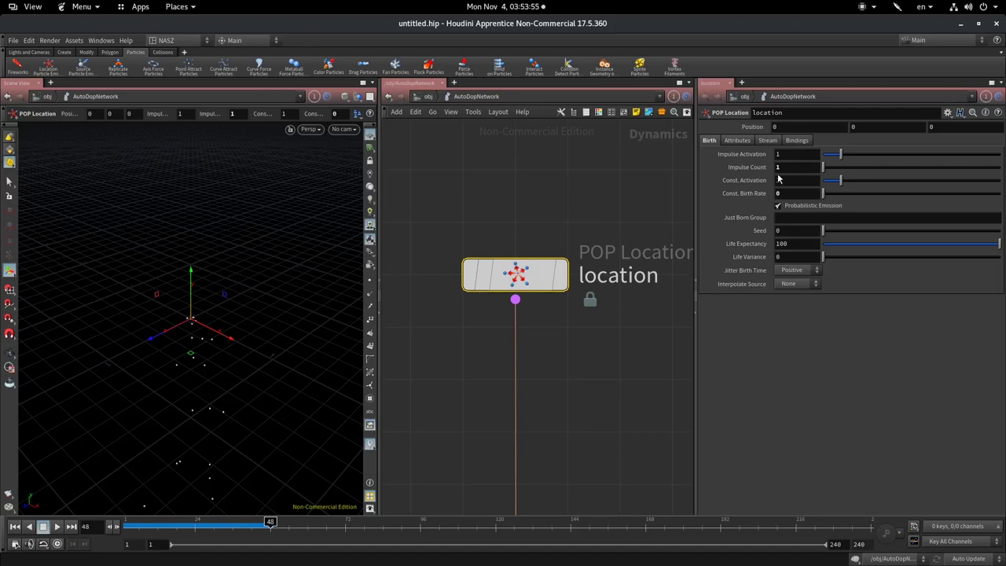
middle_click(519, 279)
- Set Impulse Count to 5 and scrub between frames 1 and 48 to watch the burst fall
click(794, 167)
text(5)
key(Return)
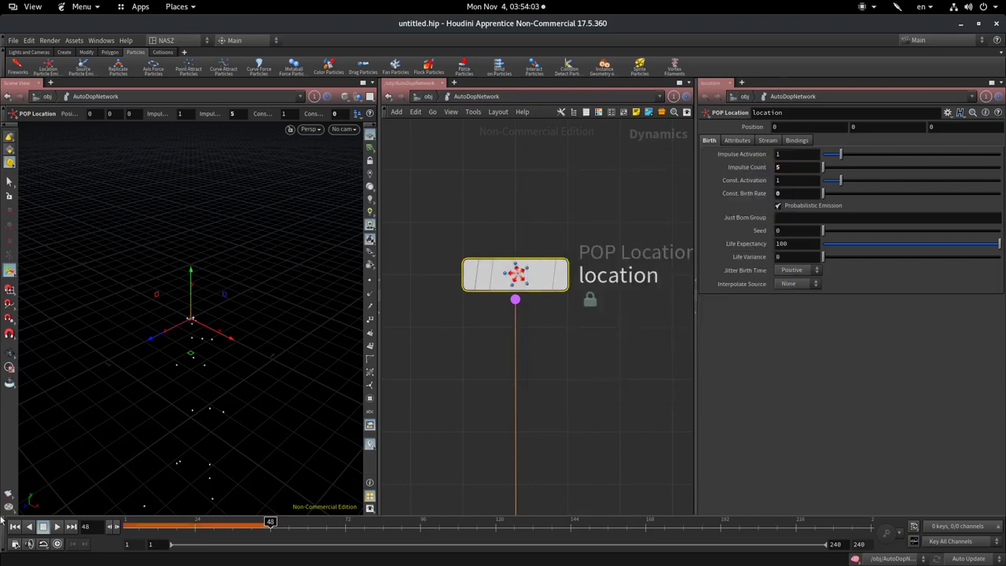
click(129, 523)
click(56, 527)
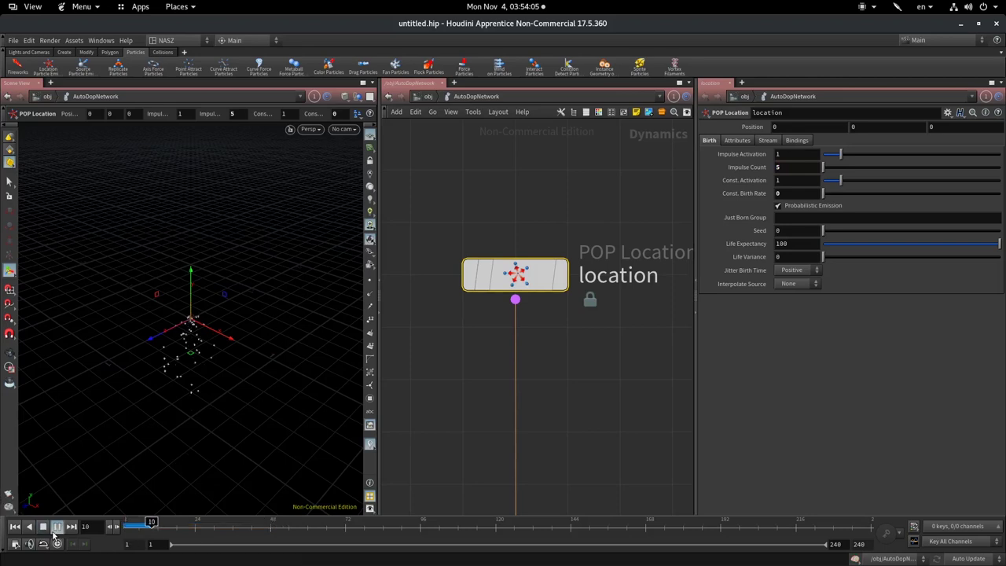
click(270, 522)
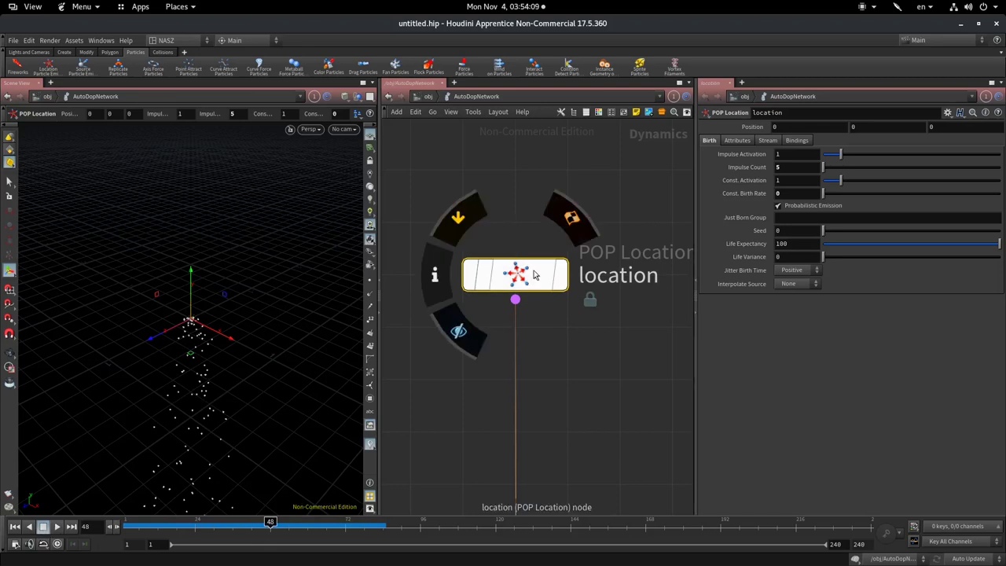
middle_click(559, 274)
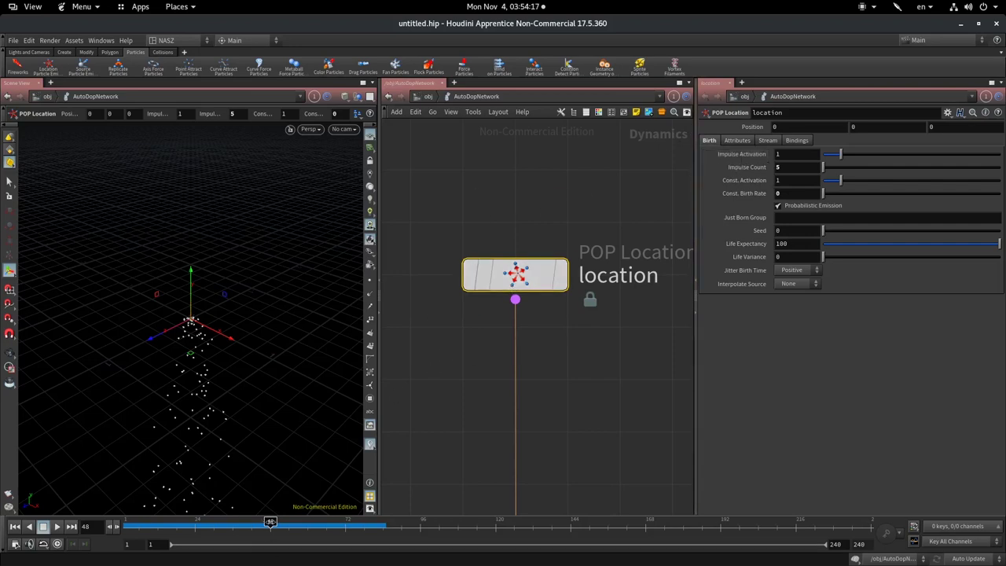
mouse_move(269, 521)
mouse_down()
mouse_move(129, 521)
mouse_move(280, 522)
mouse_move(128, 521)
mouse_up()
drag(165, 522, 269, 521)
drag(268, 522, 126, 522)
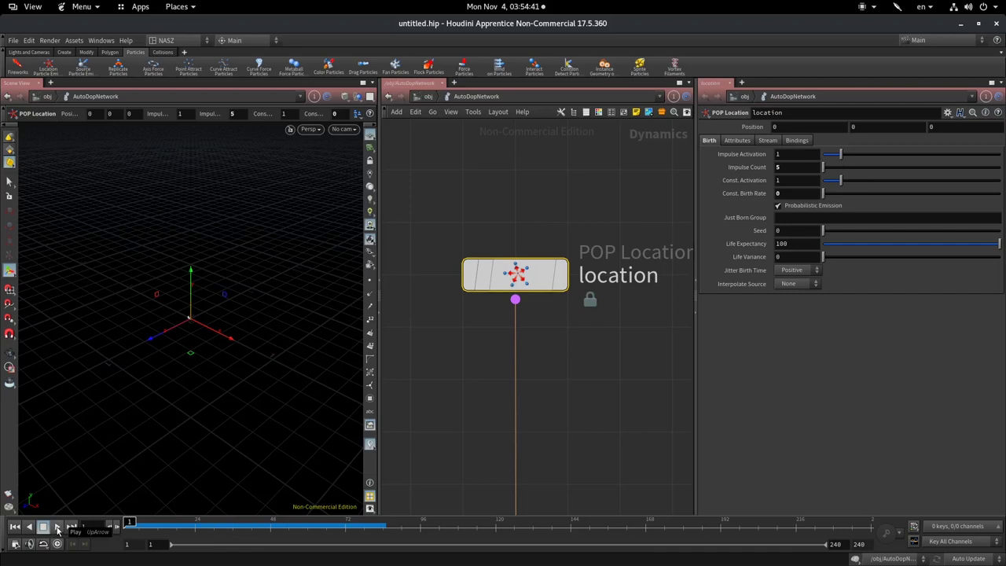
- Replay the 5-particle burst, then stop and reset to frame 1, checking the node info
click(57, 530)
click(172, 522)
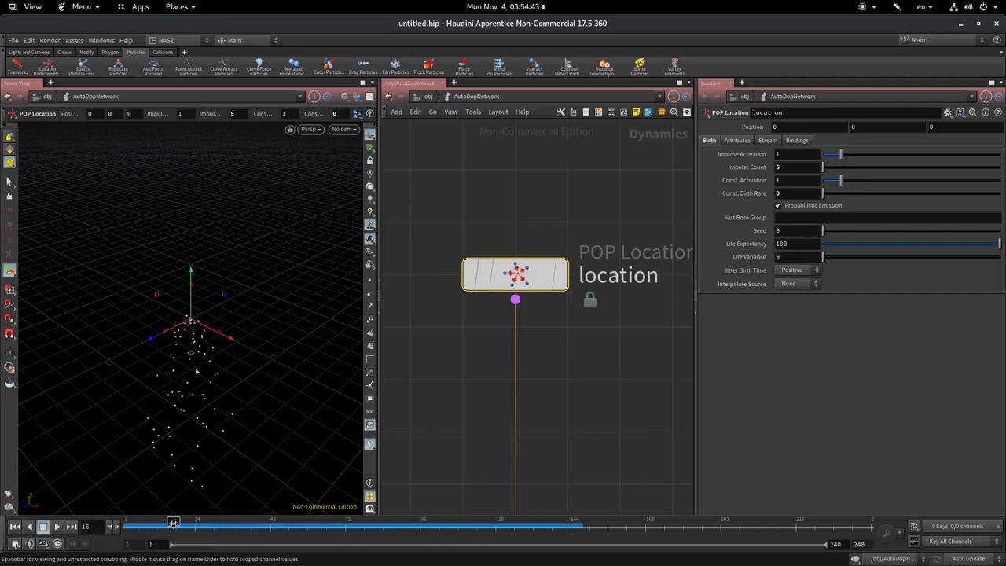
mouse_move(172, 522)
mouse_down()
mouse_move(491, 523)
mouse_move(129, 523)
mouse_up()
click(174, 523)
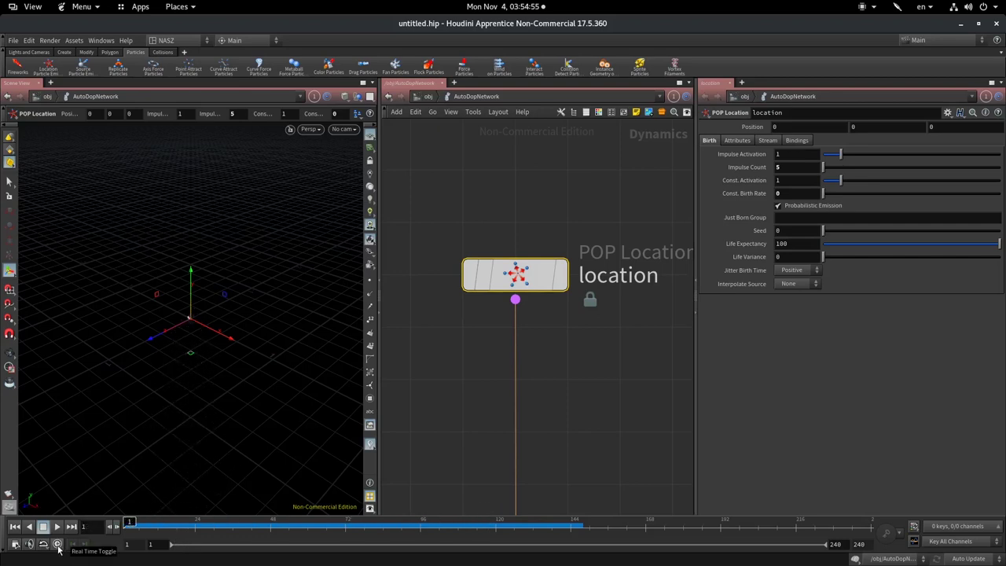
drag(125, 523, 135, 525)
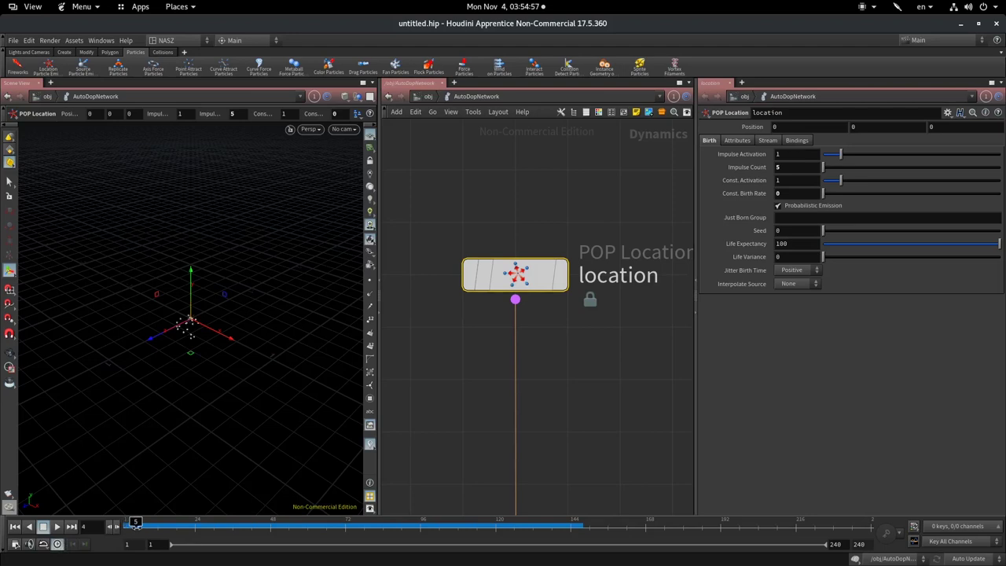
click(57, 527)
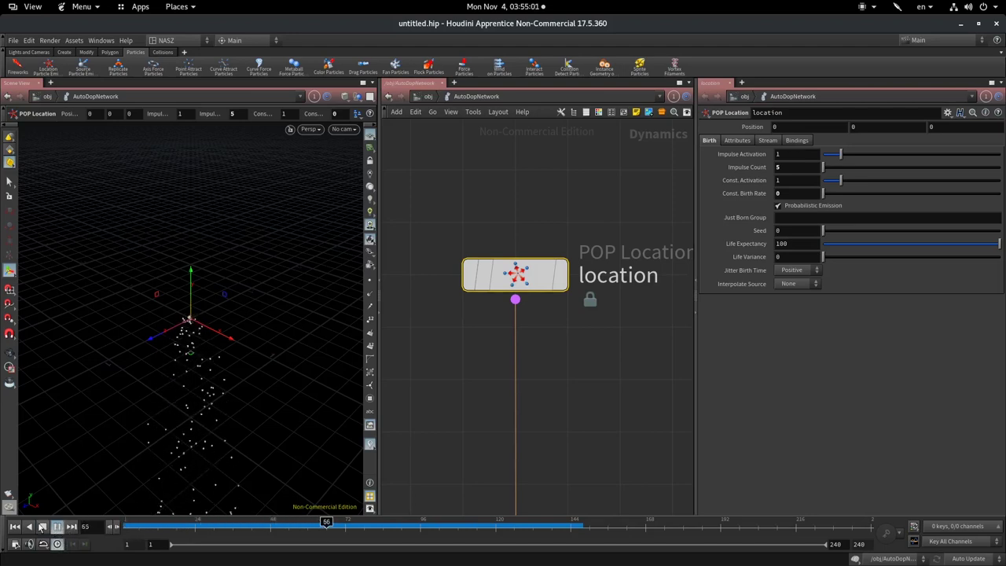
click(41, 526)
click(128, 523)
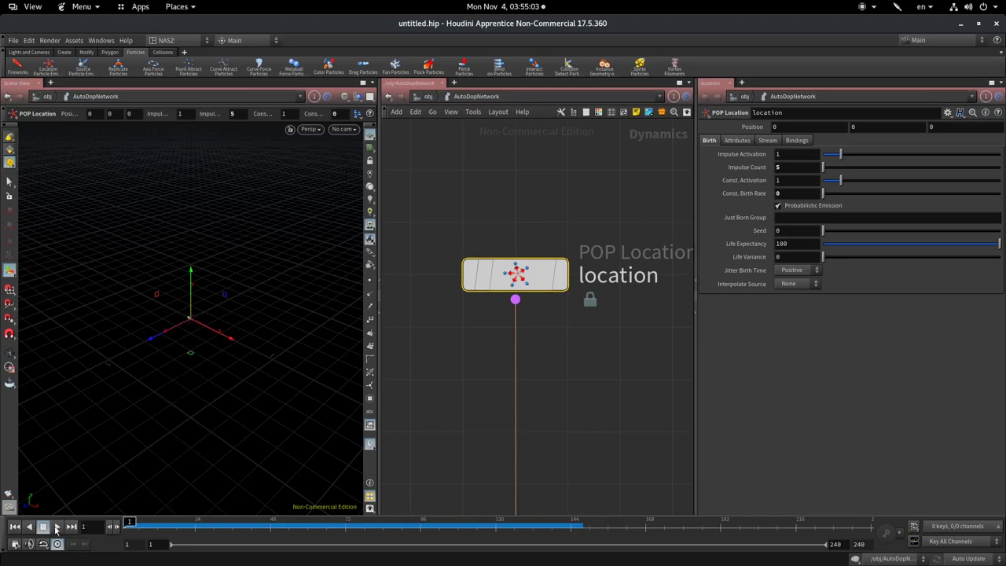
middle_click(531, 273)
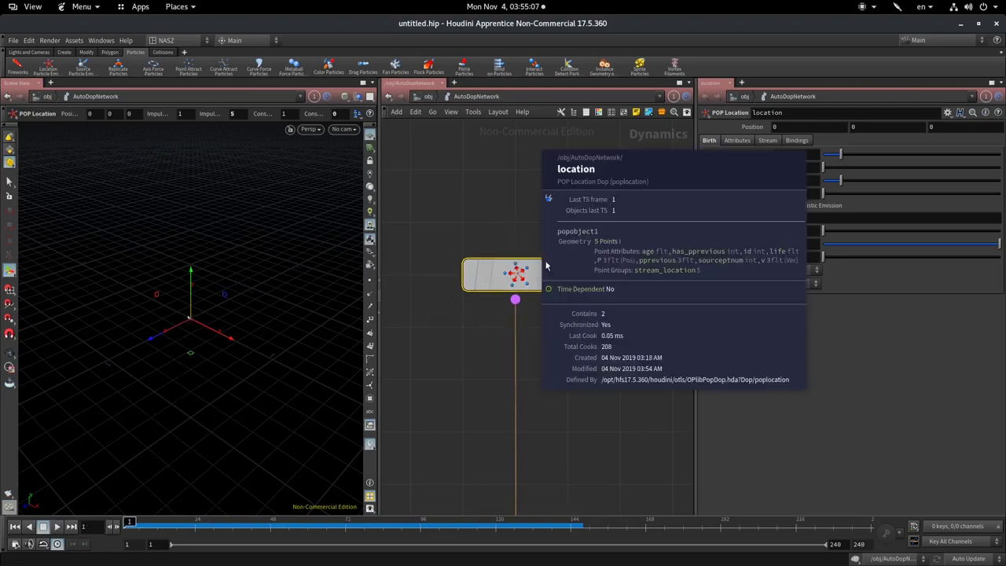
double_click(782, 165)
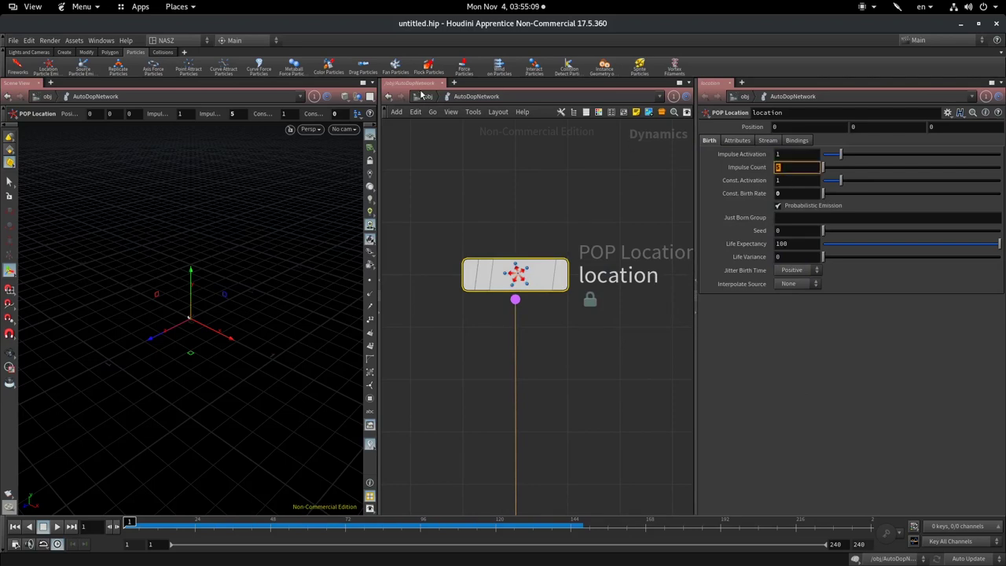
- Set Impulse Count to 0 and Const. Birth Rate to 50
text(0)
key(Return)
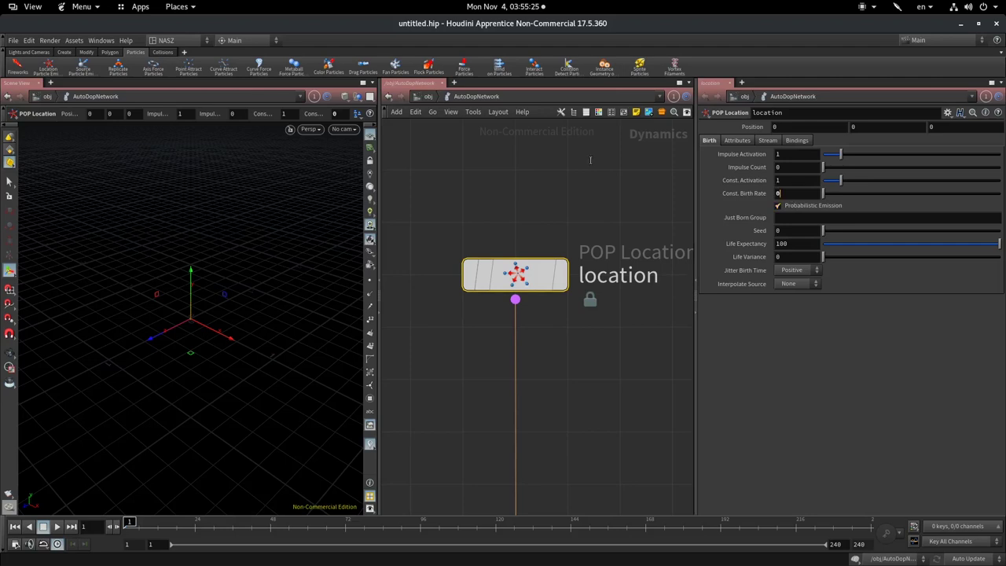
key(Return)
text(50)
key(Return)
- Check the location node's particle info at frames 24, 50 and 49, then scrub back
click(195, 525)
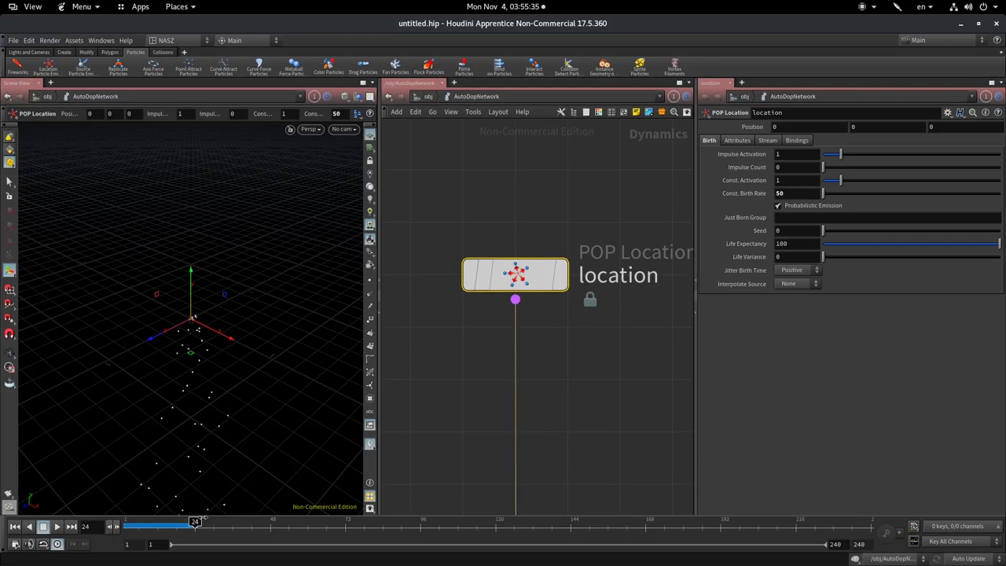
middle_click(535, 287)
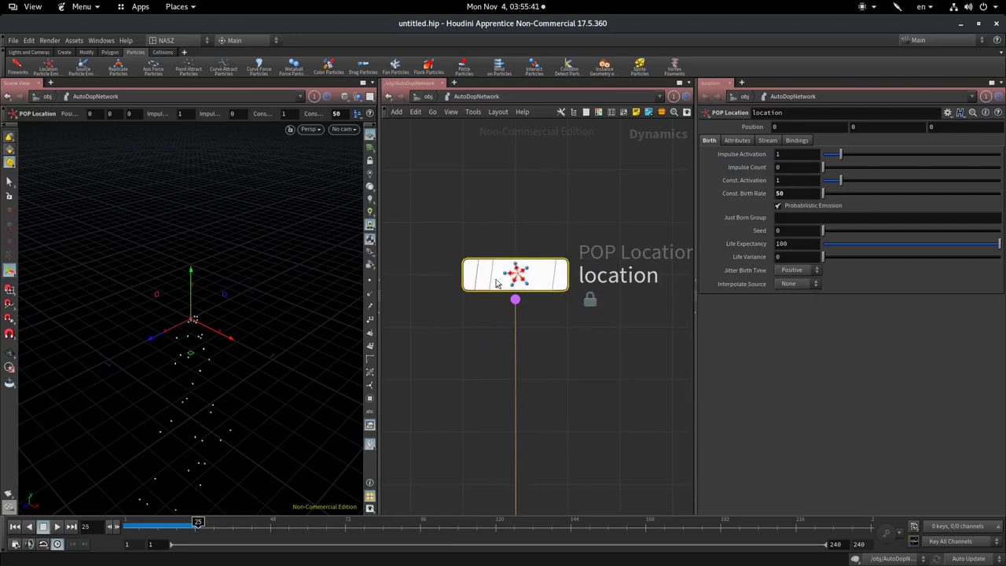
middle_click(525, 274)
middle_click(518, 278)
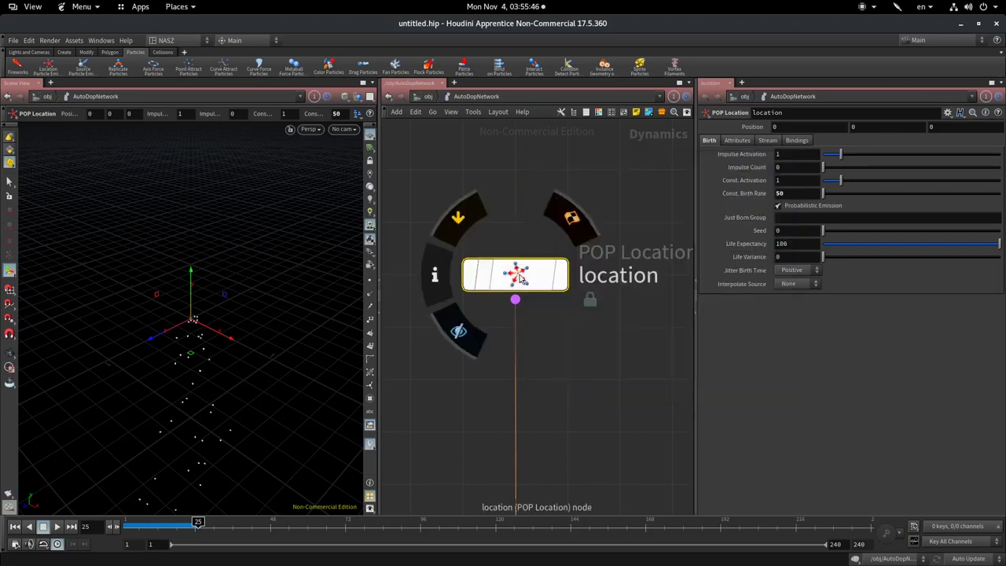
click(276, 533)
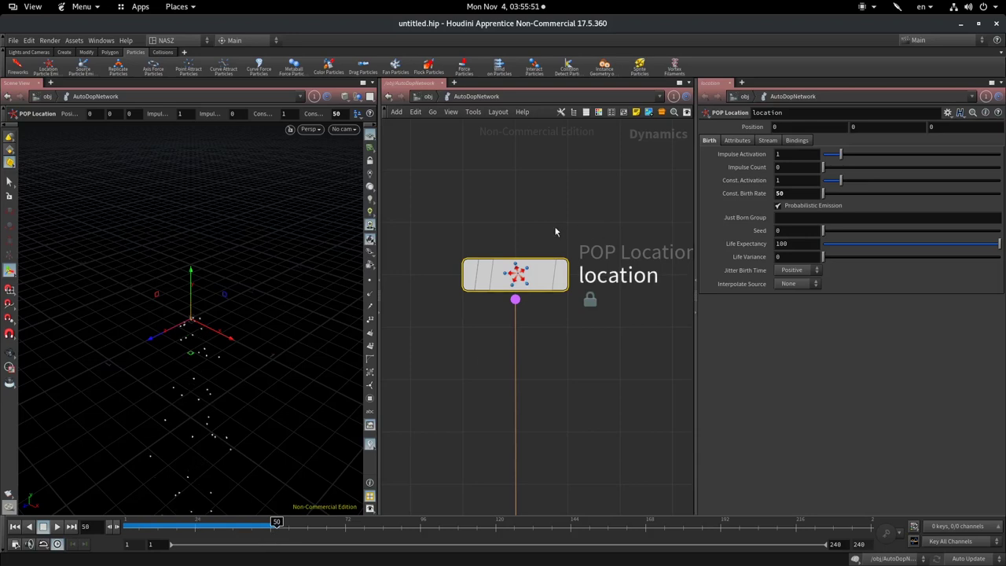
middle_click(538, 272)
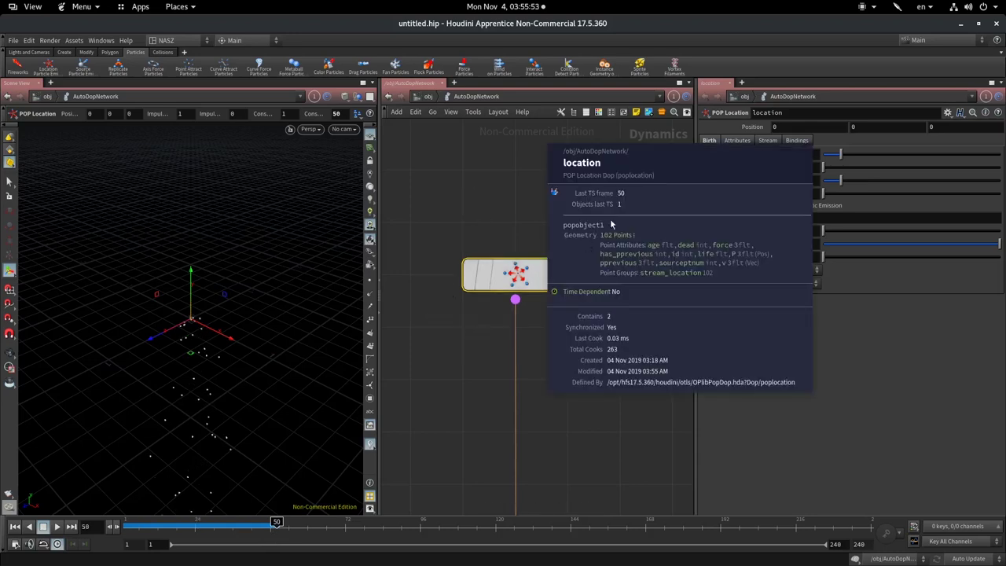
click(272, 525)
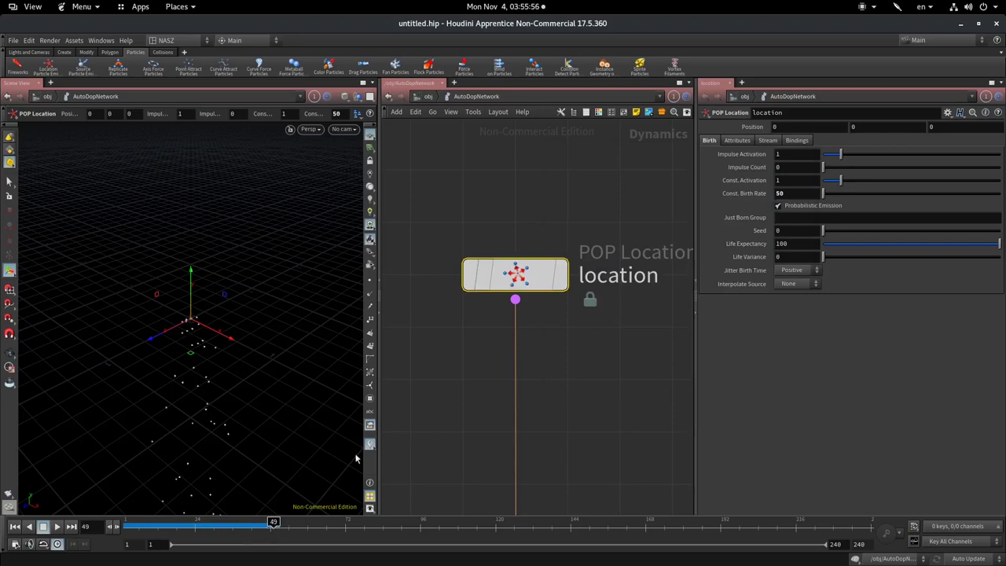
middle_click(539, 276)
mouse_move(271, 523)
mouse_down()
mouse_move(129, 523)
mouse_move(272, 523)
mouse_up()
mouse_move(259, 523)
mouse_down()
mouse_move(290, 515)
mouse_move(128, 522)
mouse_up()
text(00)
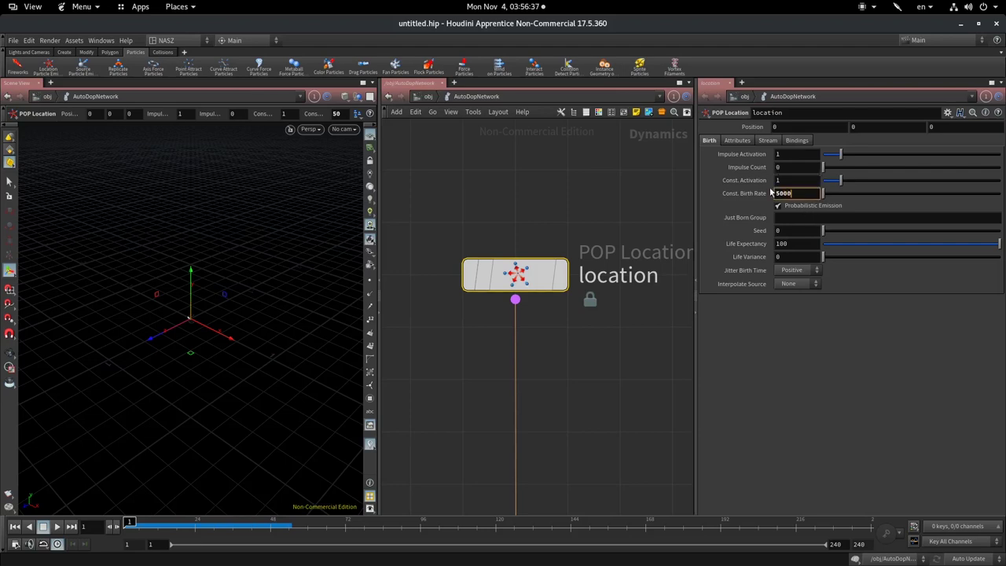
- Commit the 5000 constant birth rate and frame the viewport on the particle cloud
key(Return)
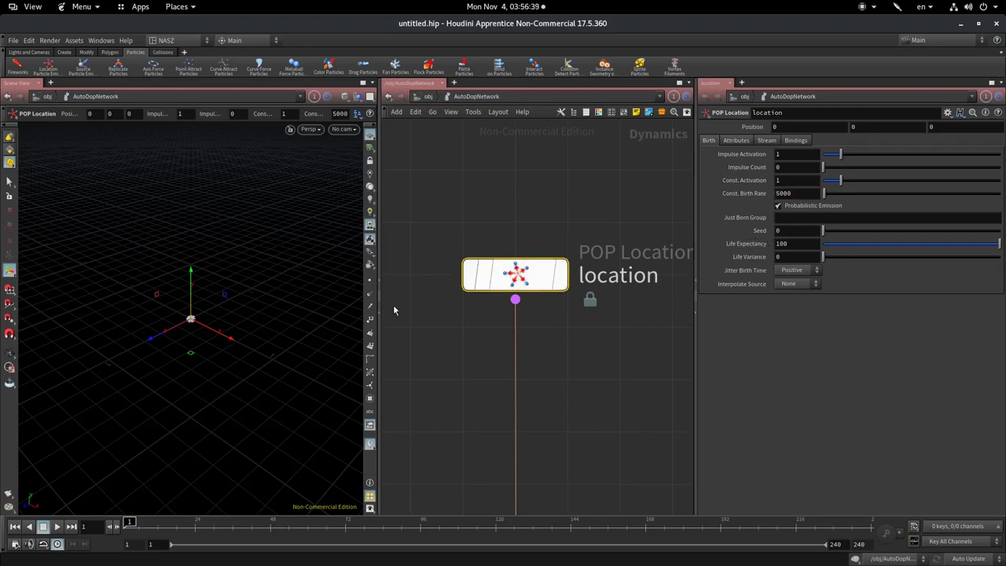
key(Escape)
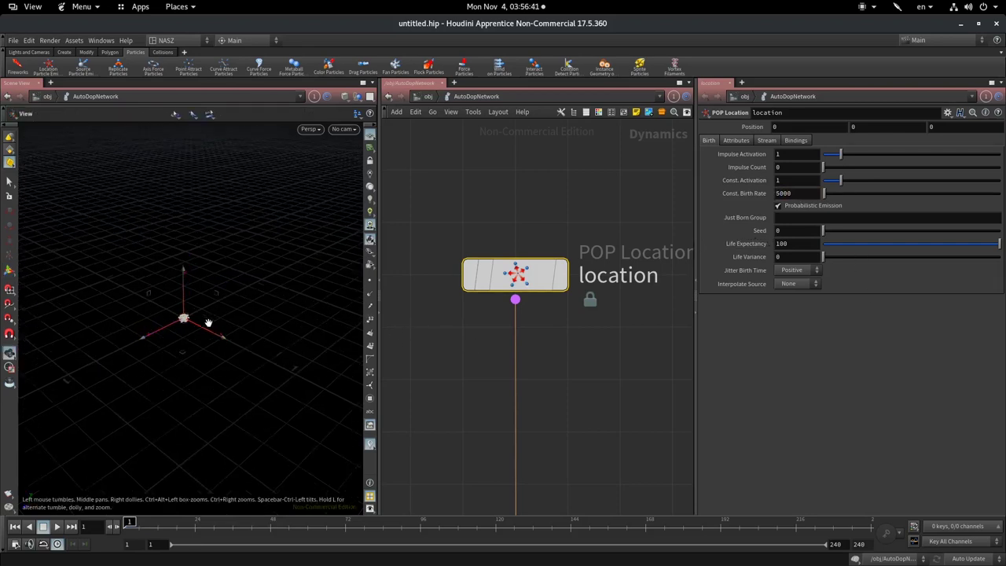
drag(209, 321, 92, 375)
key(h)
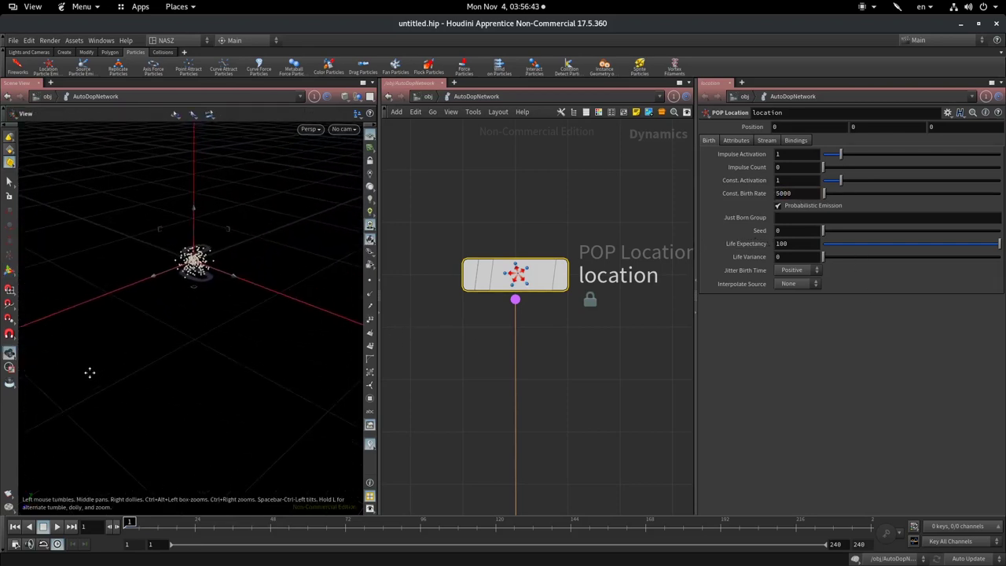
key(Return)
- Vary the Seed value while orbiting to watch the particle cloud re-randomize
drag(824, 231, 843, 235)
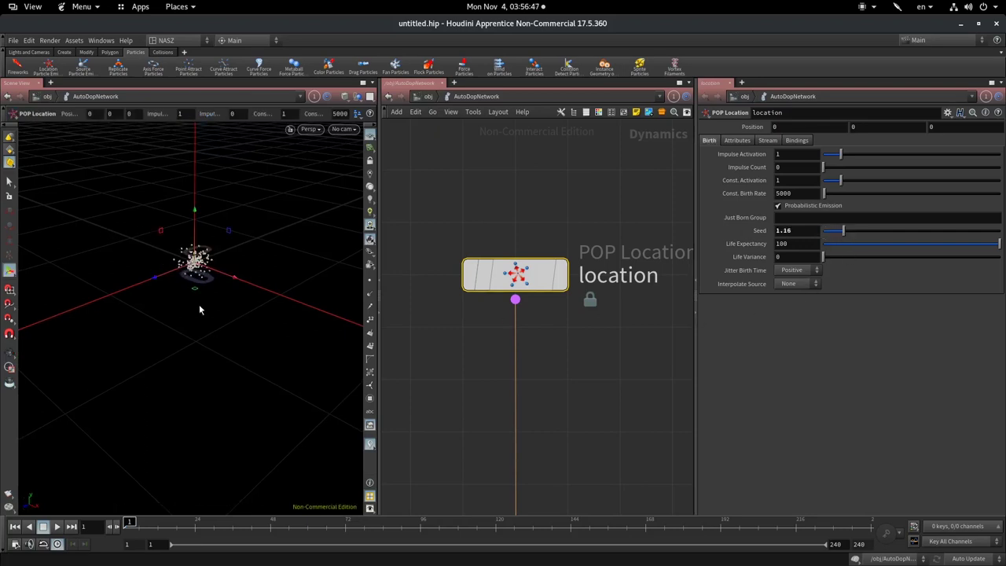
key(Escape)
mouse_move(199, 310)
mouse_down()
mouse_move(206, 343)
mouse_move(254, 341)
mouse_up()
key(Return)
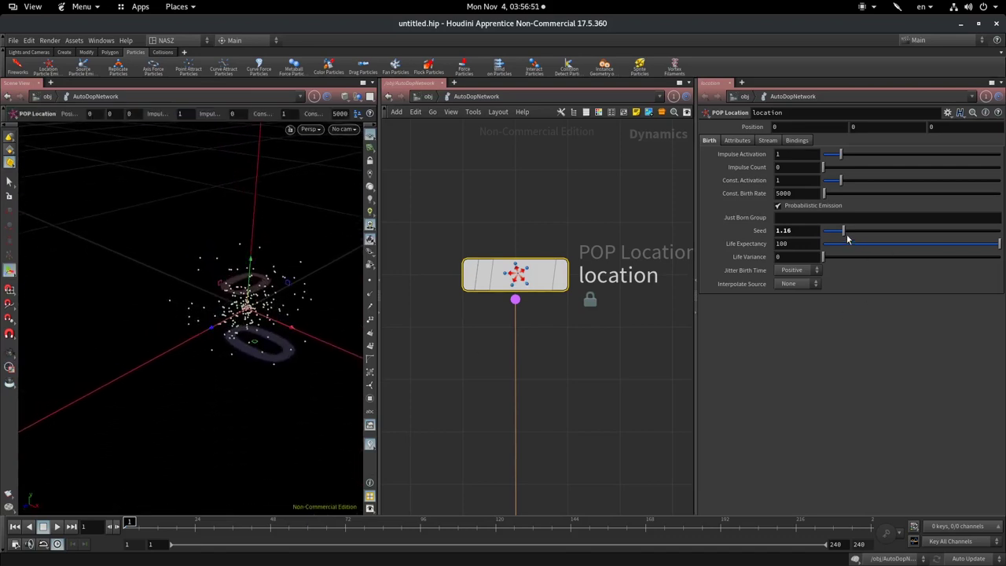
mouse_move(847, 239)
mouse_down()
mouse_move(825, 236)
mouse_move(889, 236)
mouse_move(739, 214)
mouse_move(894, 199)
mouse_move(720, 202)
mouse_move(581, 180)
mouse_up()
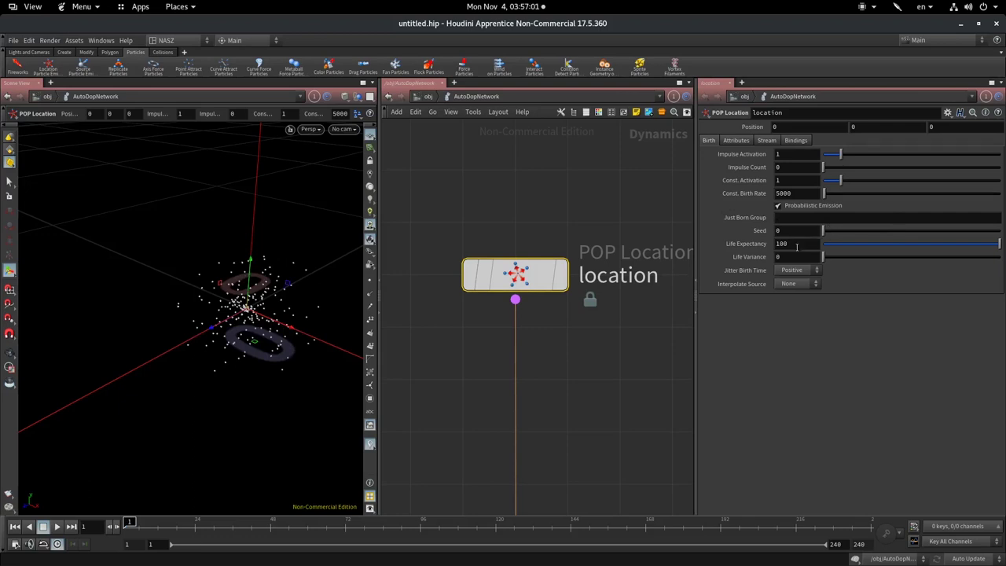
key(Escape)
mouse_move(354, 377)
mouse_down()
mouse_move(306, 387)
mouse_move(265, 413)
mouse_move(207, 404)
mouse_move(149, 231)
mouse_move(164, 320)
mouse_move(228, 310)
mouse_up()
key(Return)
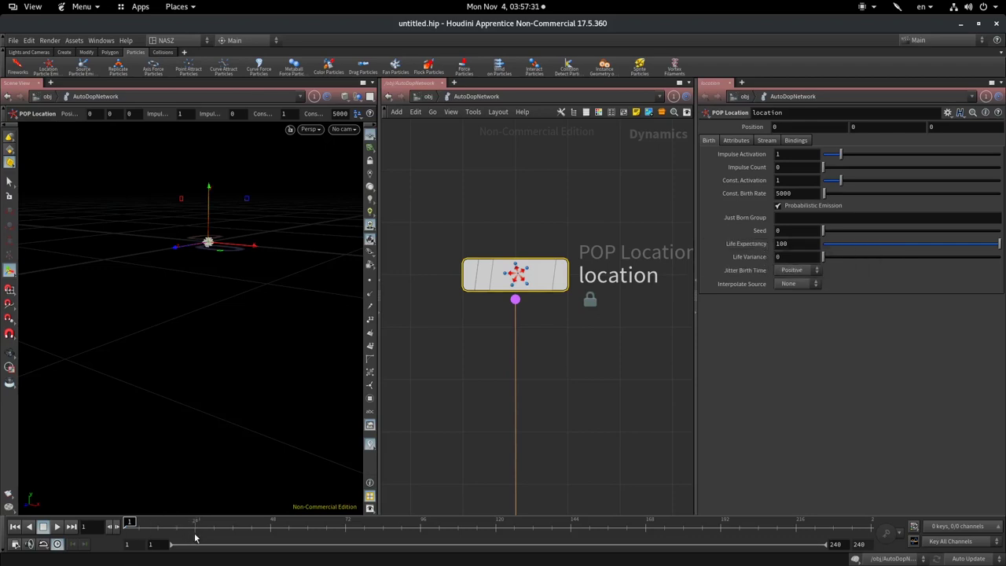
- Set Life Expectancy to 1 second and play the simulation, viewing the fountain front-on
key(Return)
text(1)
key(Return)
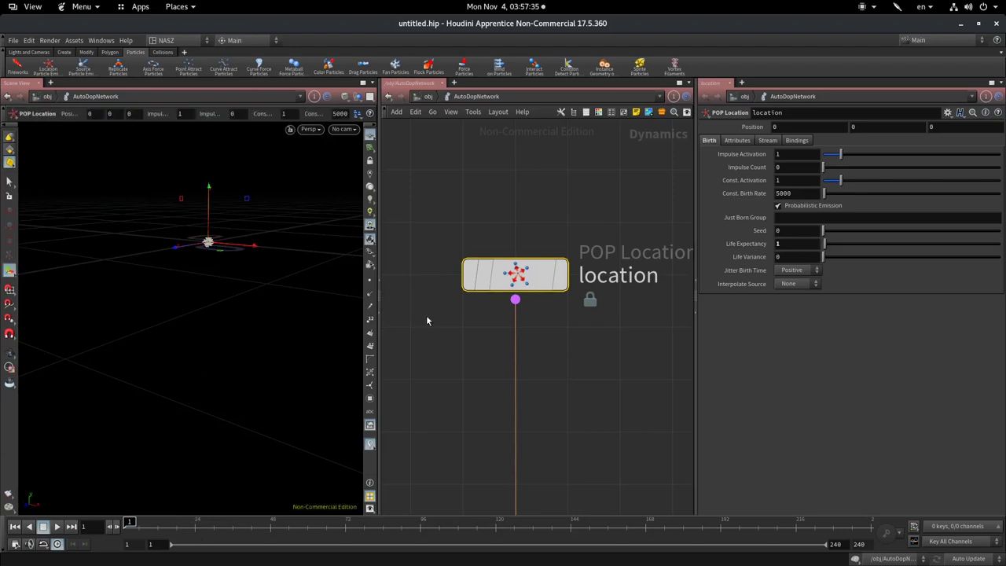
drag(243, 329, 148, 279)
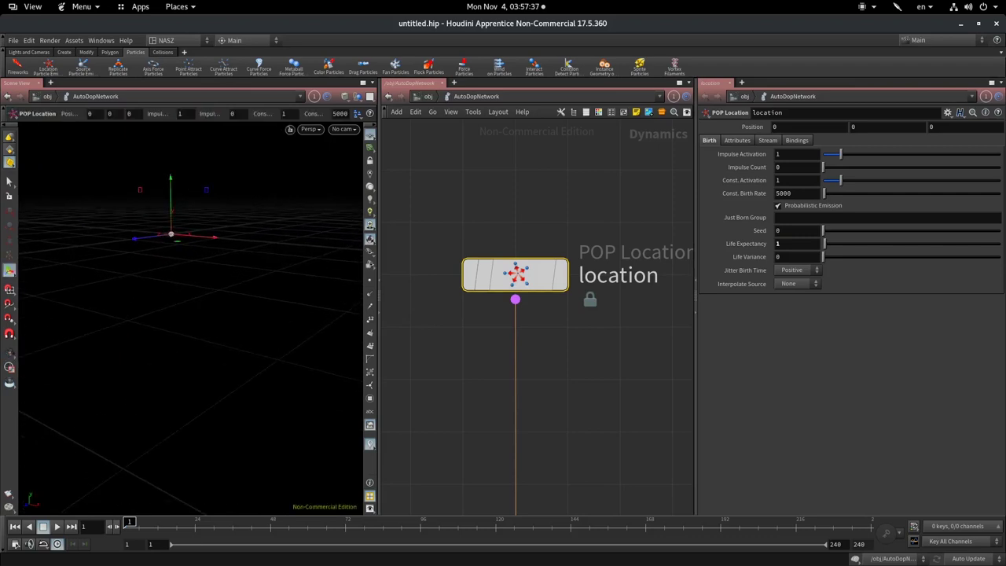
click(57, 526)
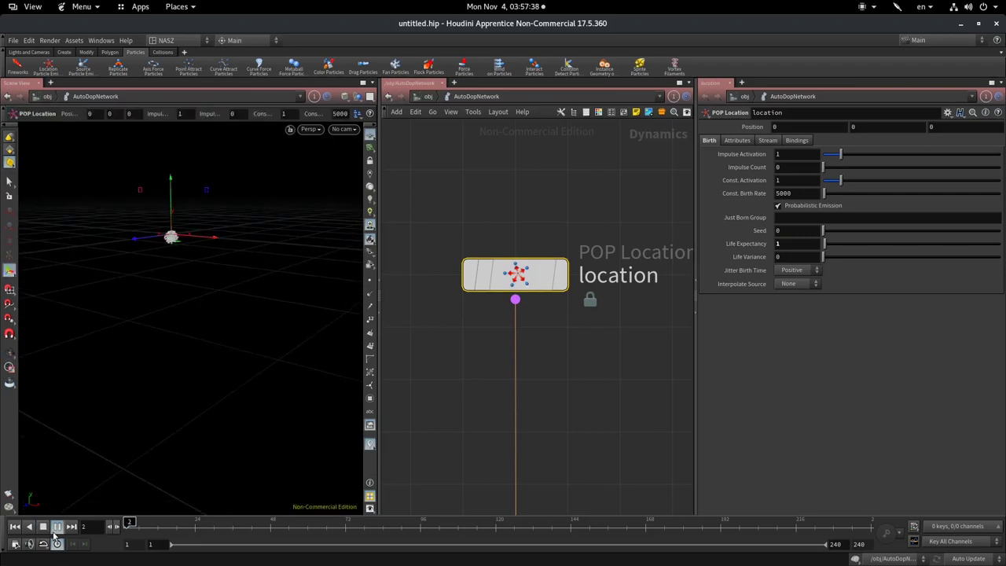
click(45, 531)
key(Escape)
mouse_move(310, 359)
mouse_down()
mouse_move(263, 377)
mouse_move(247, 364)
mouse_move(256, 226)
mouse_up()
key(Return)
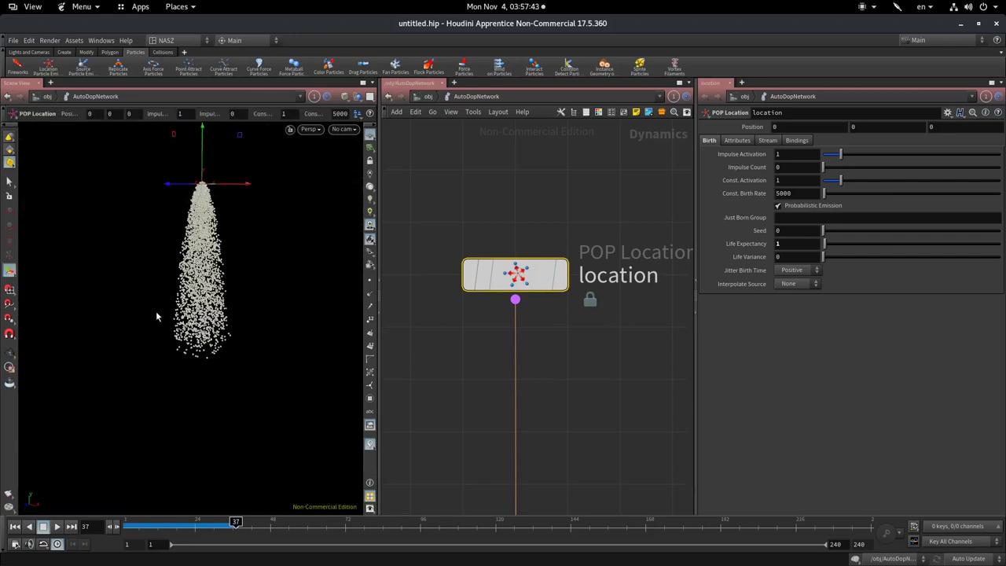
- Scrub and replay the simulation, ending around frame 44 with a short falling plume
drag(213, 540, 195, 532)
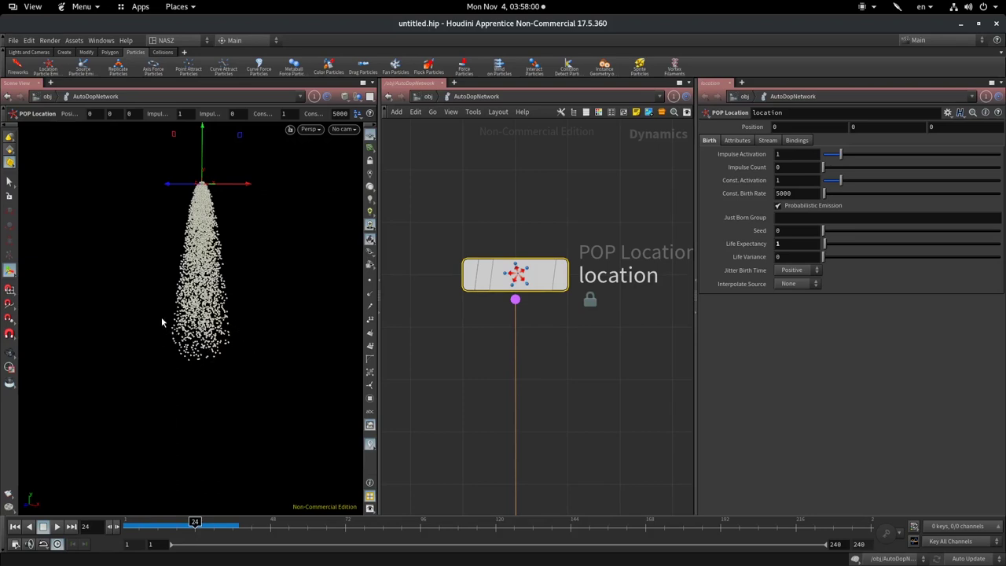
drag(194, 522, 99, 528)
key(Up)
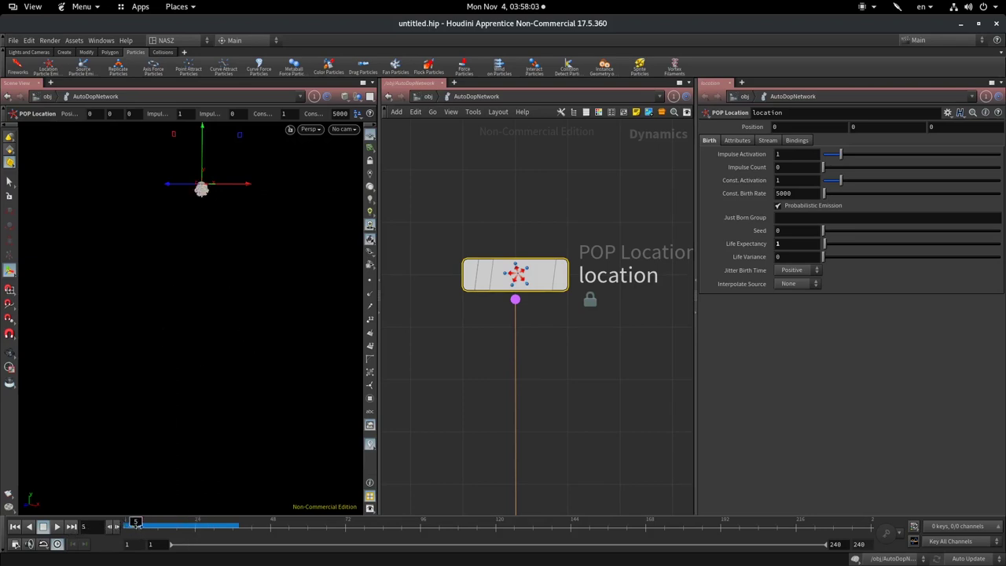
click(195, 521)
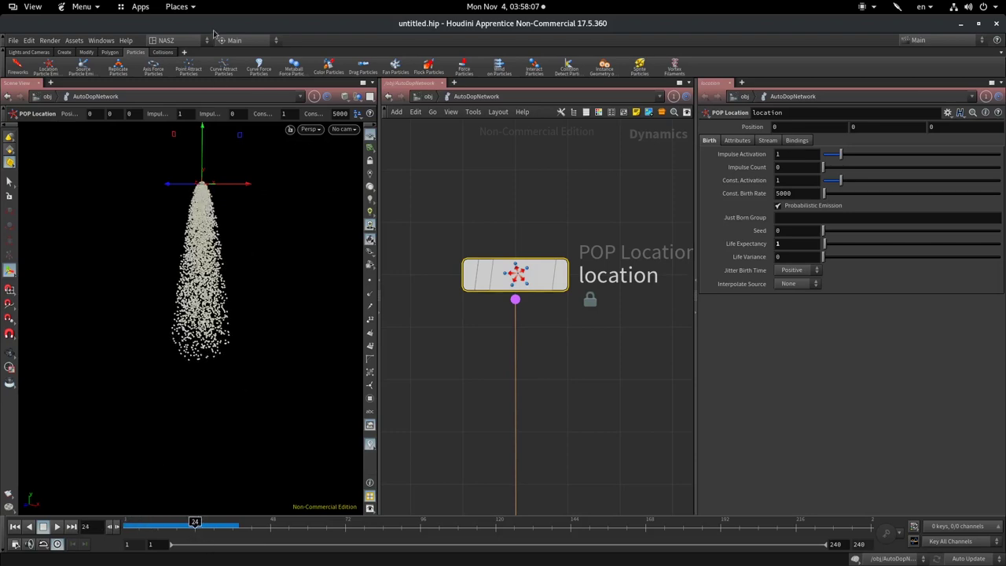
drag(195, 521, 198, 522)
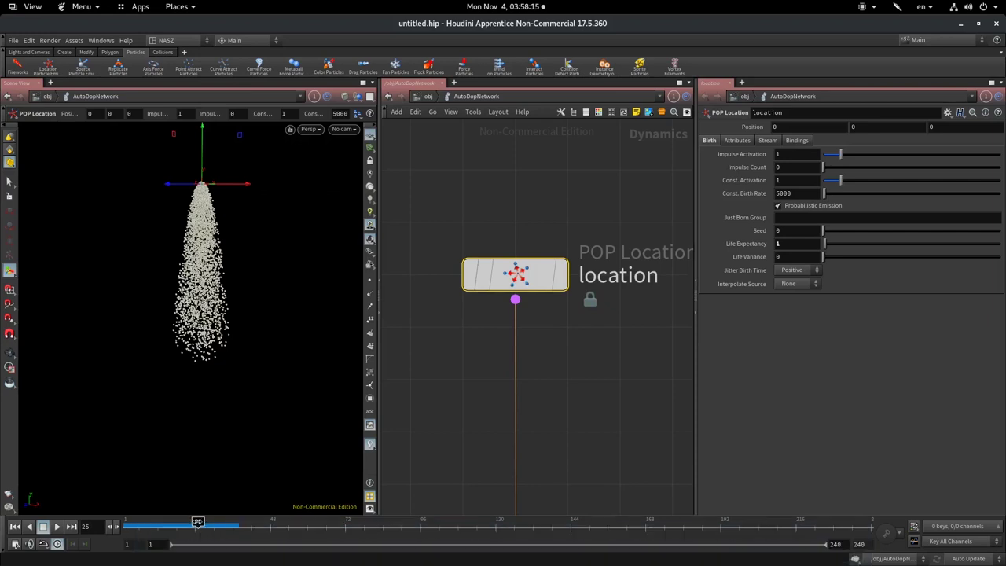
mouse_move(199, 522)
mouse_down()
mouse_move(245, 522)
mouse_move(210, 522)
mouse_up()
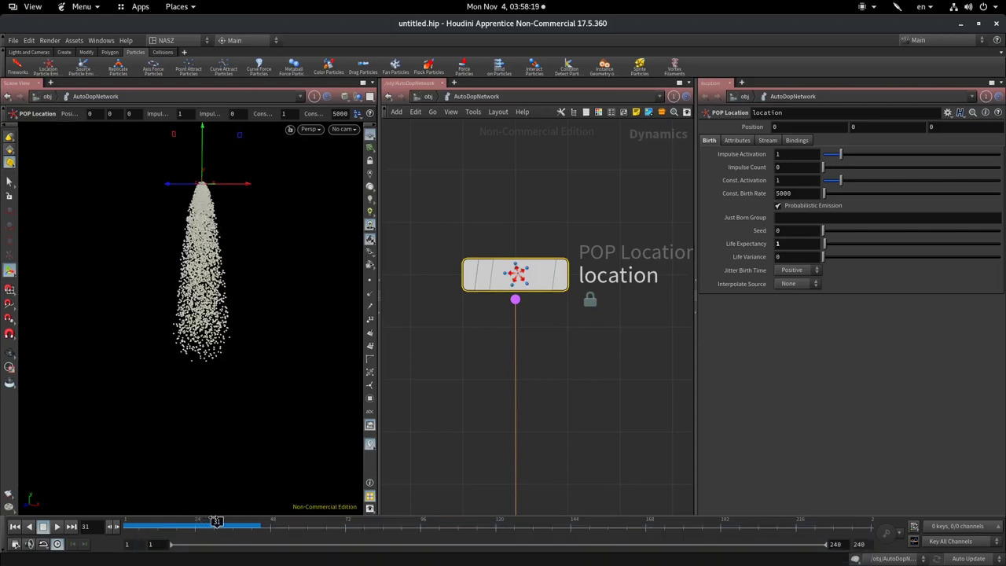
mouse_move(211, 522)
mouse_down()
mouse_move(245, 522)
mouse_move(139, 522)
mouse_move(340, 522)
mouse_move(130, 522)
mouse_up()
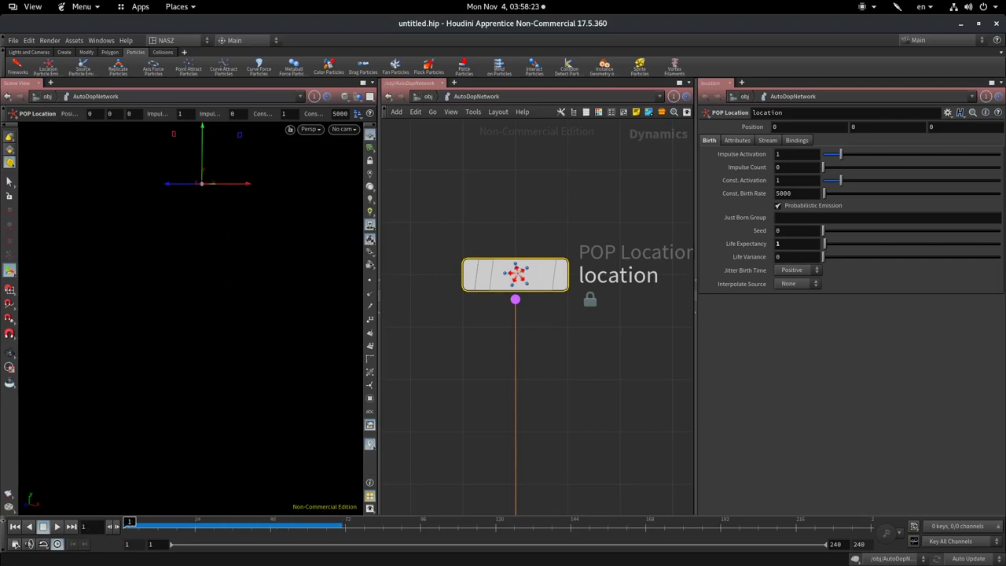
key(Up)
mouse_move(250, 524)
mouse_down()
mouse_move(285, 525)
mouse_move(252, 524)
mouse_up()
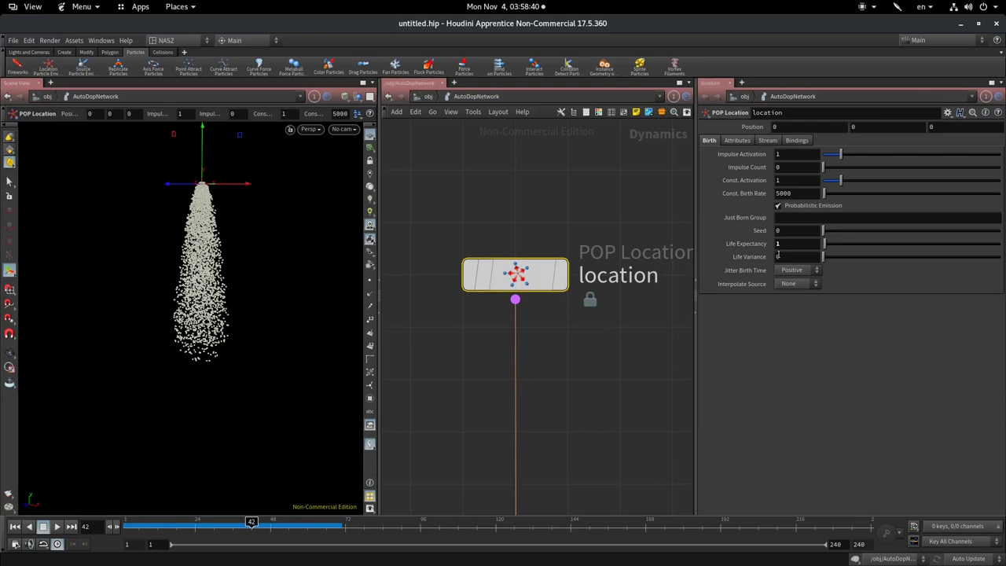
- Set Life Variance to 1, then scrub the timeline and orbit to inspect the uneven plume
key(Return)
text(1)
key(Return)
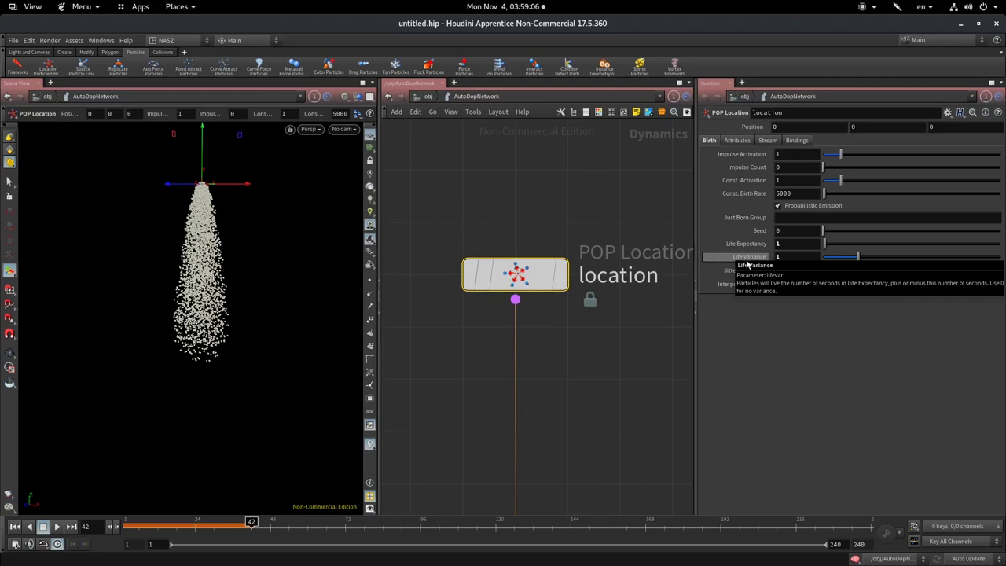
mouse_move(252, 522)
mouse_down()
mouse_move(114, 522)
mouse_move(269, 491)
mouse_move(234, 29)
mouse_up()
key(Escape)
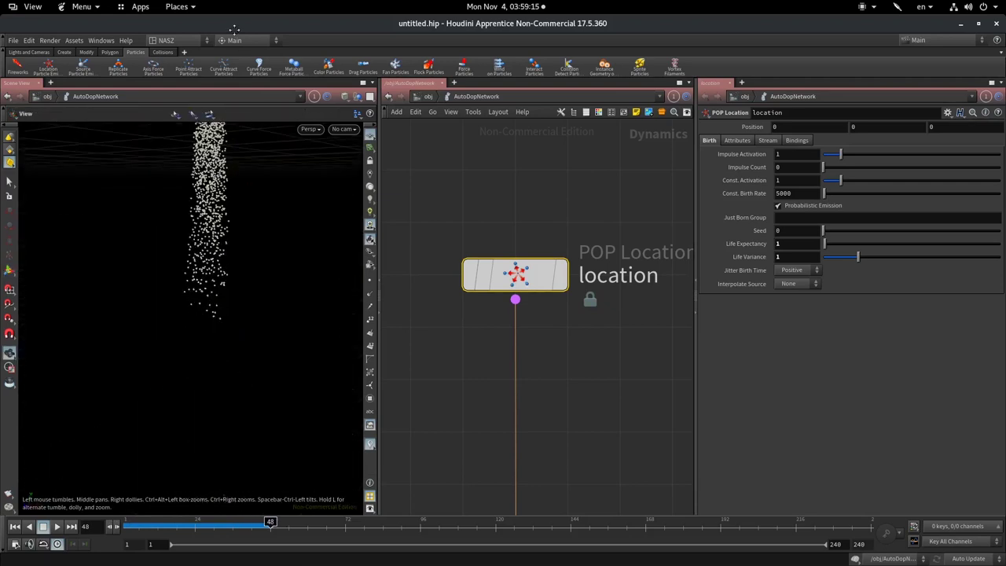
mouse_move(270, 521)
mouse_down()
mouse_move(302, 525)
mouse_move(179, 521)
mouse_move(270, 522)
mouse_up()
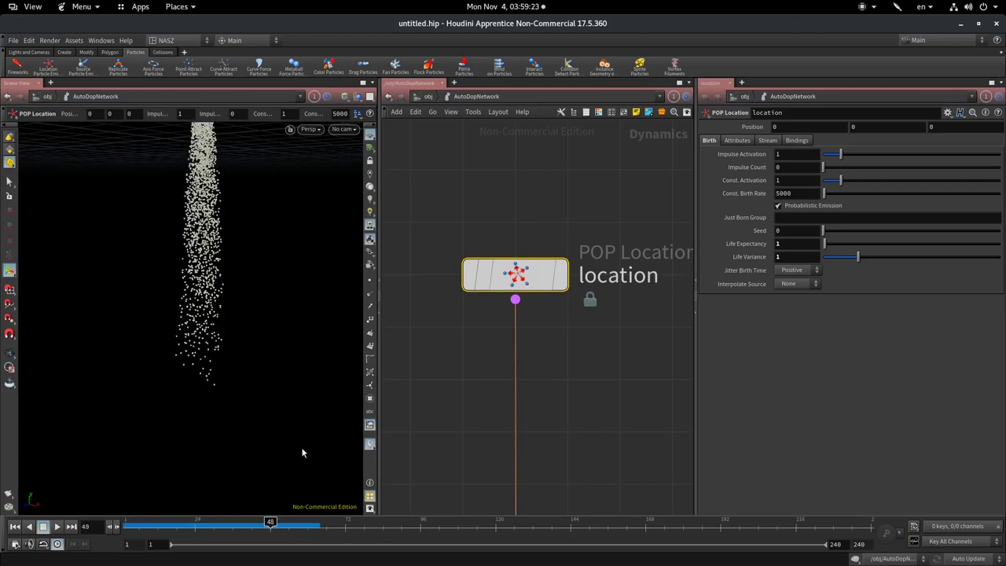
click(793, 256)
key(Return)
key(Return)
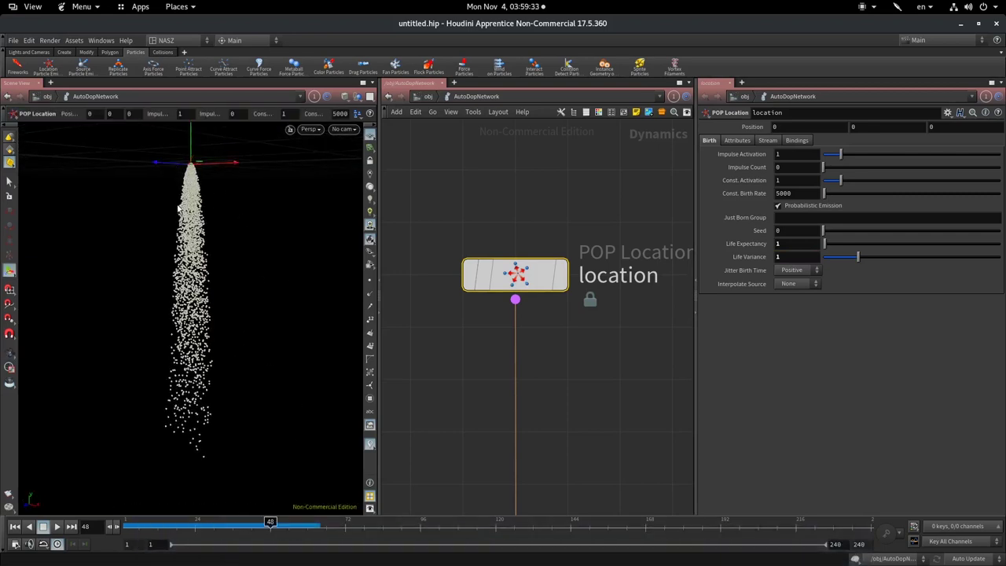
key(Escape)
drag(189, 185, 189, 170)
key(Return)
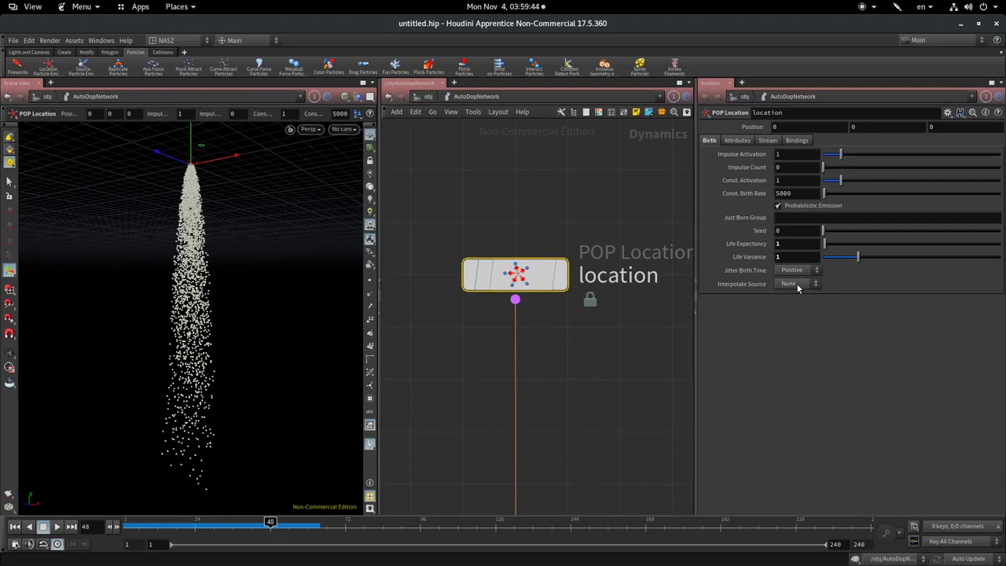
- Keep Interpolate Source at None and Jitter Birth Time at Positive, then view the emitter's Attributes
click(796, 284)
click(851, 291)
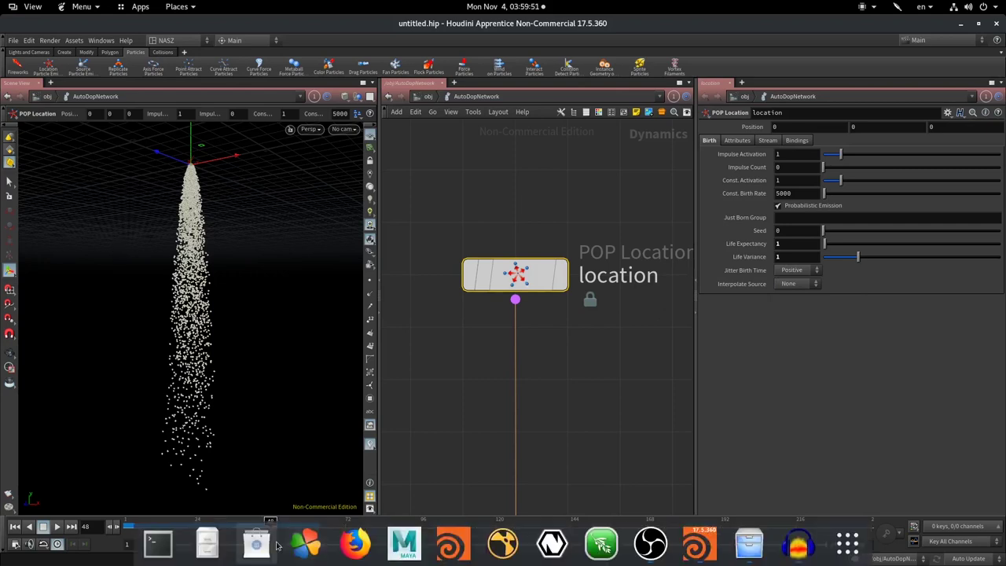
mouse_move(269, 523)
mouse_down()
mouse_move(323, 523)
mouse_move(130, 523)
mouse_move(323, 523)
mouse_move(314, 523)
mouse_up()
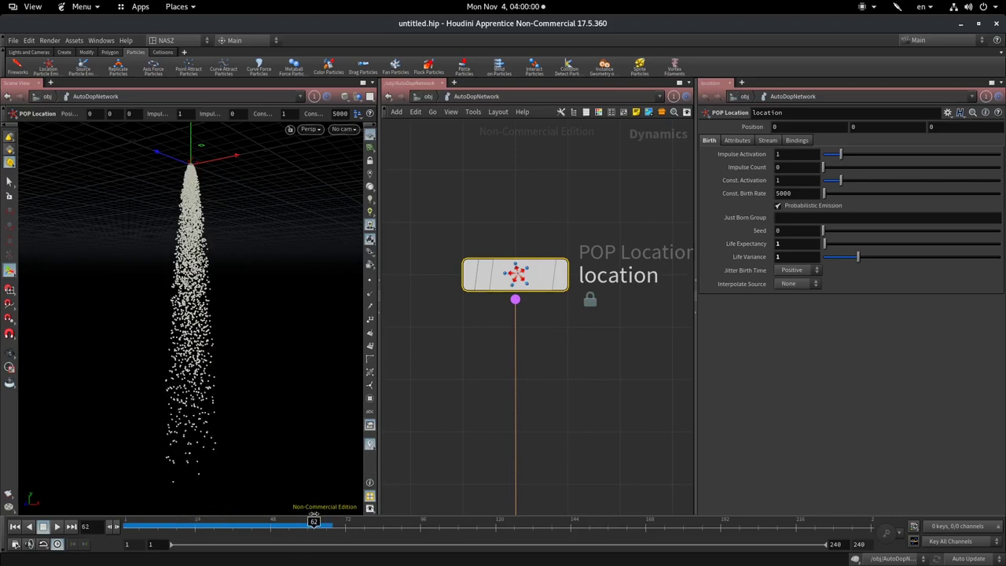
click(785, 274)
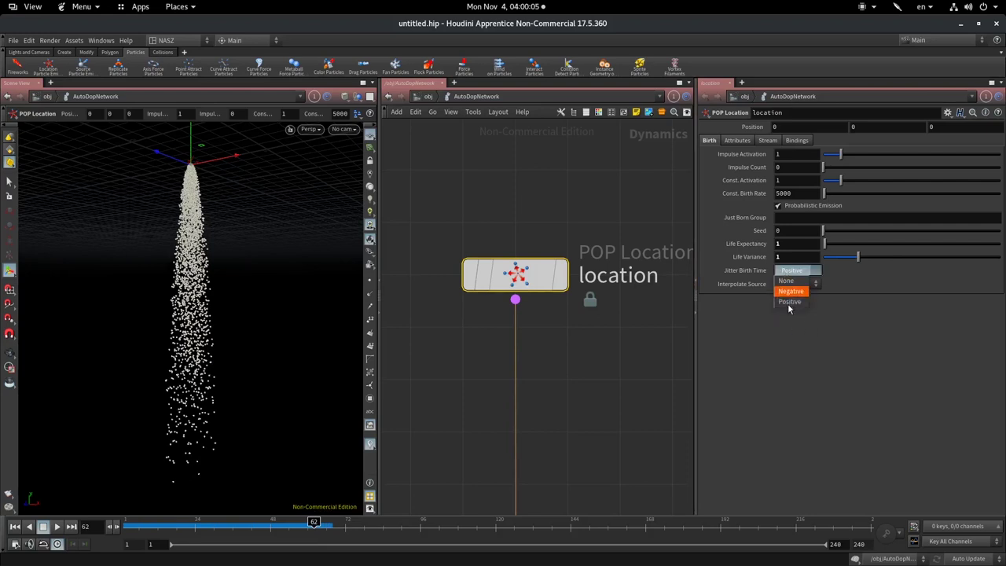
click(789, 305)
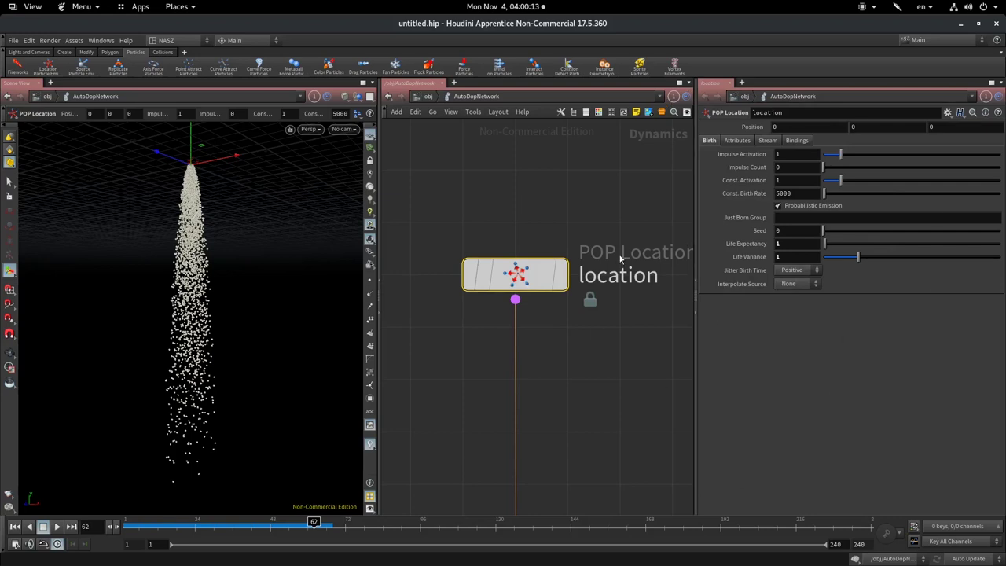
click(746, 142)
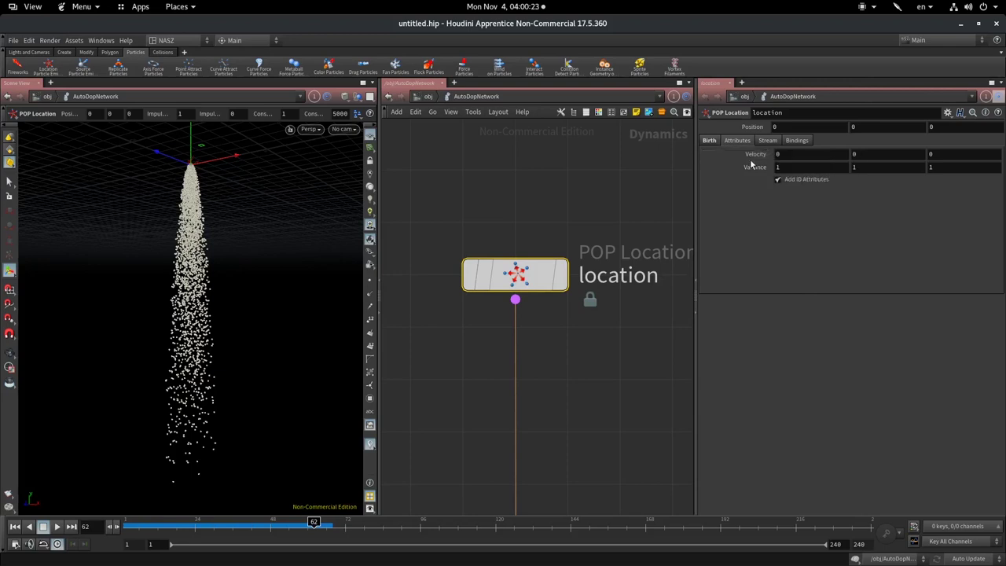
- Rewind to frame 1, frame the dynamics network, and bypass the gravity1 node
key(ctrl+Up)
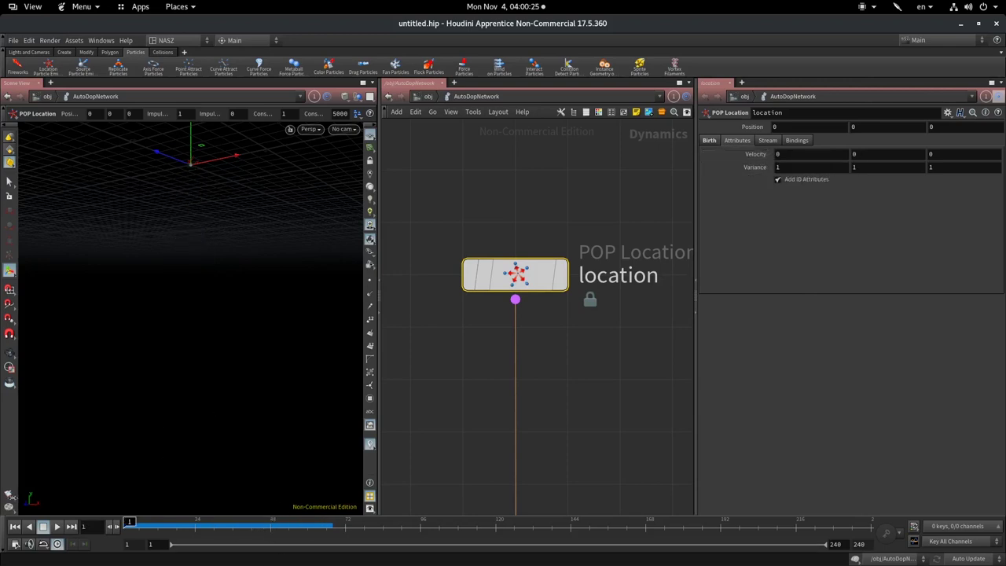
scroll(543, 405, down, 5)
key(h)
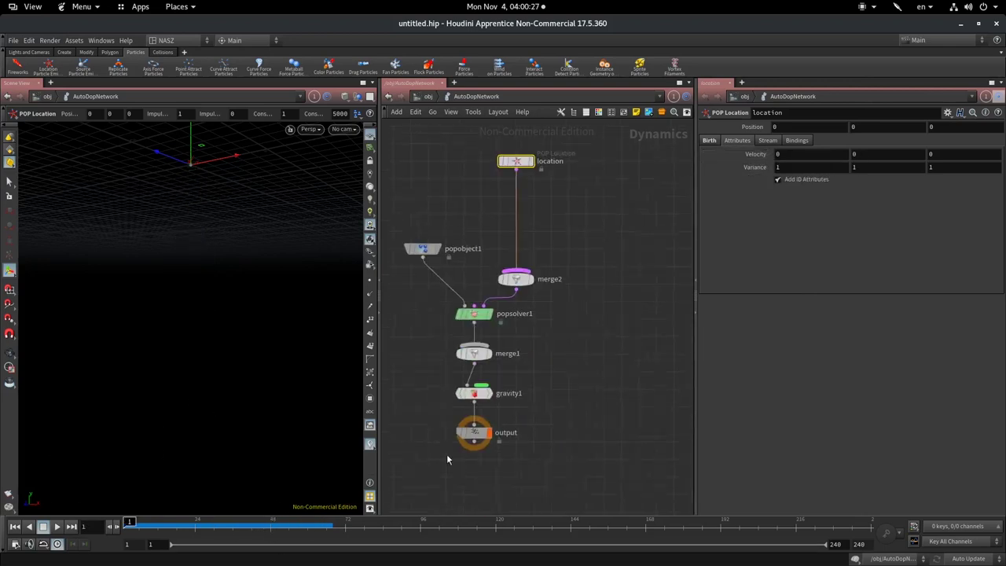
scroll(447, 454, up, 5)
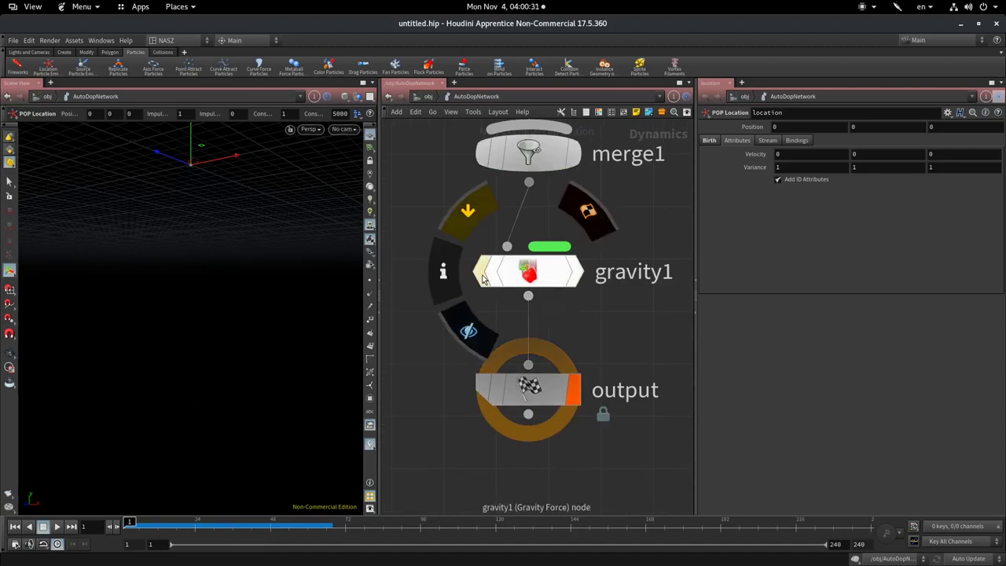
click(483, 279)
key(Escape)
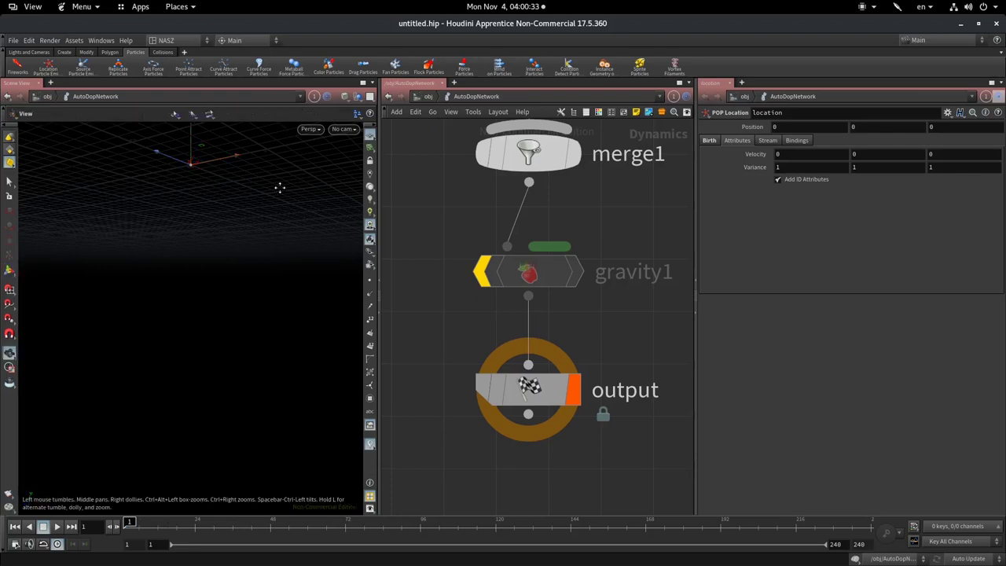
mouse_move(278, 189)
mouse_down()
mouse_move(272, 339)
mouse_move(299, 312)
mouse_move(294, 328)
mouse_up()
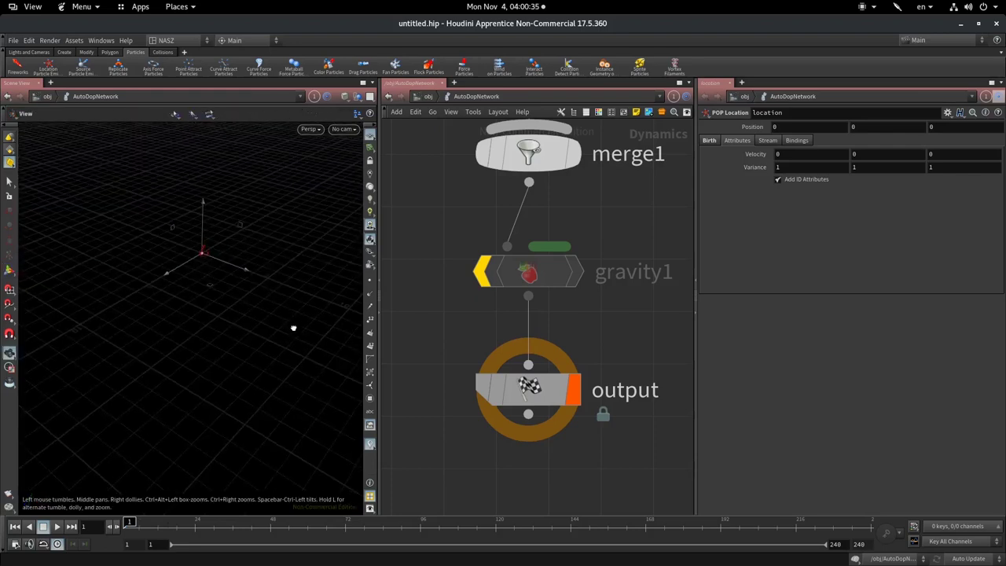
key(Return)
click(57, 526)
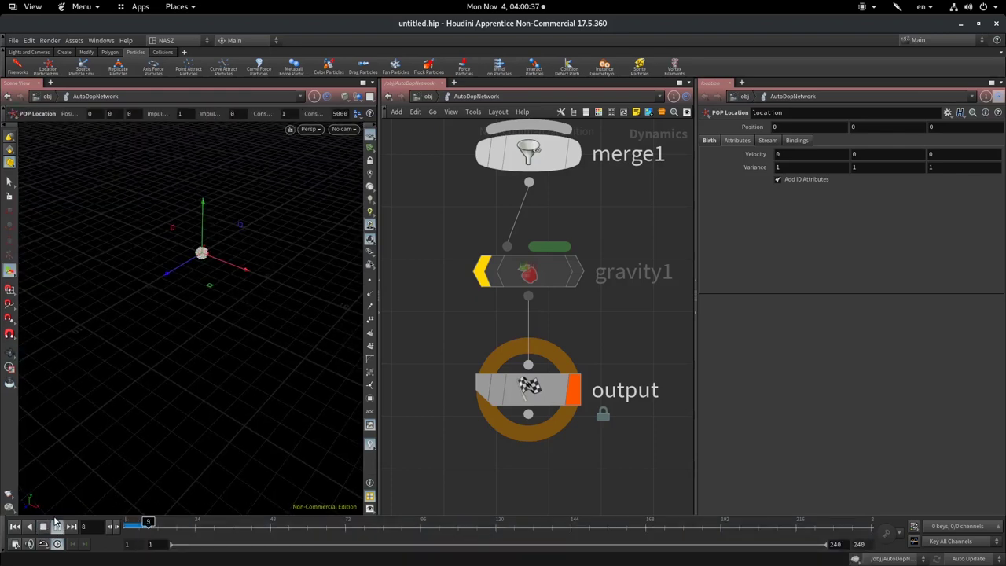
click(43, 526)
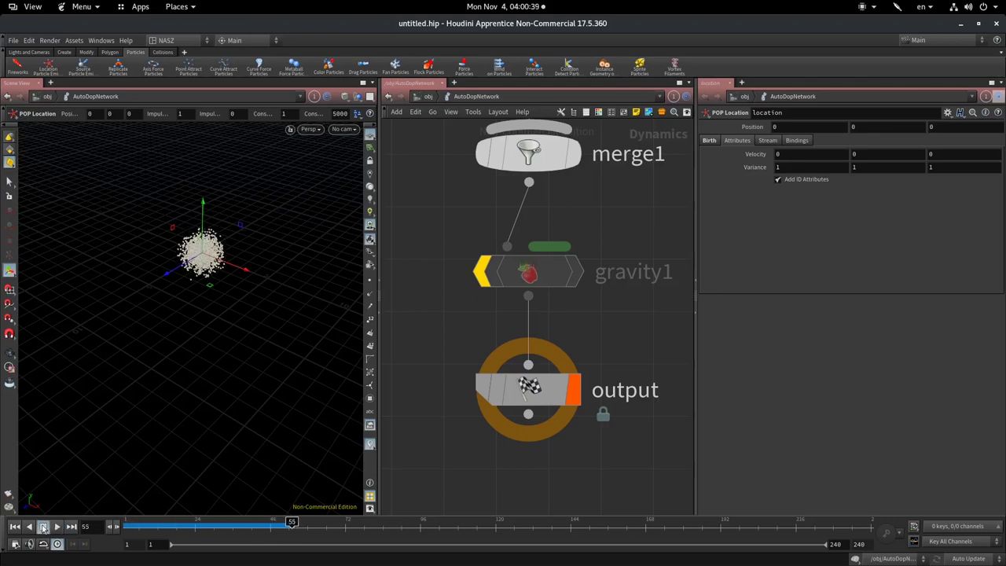
key(Escape)
mouse_move(197, 299)
mouse_down()
mouse_move(220, 238)
mouse_move(236, 298)
mouse_up()
scroll(220, 237, up, 3)
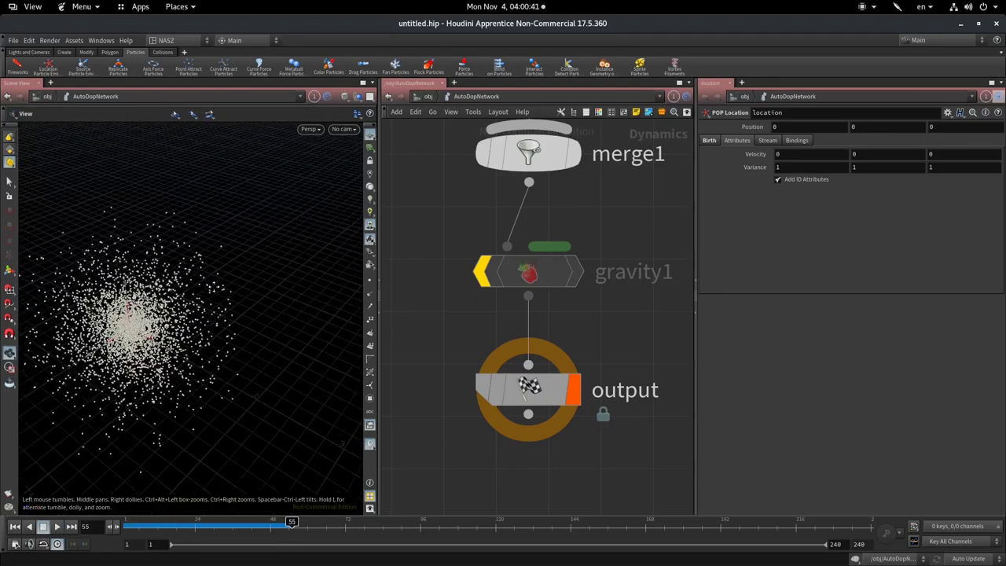
key(Return)
drag(252, 525, 129, 525)
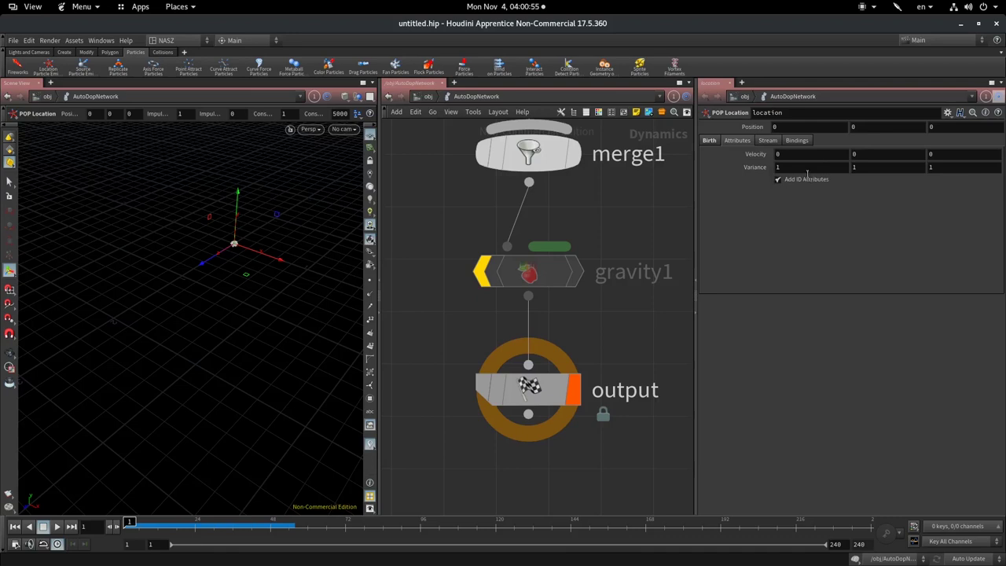
- Enter 0 for the emitter's velocity Variance X, Y and Z values
double_click(804, 162)
text(0)
key(Tab)
text(0)
key(Tab)
text(0)
key(Return)
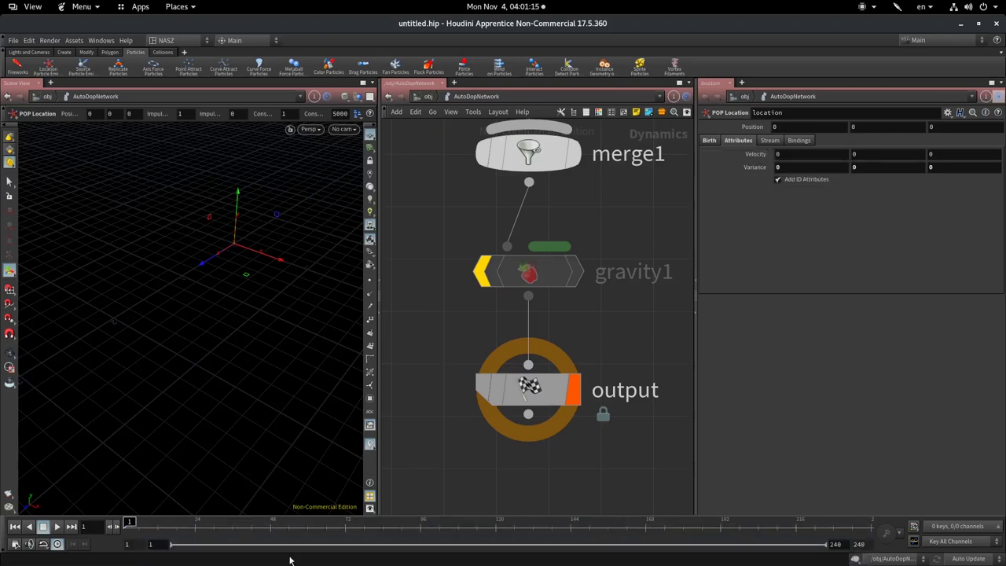
mouse_move(528, 272)
scroll(637, 237, down, 5)
scroll(401, 183, up, 5)
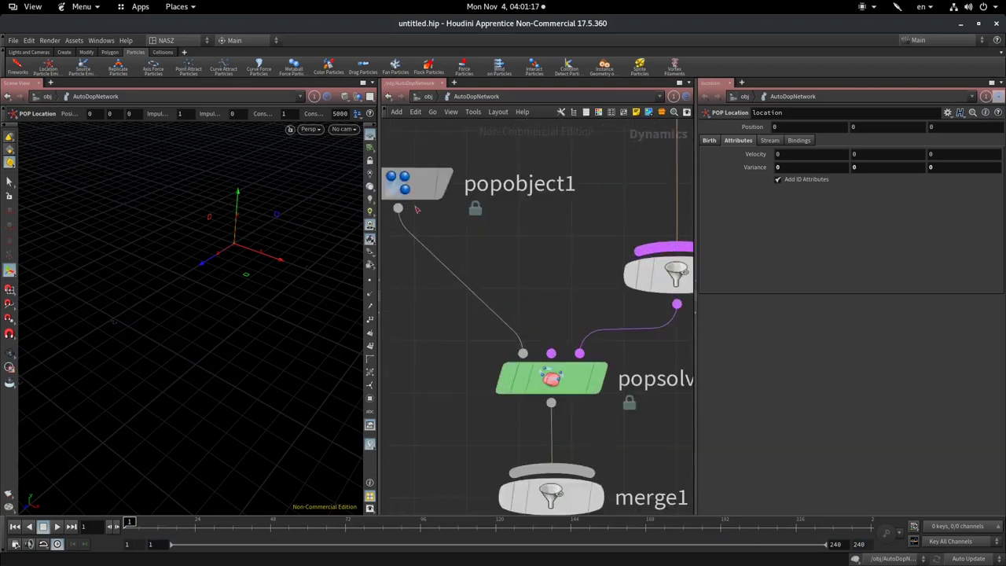
middle_drag(401, 183, 495, 158)
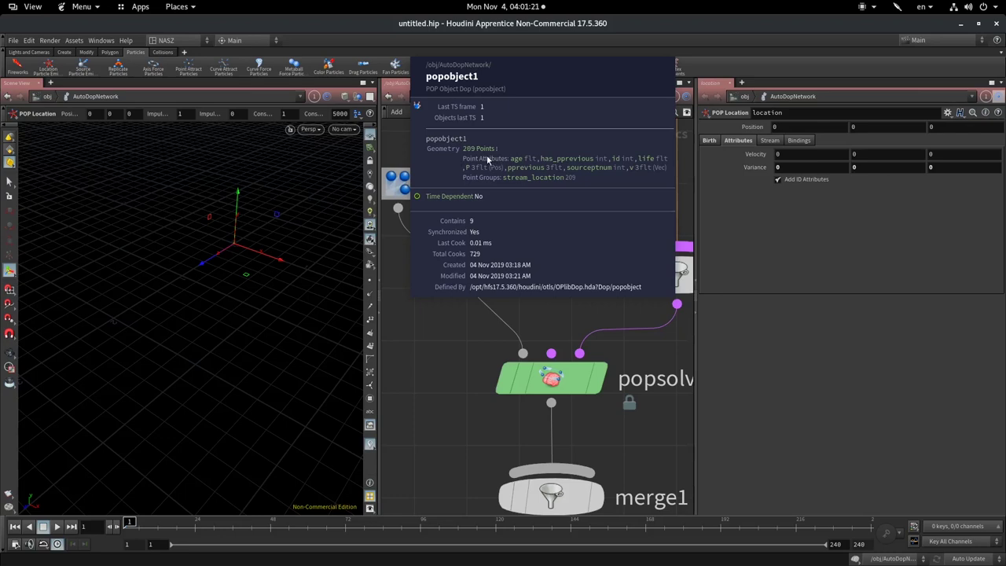
click(707, 141)
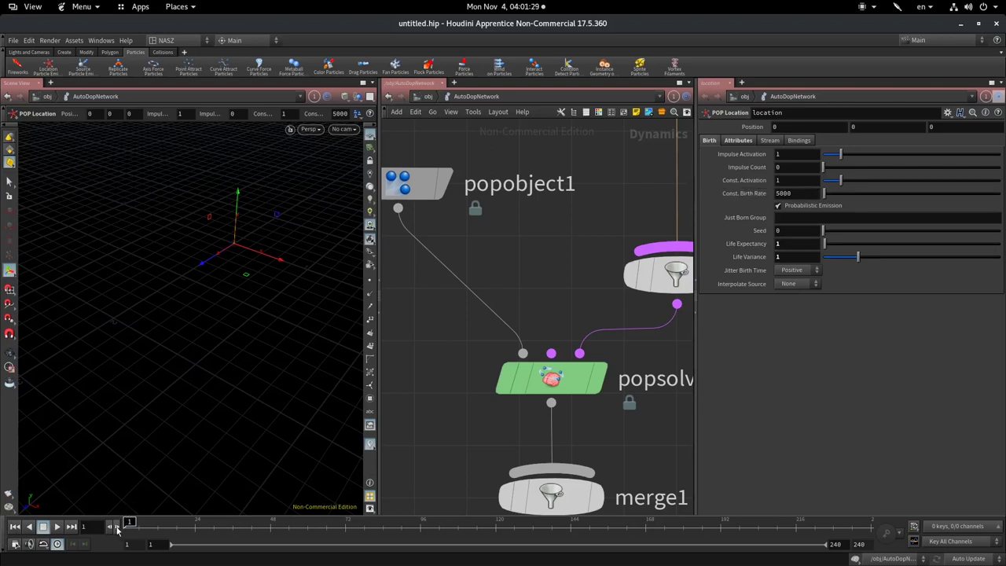
drag(129, 520, 212, 517)
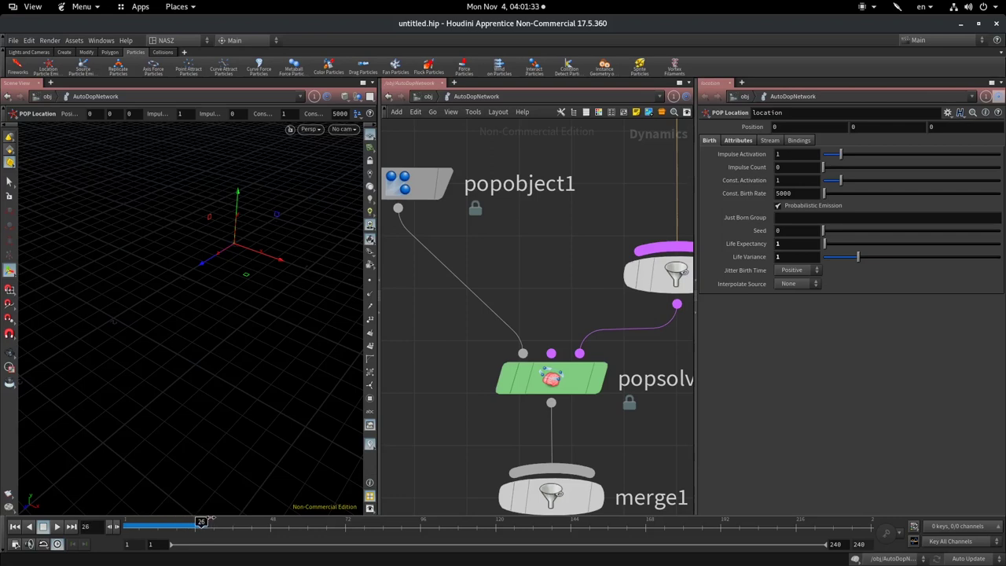
mouse_move(212, 518)
mouse_down()
mouse_move(185, 501)
mouse_move(208, 499)
mouse_up()
click(752, 141)
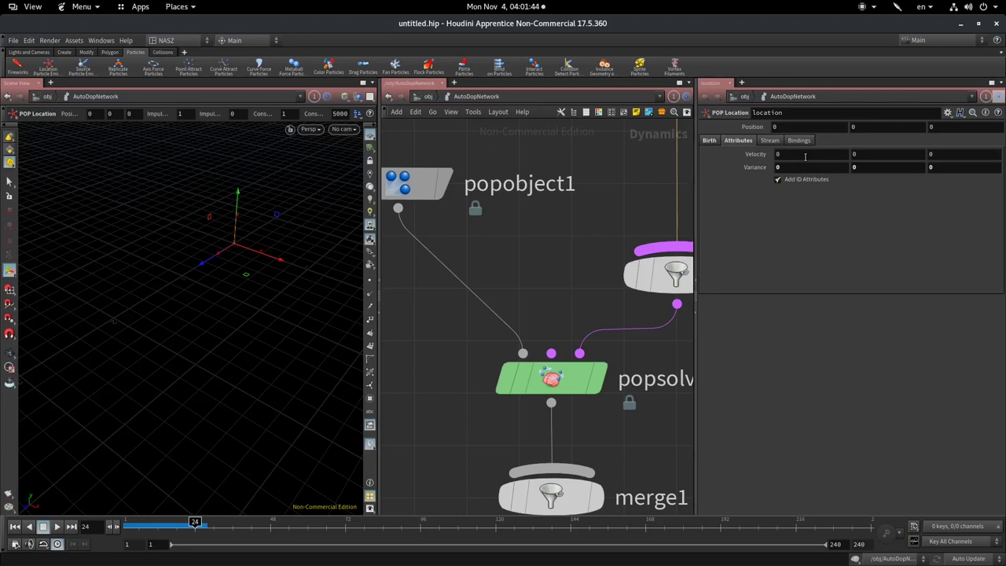
- Set Velocity X to 1, replay the simulation to about frame 44, and orbit to check direction
click(805, 156)
text(1)
key(Return)
click(128, 525)
click(63, 528)
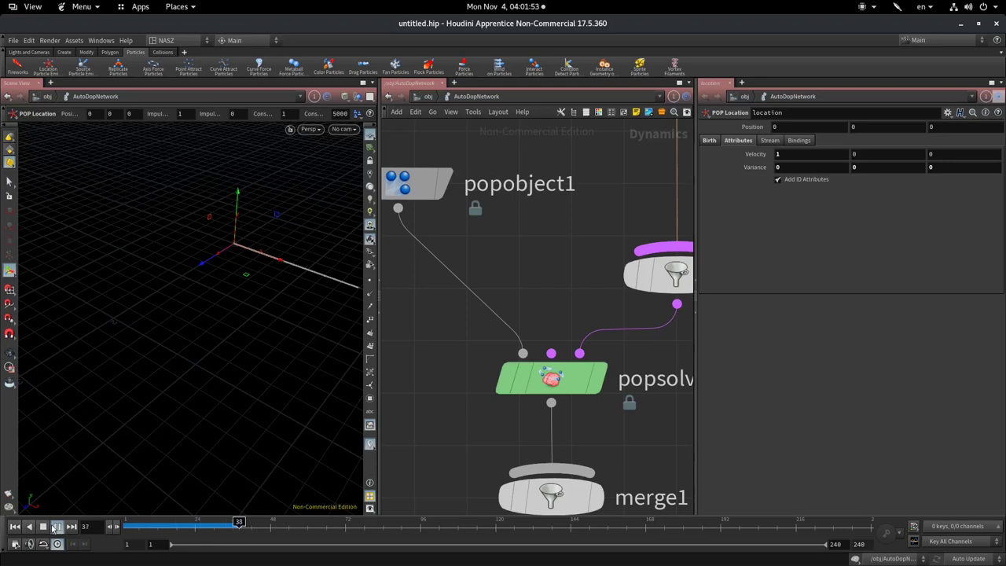
click(44, 527)
key(Escape)
mouse_move(315, 332)
mouse_down()
mouse_move(115, 270)
mouse_move(211, 170)
mouse_move(188, 222)
mouse_move(157, 225)
mouse_move(202, 270)
mouse_move(233, 264)
mouse_move(231, 207)
mouse_move(244, 187)
mouse_move(220, 227)
mouse_up()
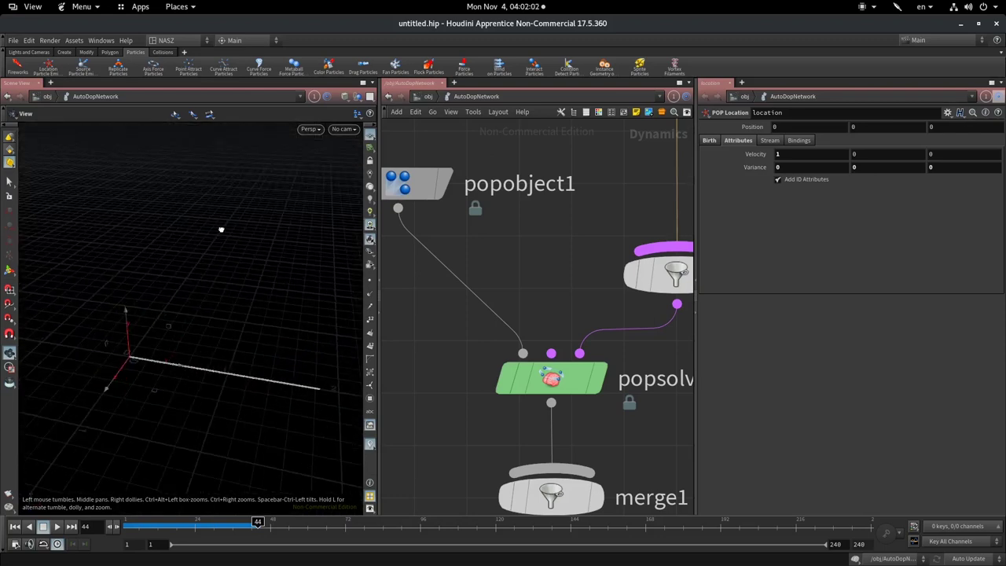
- Set Velocity Y to 1 and orbit and pan around the diagonal particle stream
click(897, 154)
text(1)
key(Return)
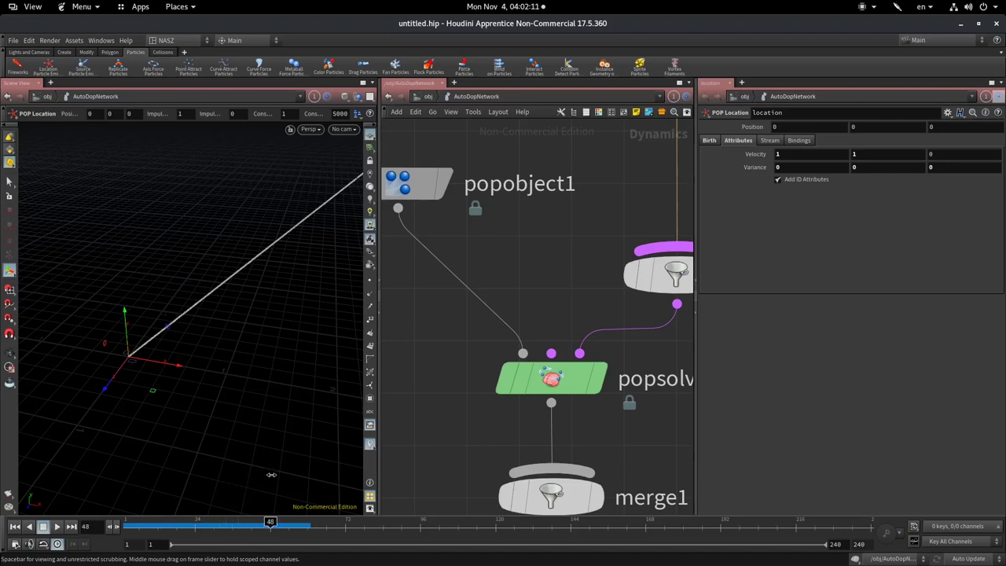
key(Escape)
mouse_move(249, 385)
mouse_down()
mouse_move(242, 359)
mouse_move(85, 350)
mouse_move(186, 343)
mouse_move(218, 382)
mouse_move(266, 275)
mouse_up()
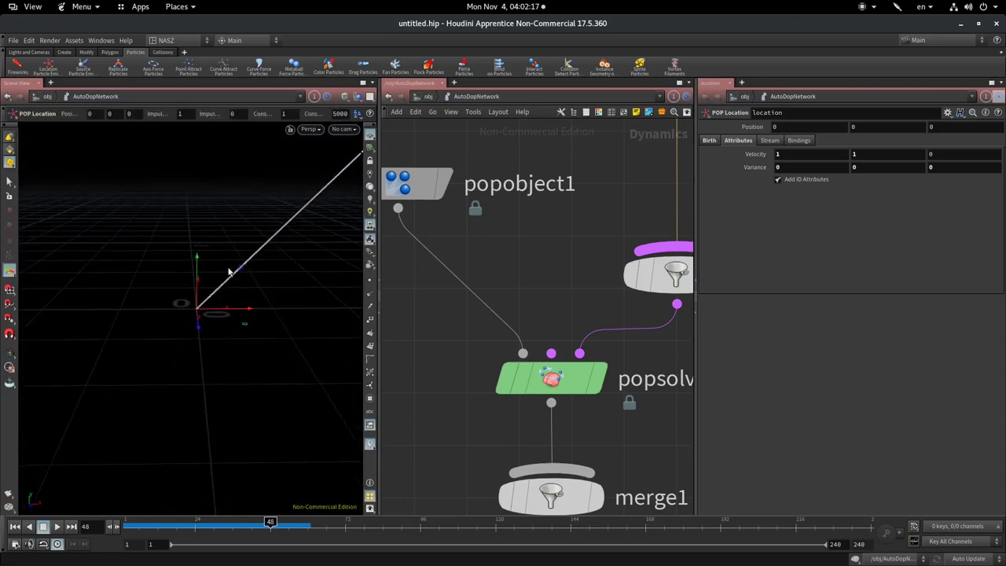
middle_drag(320, 245, 237, 334)
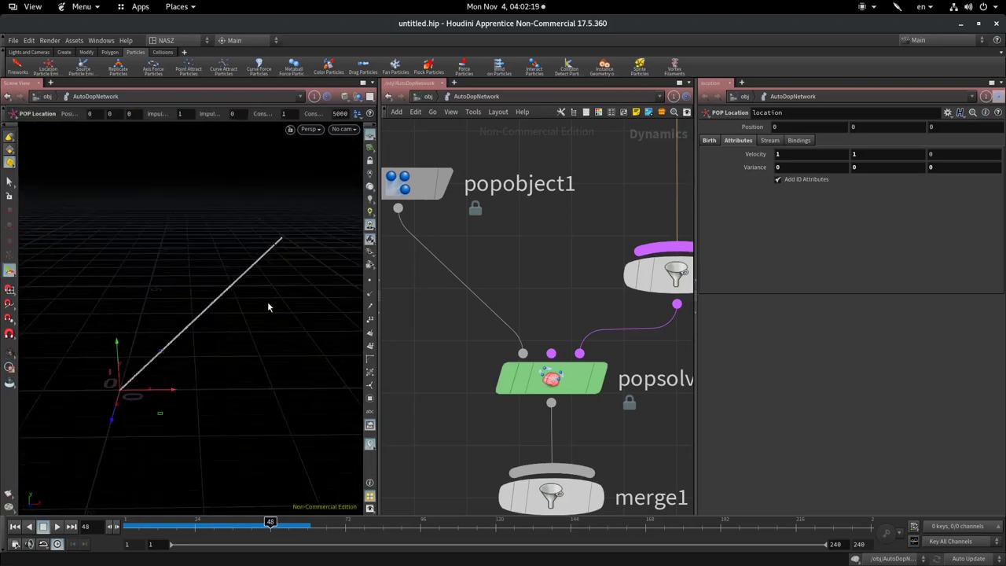
alt+drag(243, 342, 247, 355)
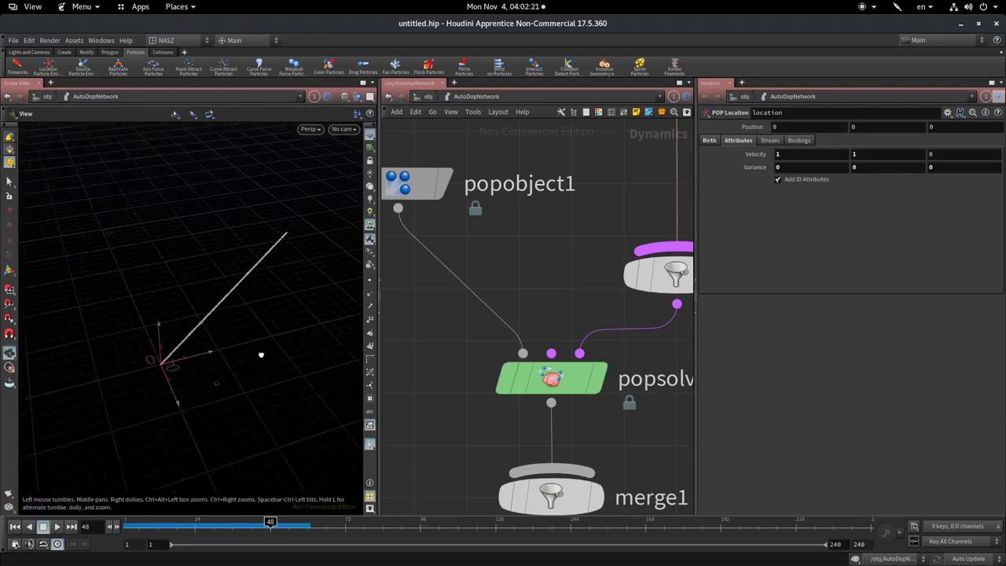
- Set velocity Variance to 1, 1, 1, replay from frame 1, and orbit around the particle cloud
click(798, 167)
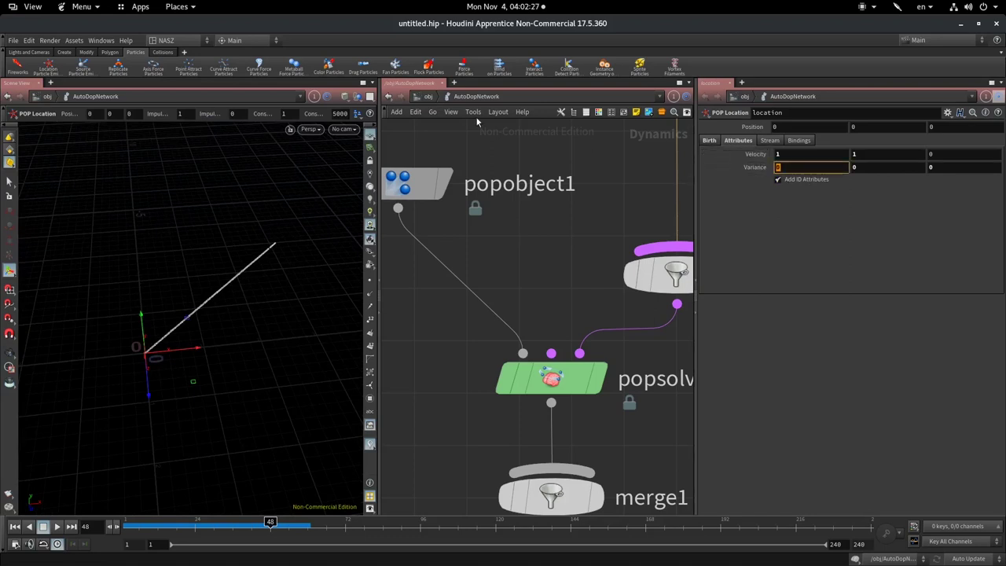
text(1)
key(Tab)
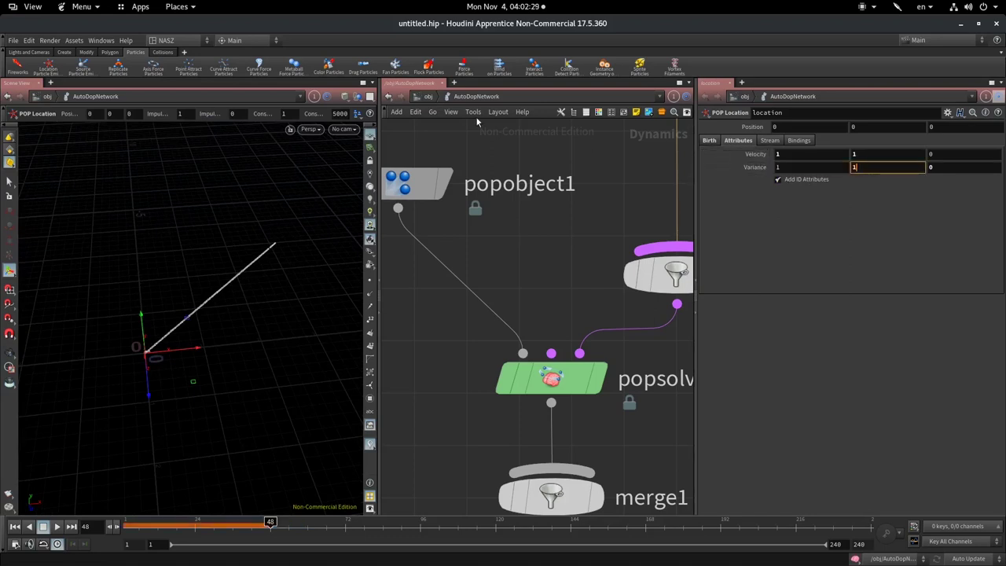
key(Tab)
text(1)
key(Return)
key(ctrl+Up)
key(Up)
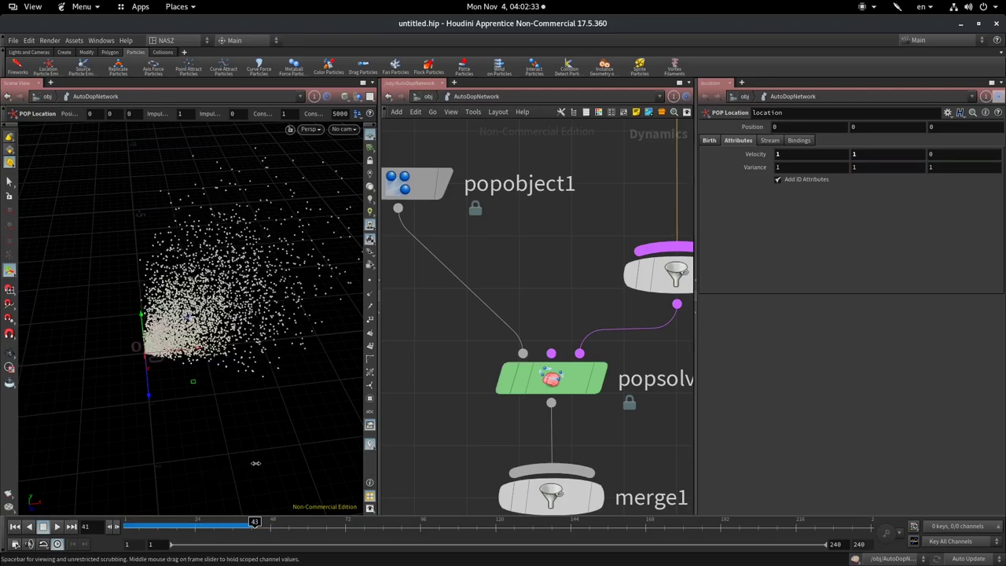
key(Escape)
mouse_move(231, 365)
mouse_down()
mouse_move(211, 315)
mouse_move(281, 348)
mouse_up()
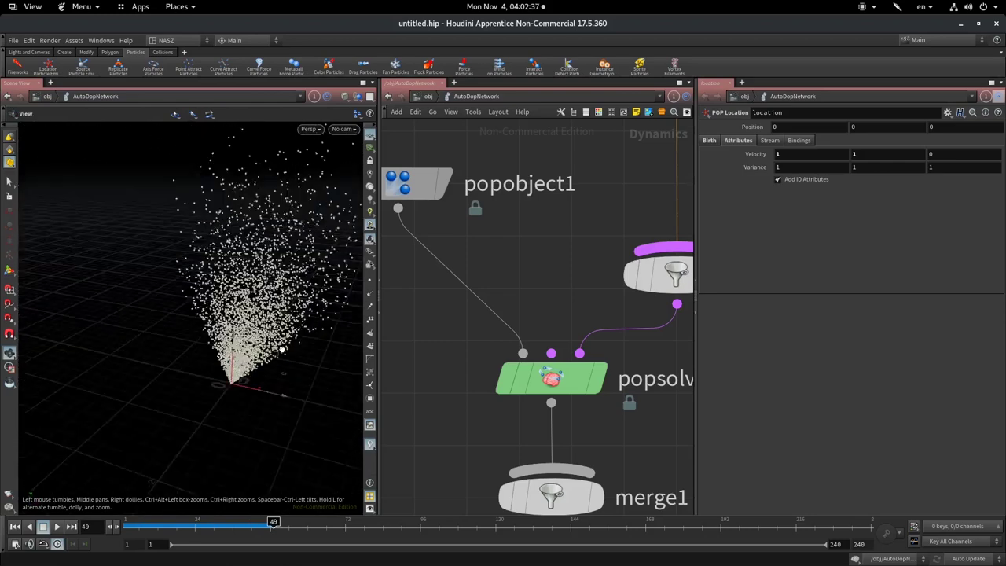
drag(282, 350, 235, 346)
- Select the Velocity X field and orbit further around the spreading particle cloud
key(Return)
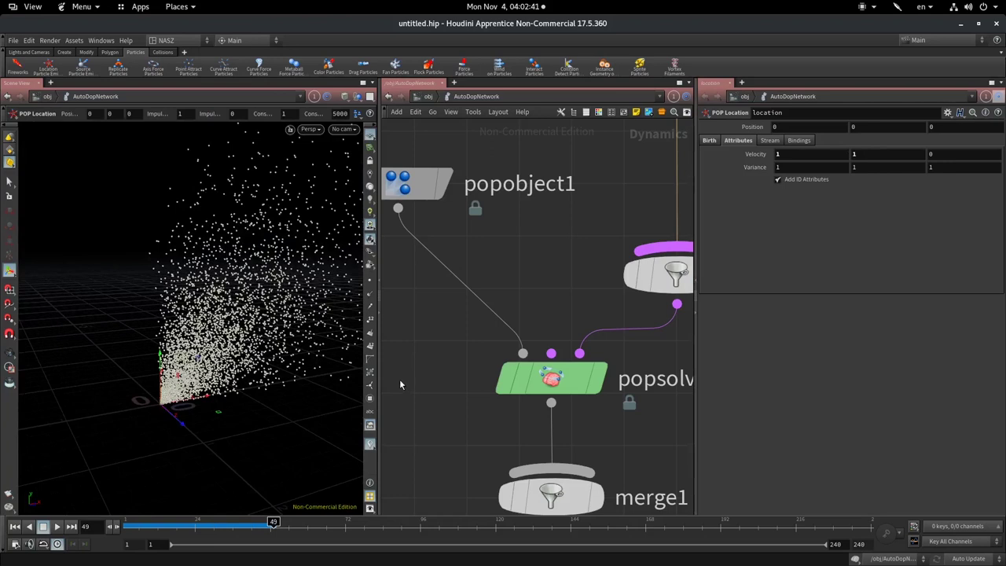
click(838, 155)
key(Escape)
drag(307, 373, 153, 410)
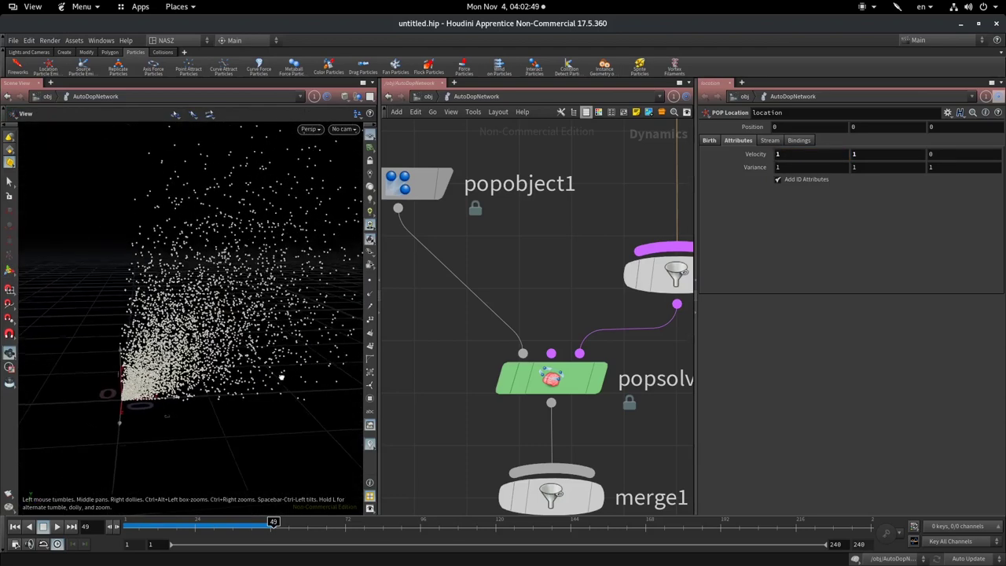
key(Return)
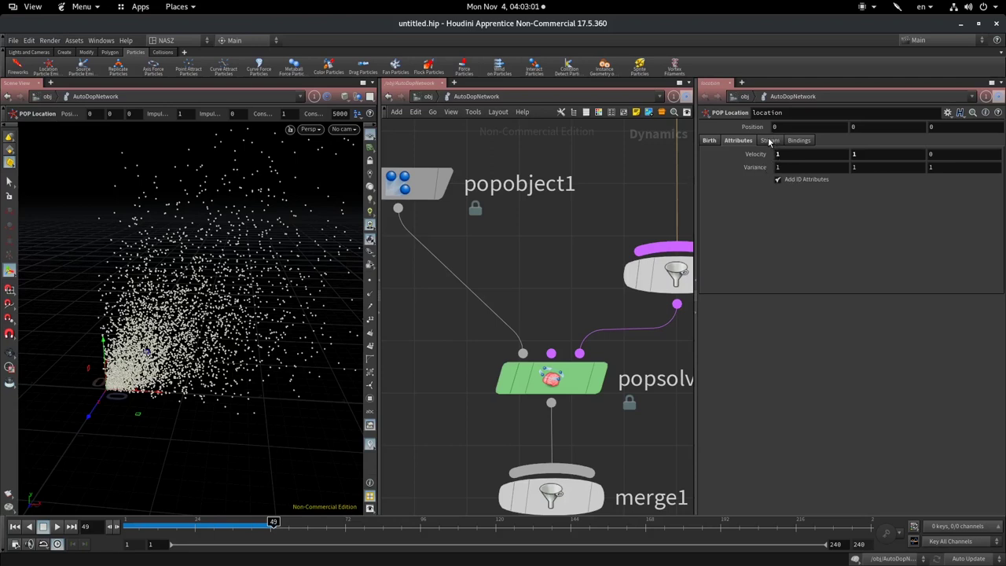
- Check the Stream and Bindings settings, scrub to about frame 35, then rewind to frame 1
click(770, 141)
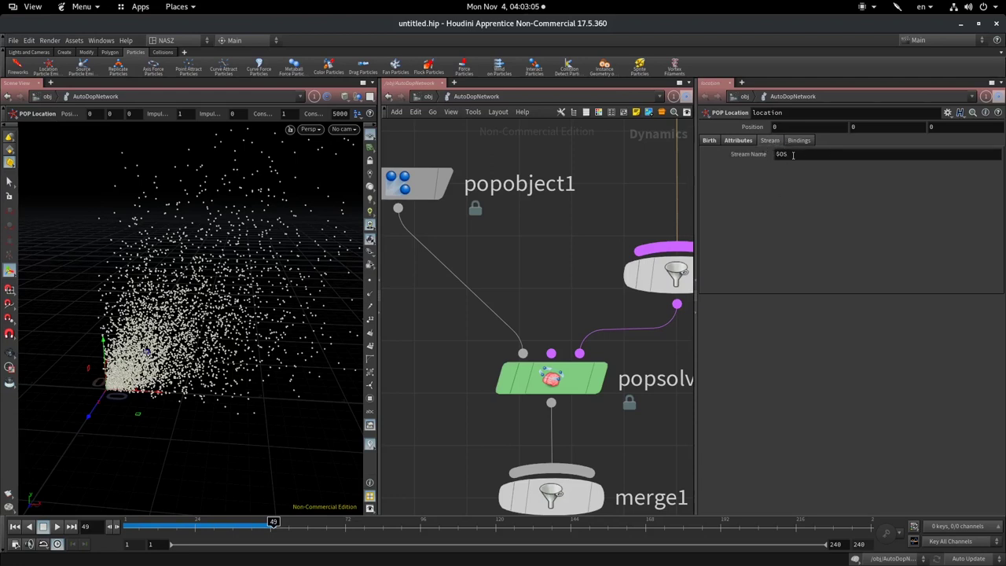
click(805, 144)
key(f)
key(f)
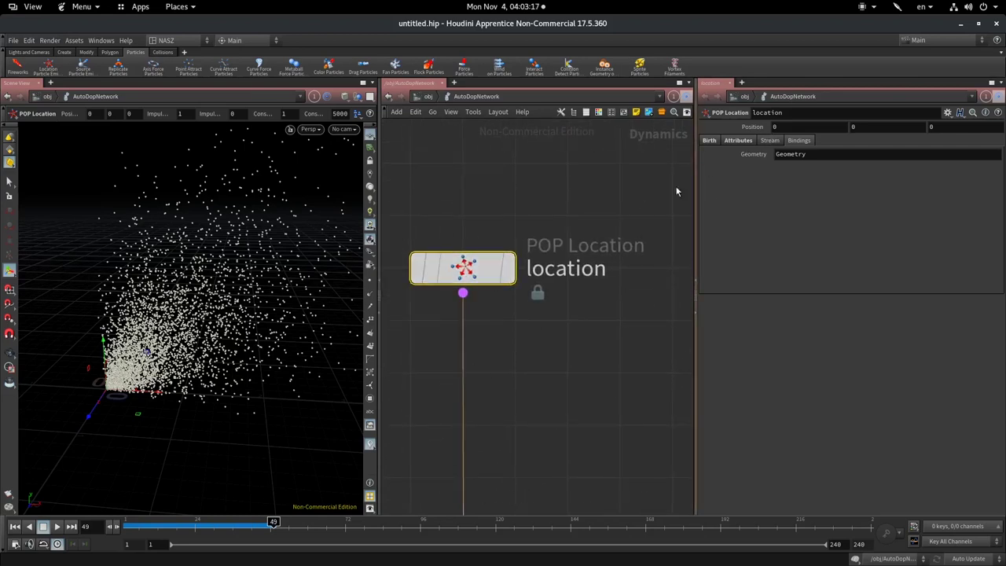
click(15, 526)
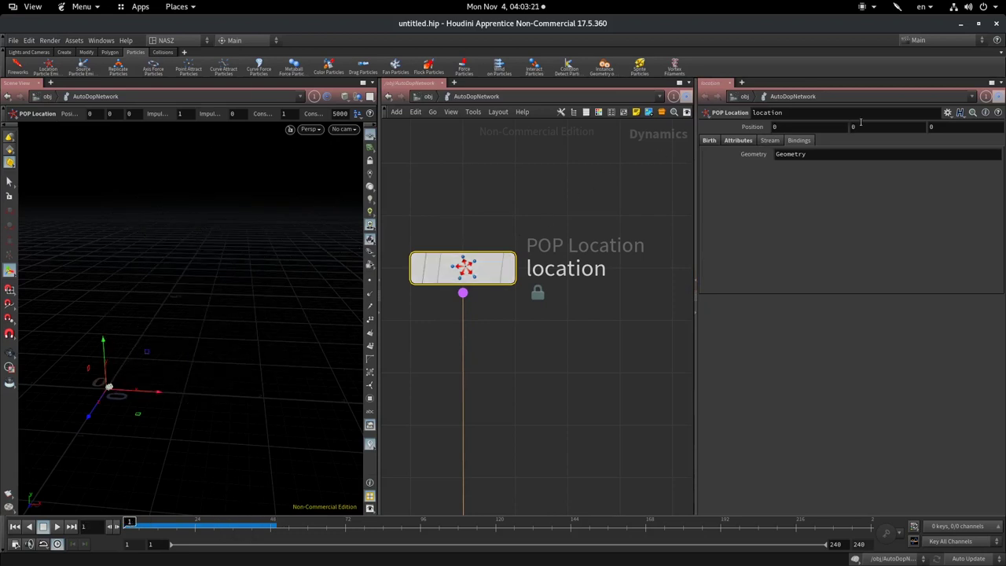
drag(144, 523, 242, 499)
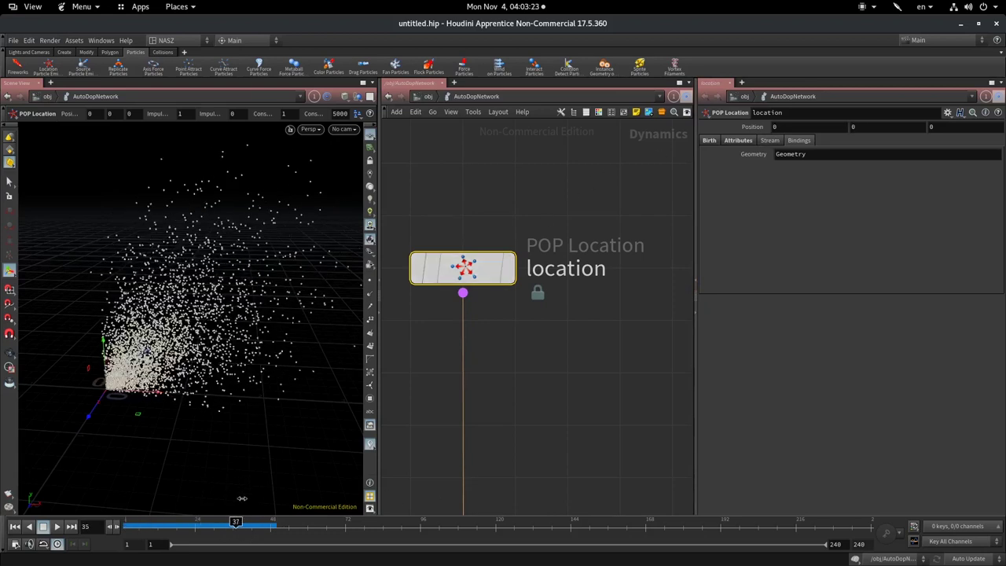
click(15, 526)
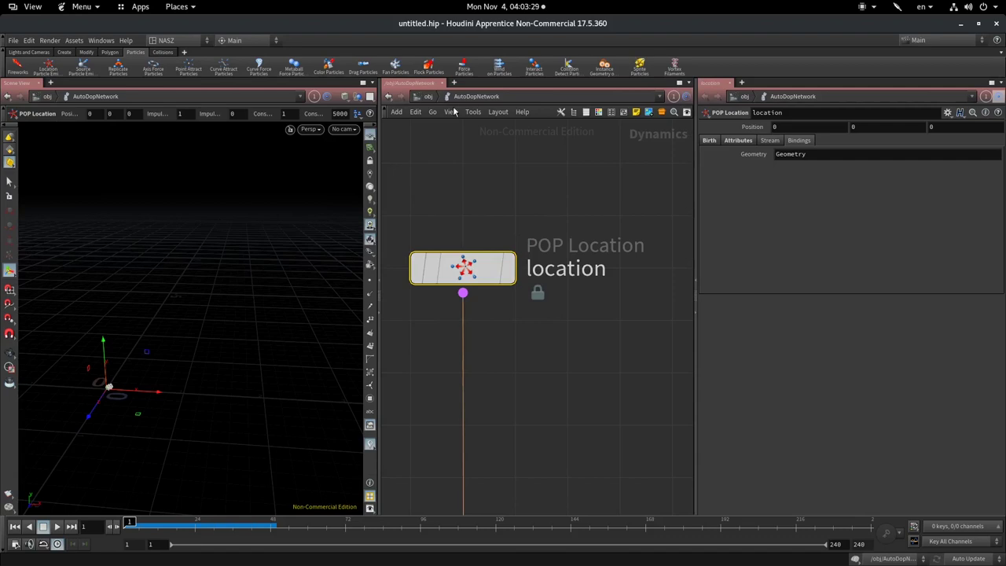
- At the object level, search 'pig' and place a Test Geometry: Pig Head node
click(428, 102)
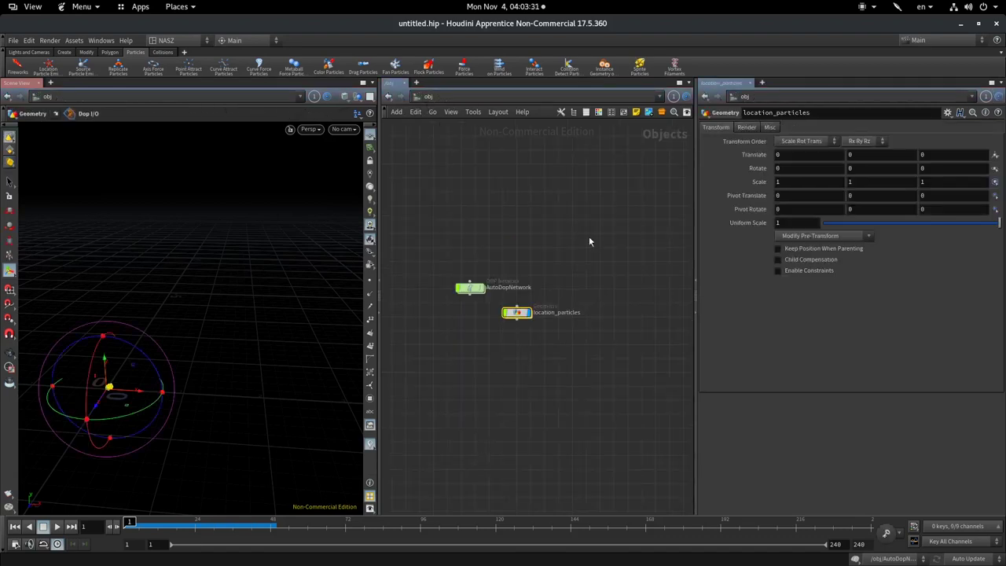
scroll(550, 234, up, 3)
scroll(492, 235, down, 1)
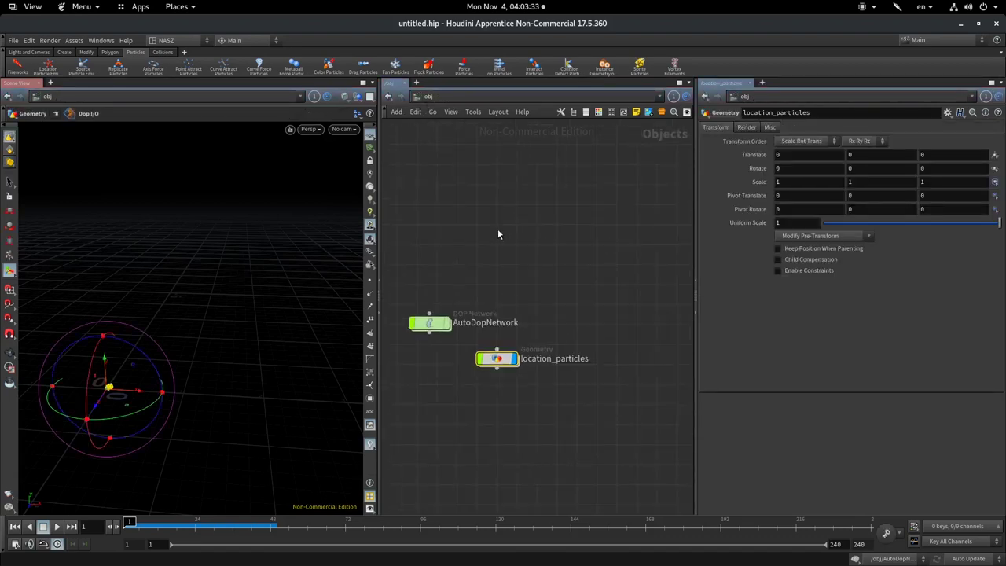
key(Tab)
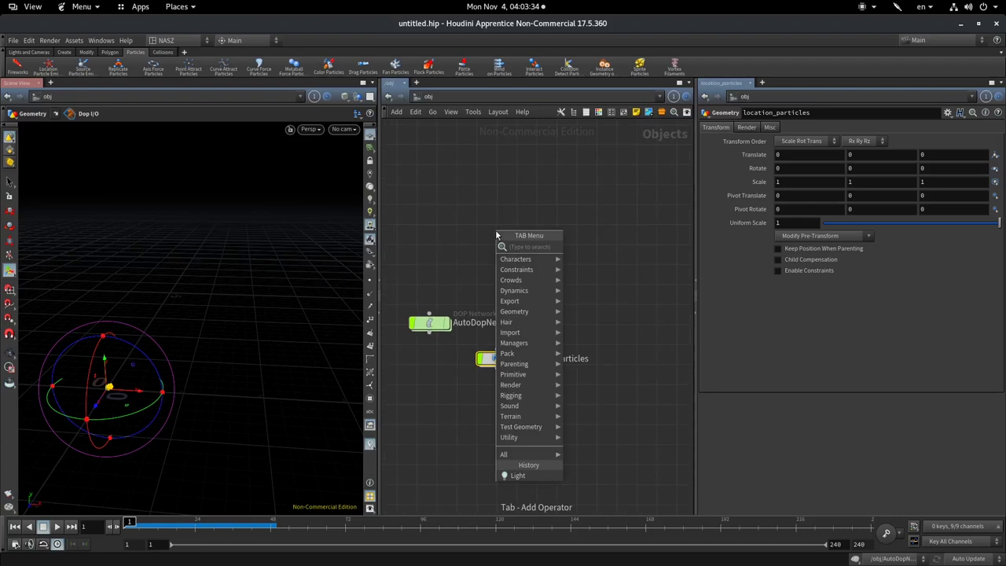
text(p)
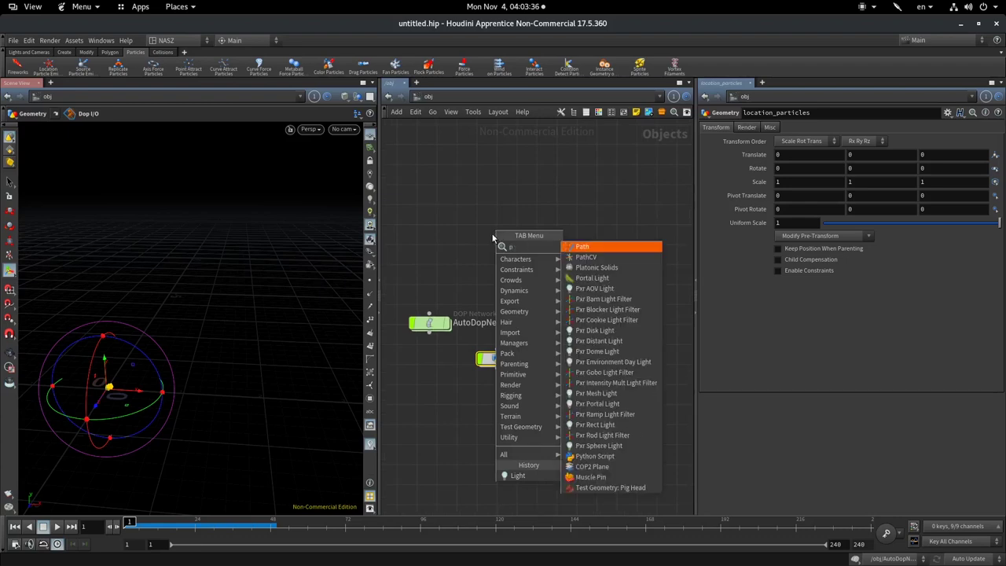
text(ig)
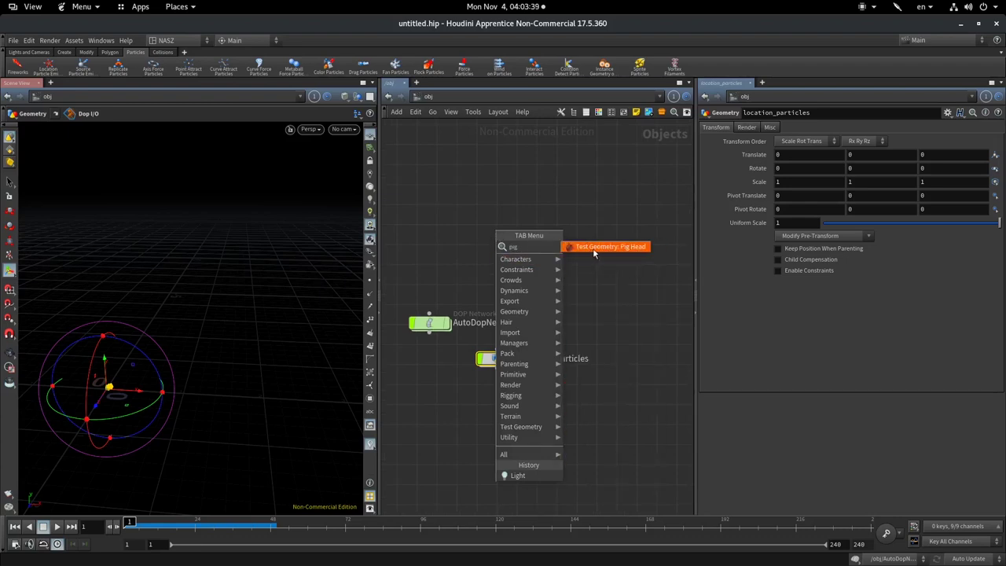
key(Return)
click(518, 261)
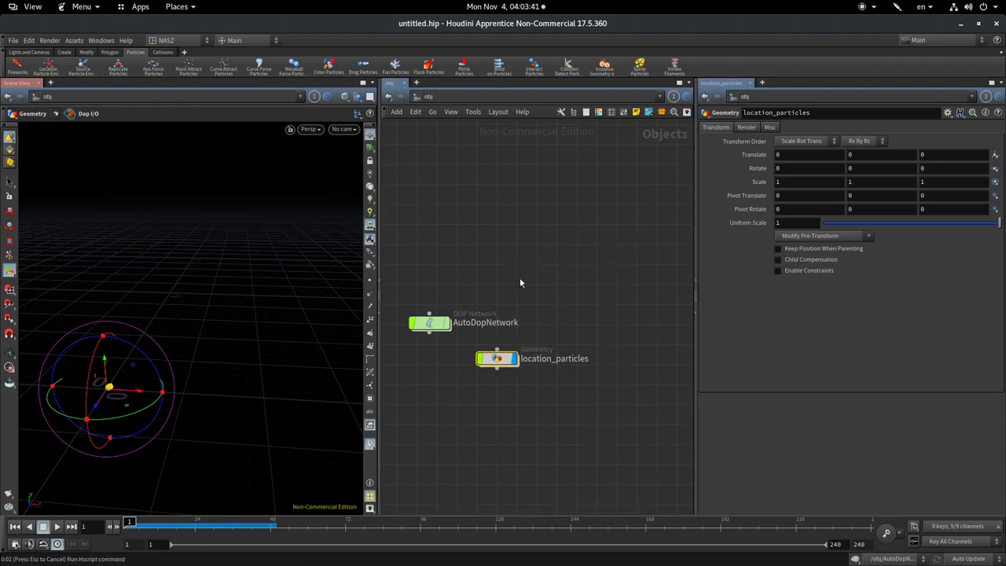
- Inspect the pig head node, frame it in the viewport, and box-select AutoDopNetwork and location_particles
double_click(518, 264)
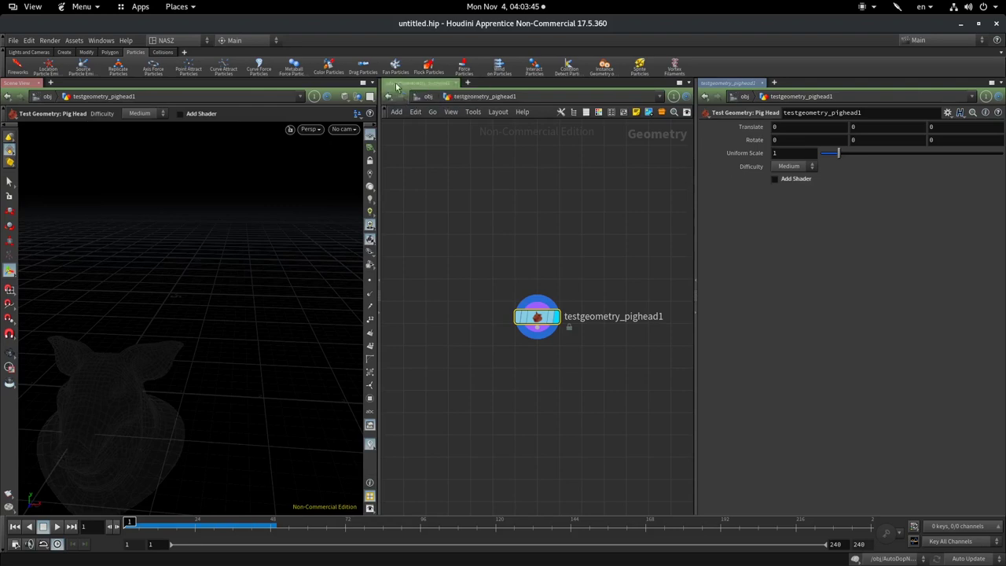
click(428, 97)
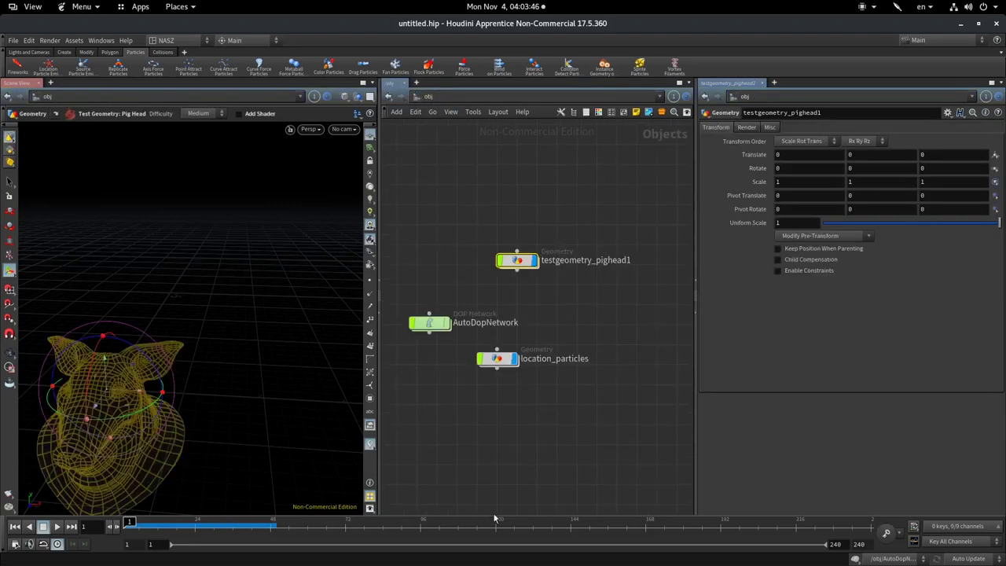
middle_click(523, 270)
key(Escape)
key(h)
drag(330, 169, 225, 302)
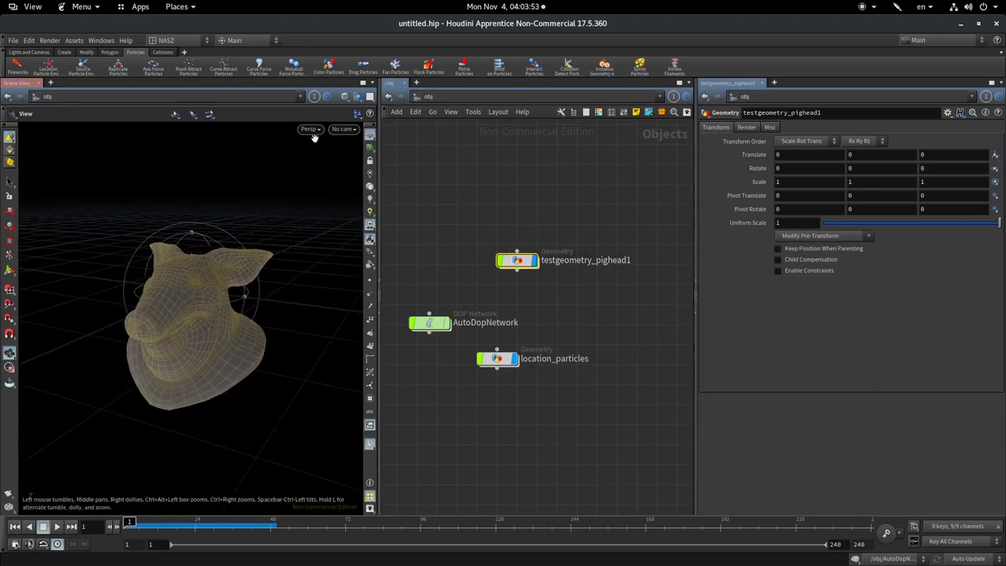
key(Return)
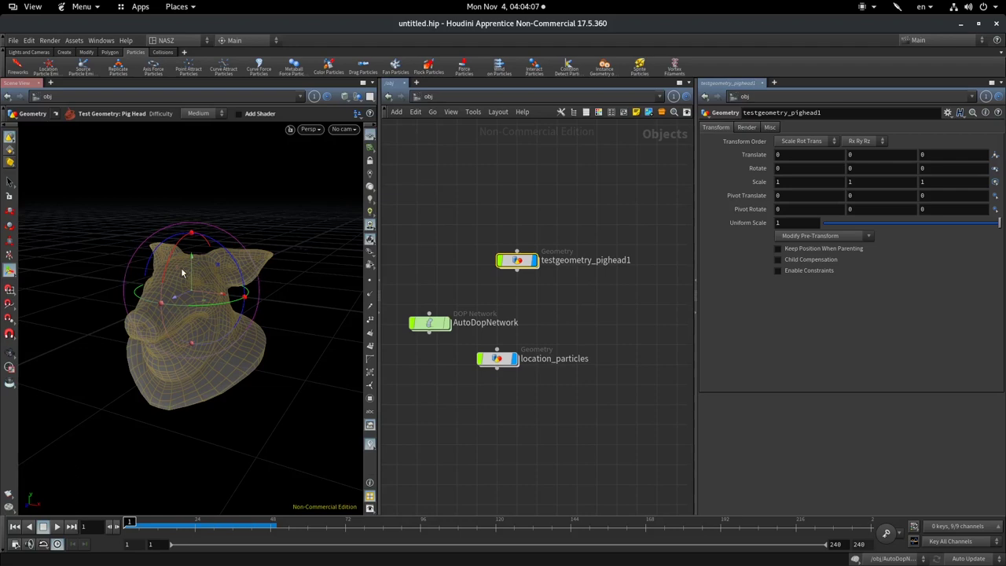
key(Escape)
scroll(200, 259, up, 5)
key(Return)
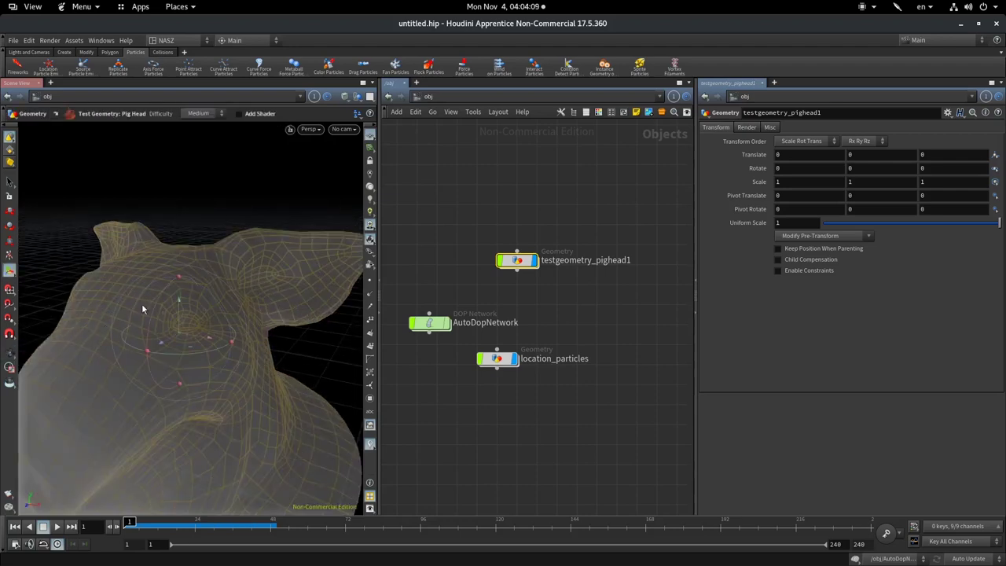
middle_drag(591, 365, 614, 293)
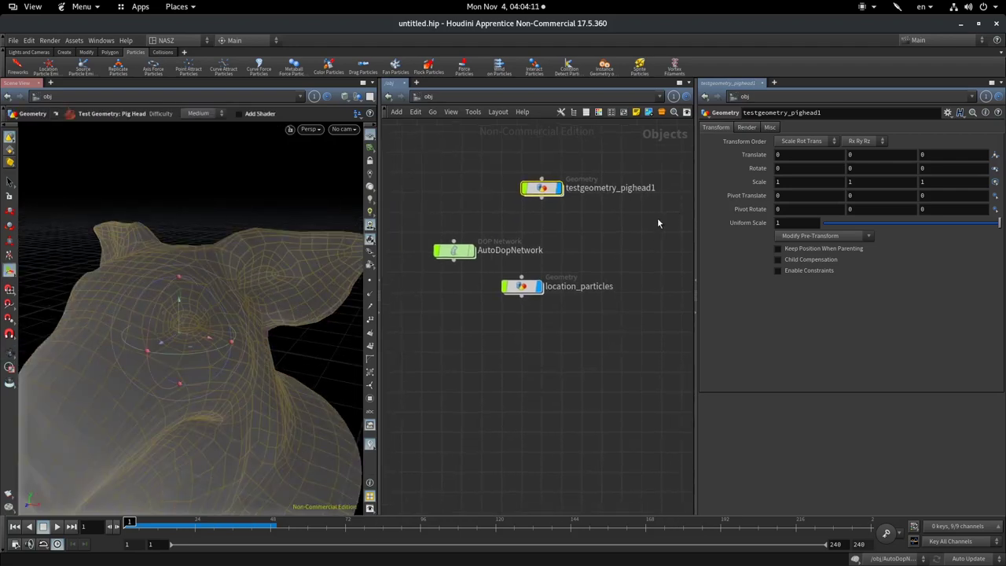
drag(657, 217, 418, 364)
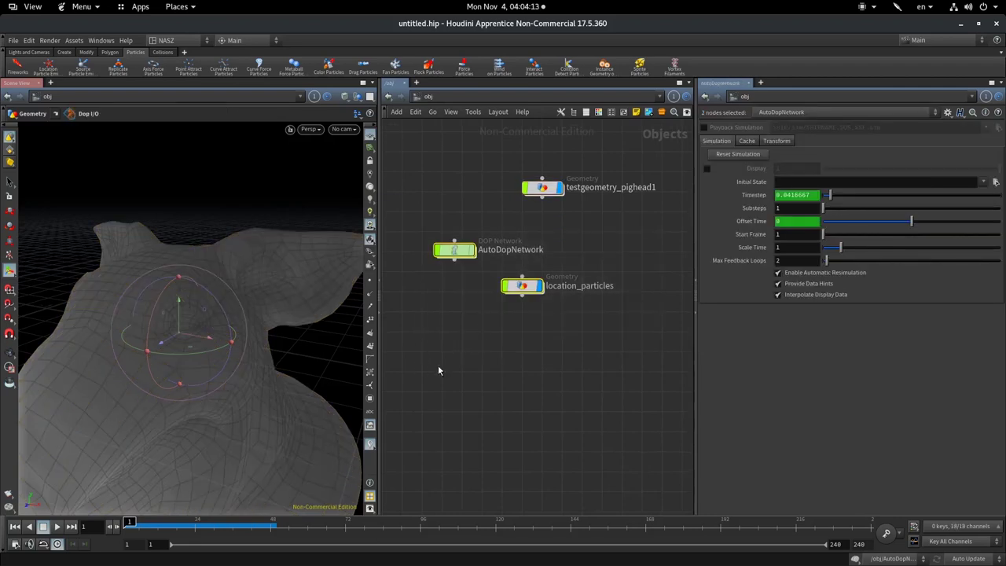
- Delete AutoDopNetwork and location_particles, then move testgeometry_pighead1 toward the network centre
key(Delete)
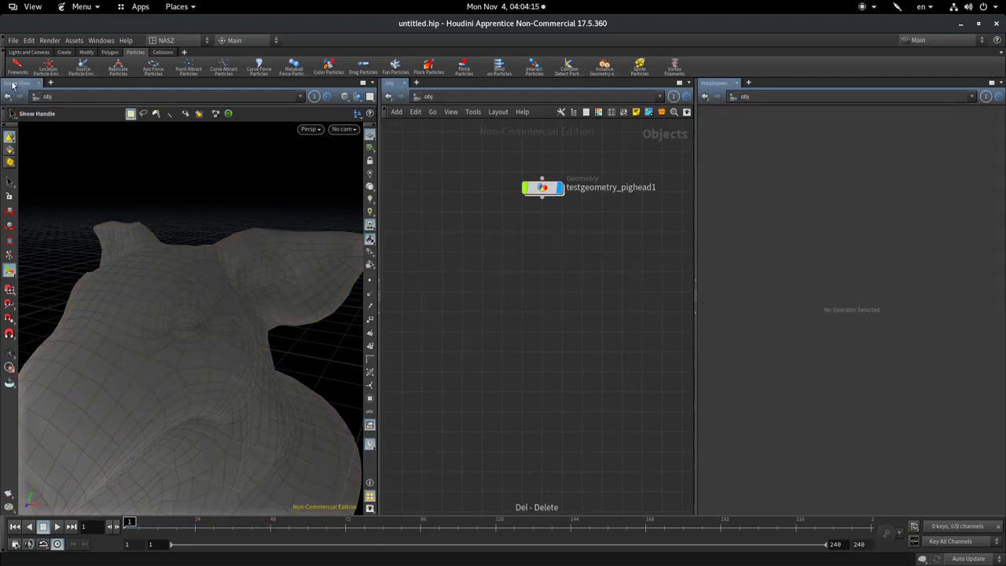
click(522, 187)
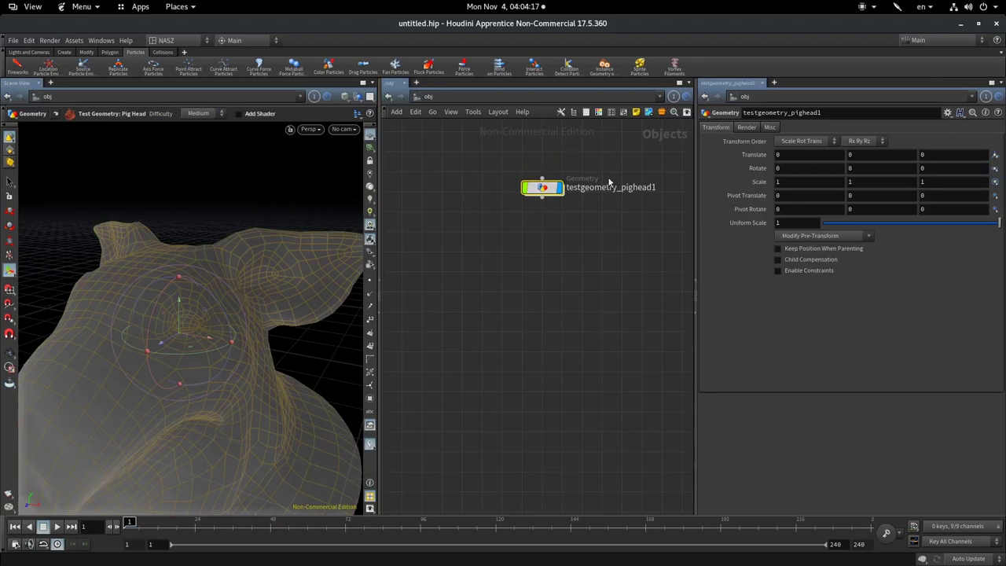
drag(542, 187, 458, 268)
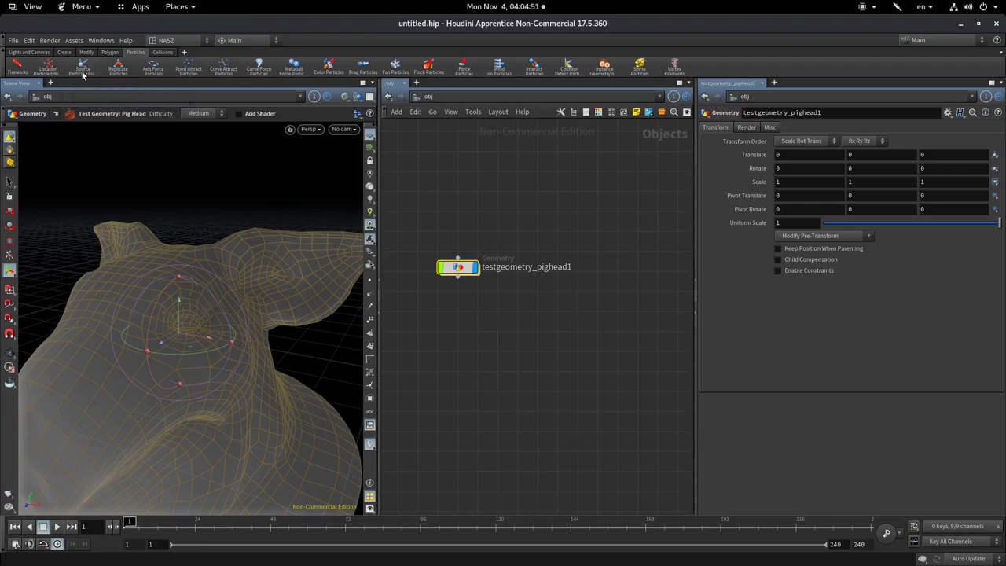
key(Escape)
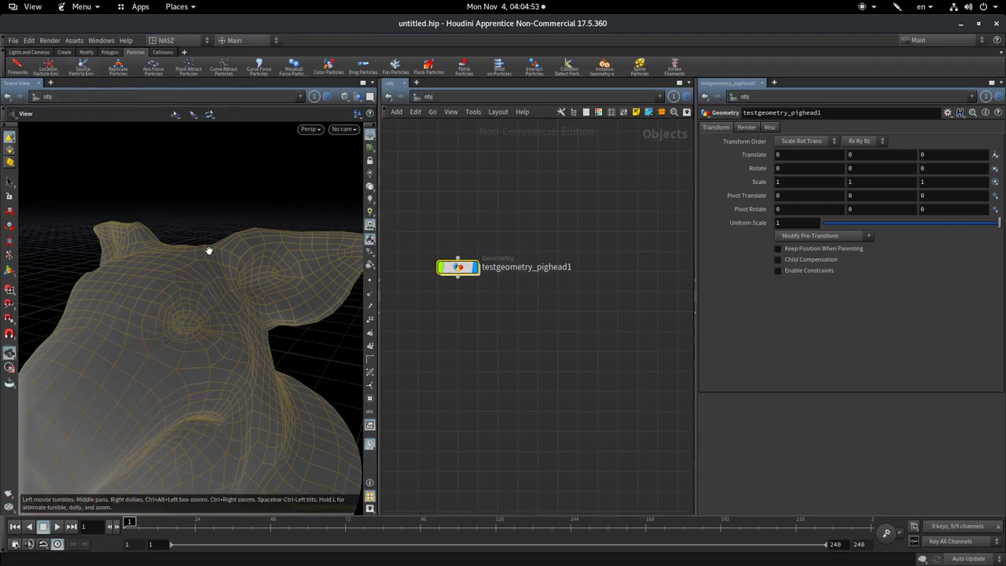
mouse_move(209, 249)
mouse_down()
mouse_move(217, 213)
mouse_move(223, 224)
mouse_move(212, 208)
mouse_up()
- Add a Source Particle Emitter on the pig head, lay out the network, preview, and reset to frame 1
key(Return)
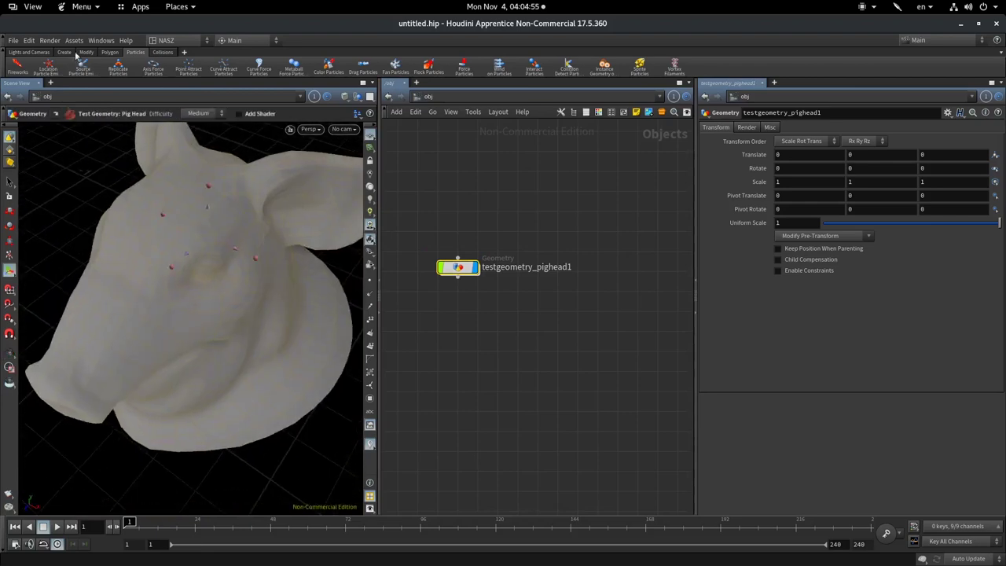
click(88, 74)
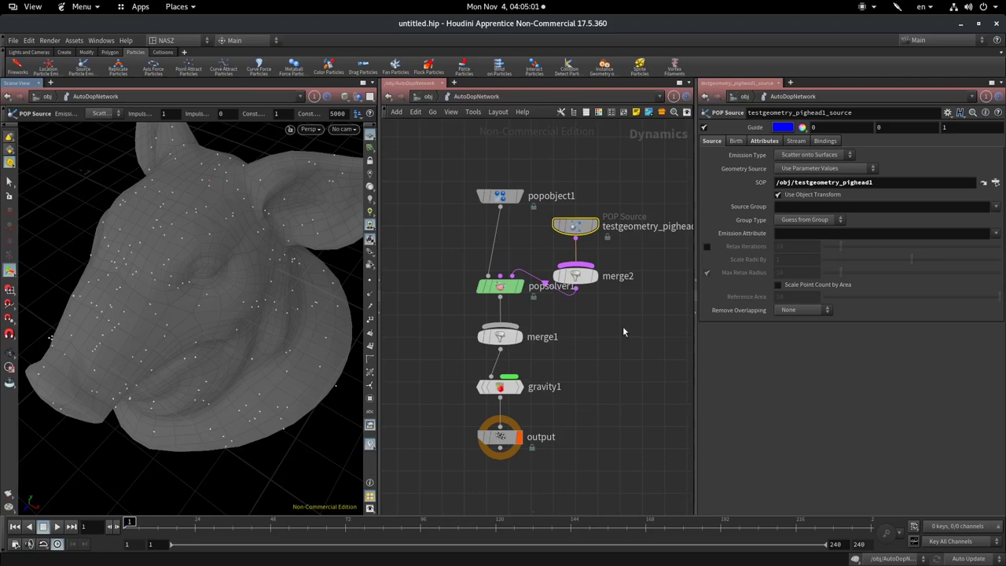
key(l)
scroll(512, 248, up, 5)
middle_drag(512, 248, 454, 276)
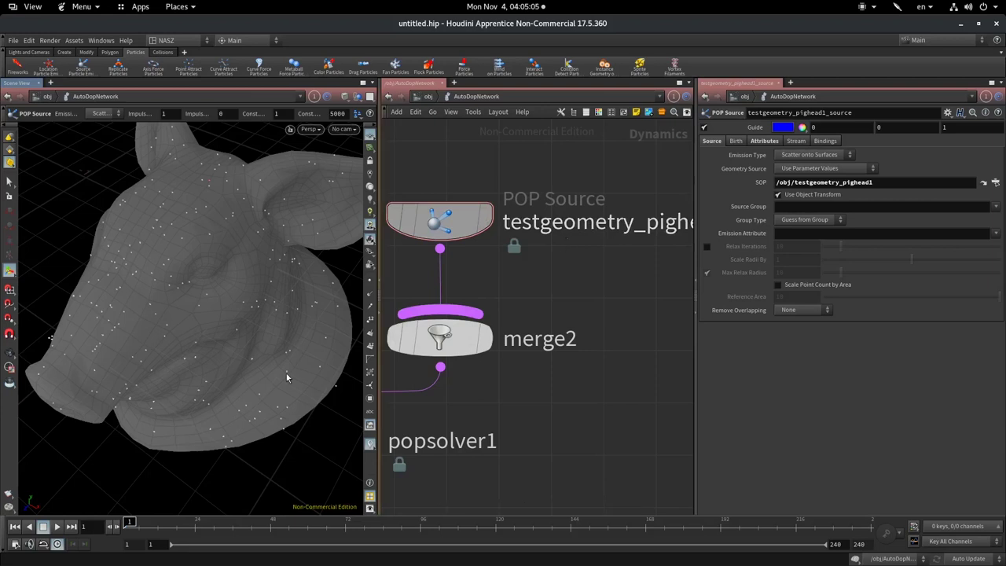
key(Escape)
mouse_move(263, 348)
mouse_down()
mouse_move(264, 411)
mouse_move(270, 375)
mouse_move(290, 351)
mouse_move(321, 341)
mouse_move(274, 345)
mouse_move(225, 374)
mouse_move(270, 370)
mouse_move(314, 344)
mouse_move(326, 362)
mouse_move(312, 416)
mouse_move(301, 420)
mouse_move(286, 358)
mouse_move(149, 314)
mouse_move(217, 366)
mouse_move(333, 386)
mouse_move(260, 330)
mouse_up()
key(Return)
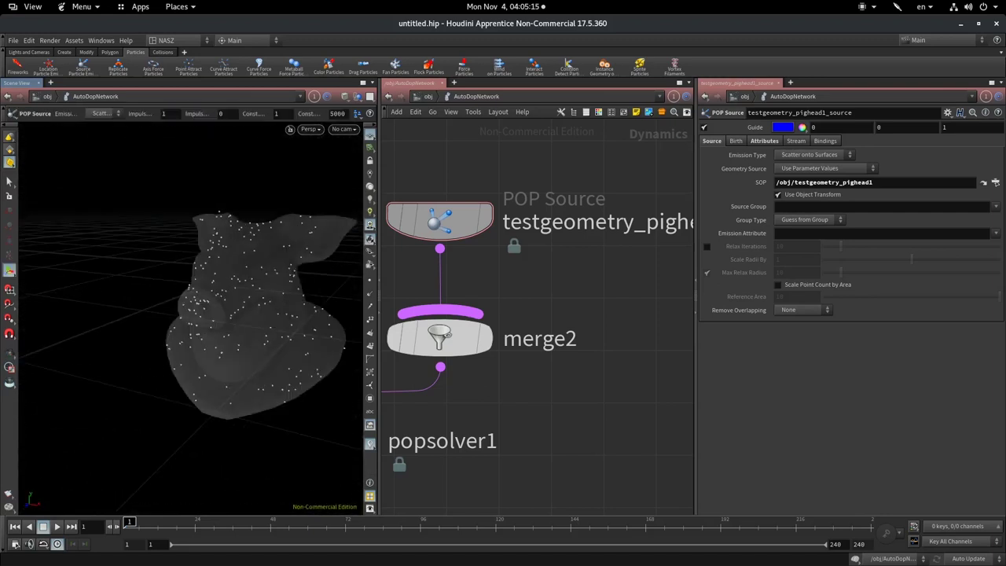
drag(128, 521, 175, 521)
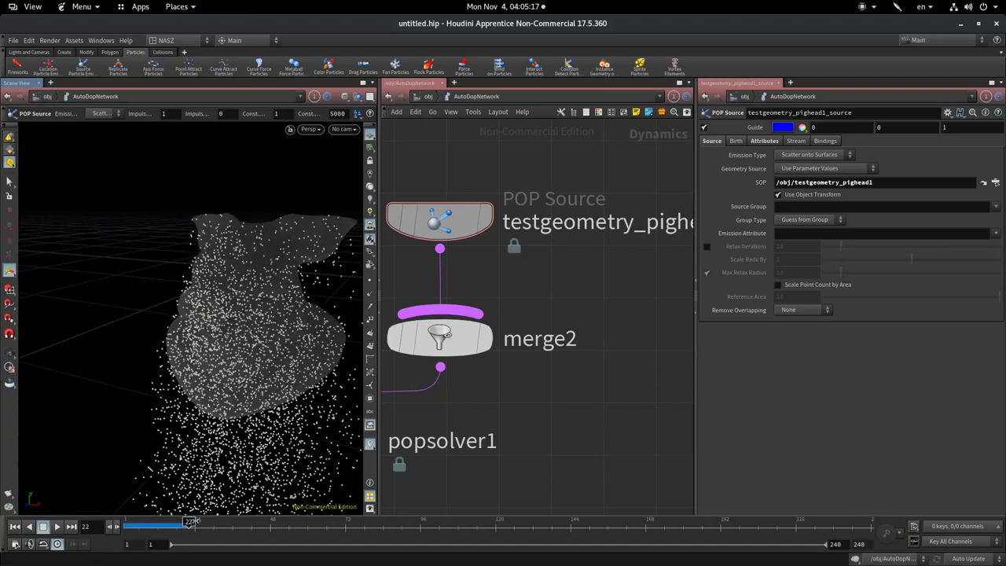
click(14, 526)
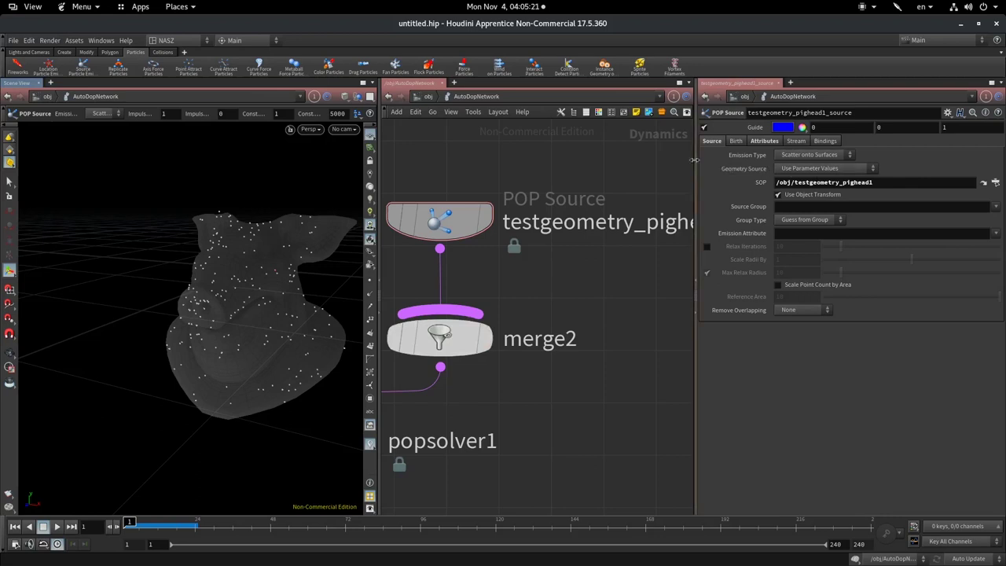
- Set the POP Source's Emission Type to Points
click(734, 141)
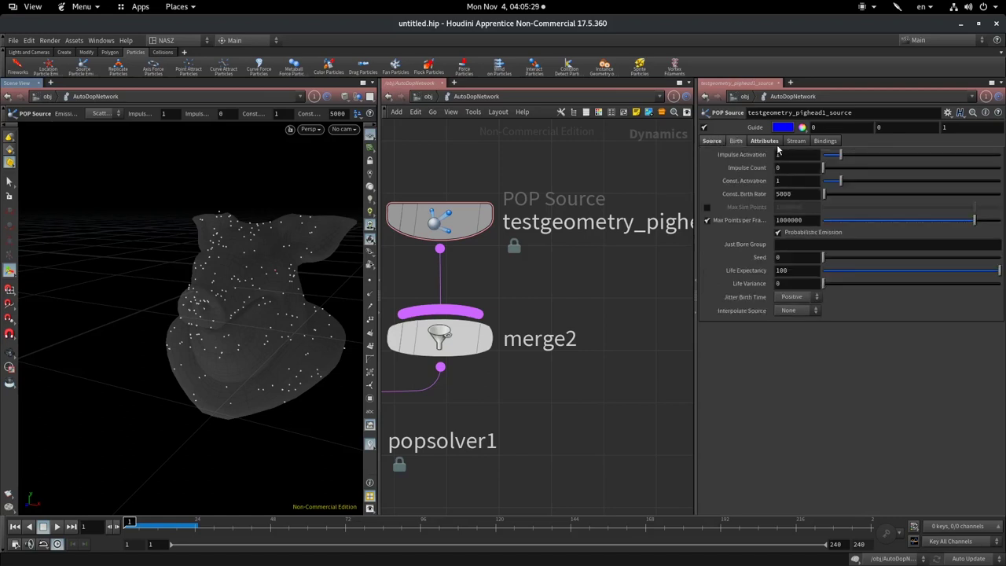
click(775, 143)
click(735, 141)
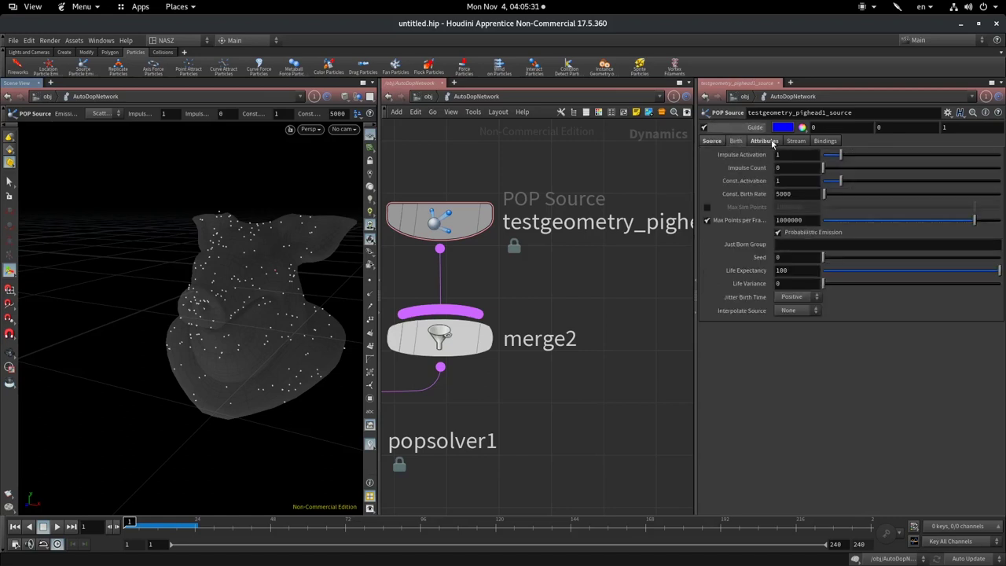
click(762, 141)
click(715, 141)
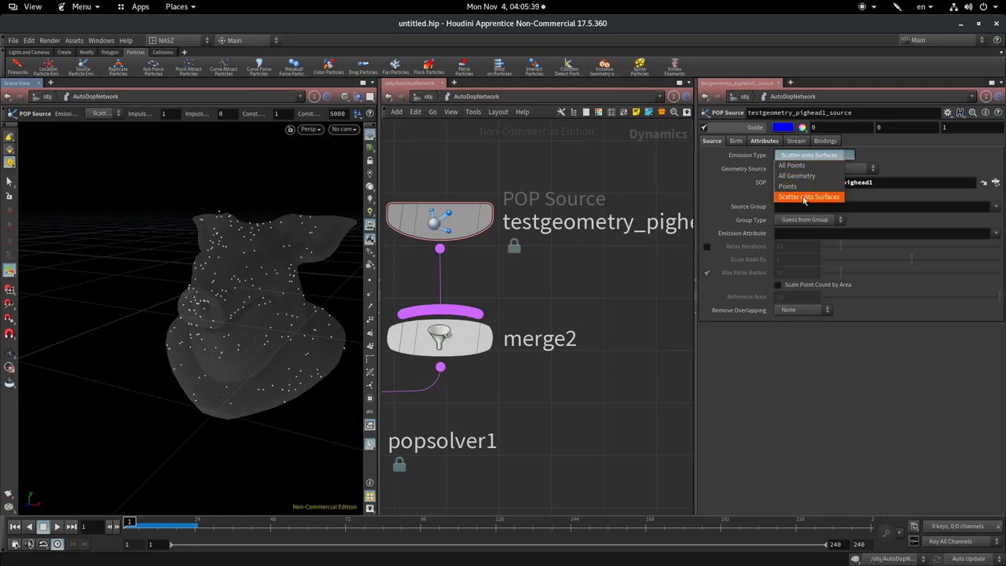
click(801, 186)
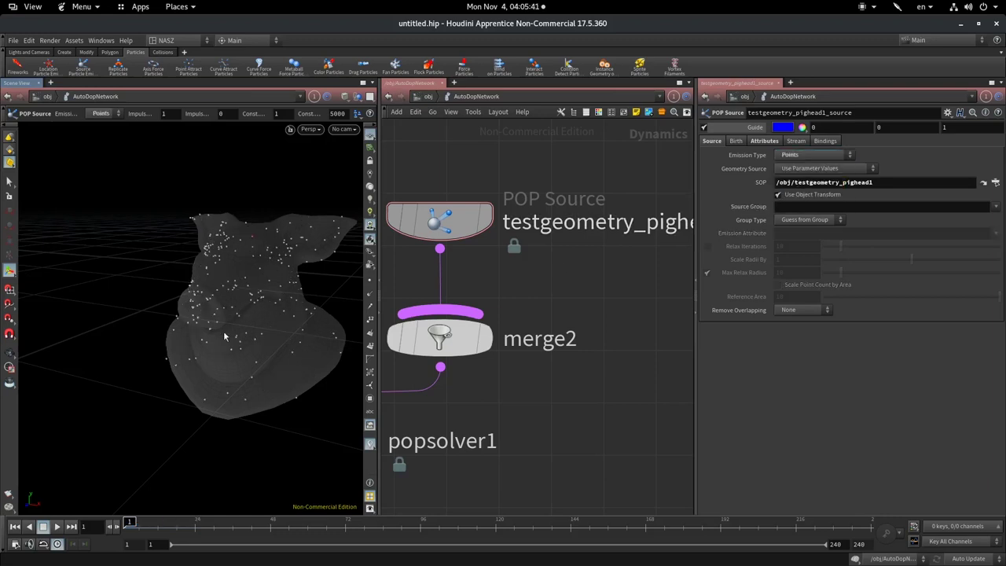
- Scrub the timeline back to frame 1 and orbit close around the pig head particles
key(Escape)
mouse_move(247, 301)
mouse_down()
mouse_move(249, 335)
mouse_move(227, 281)
mouse_up()
key(Return)
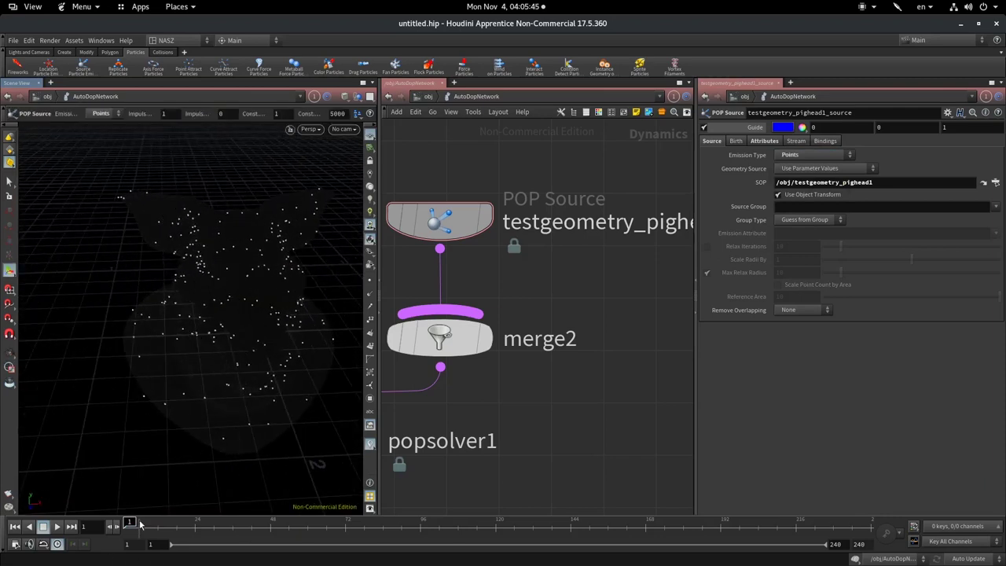
drag(141, 524, 129, 524)
key(Escape)
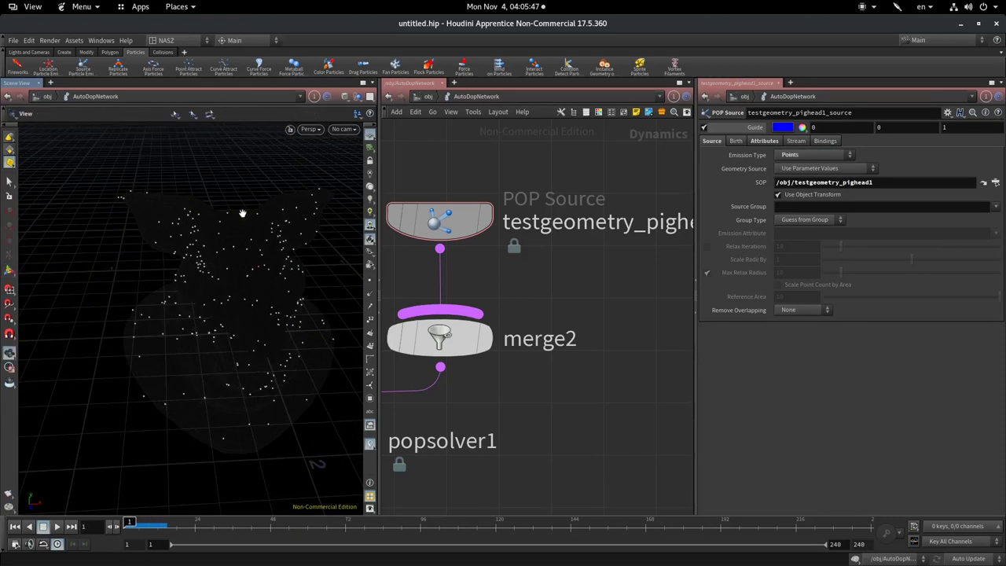
right_drag(240, 213, 233, 316)
drag(233, 317, 271, 284)
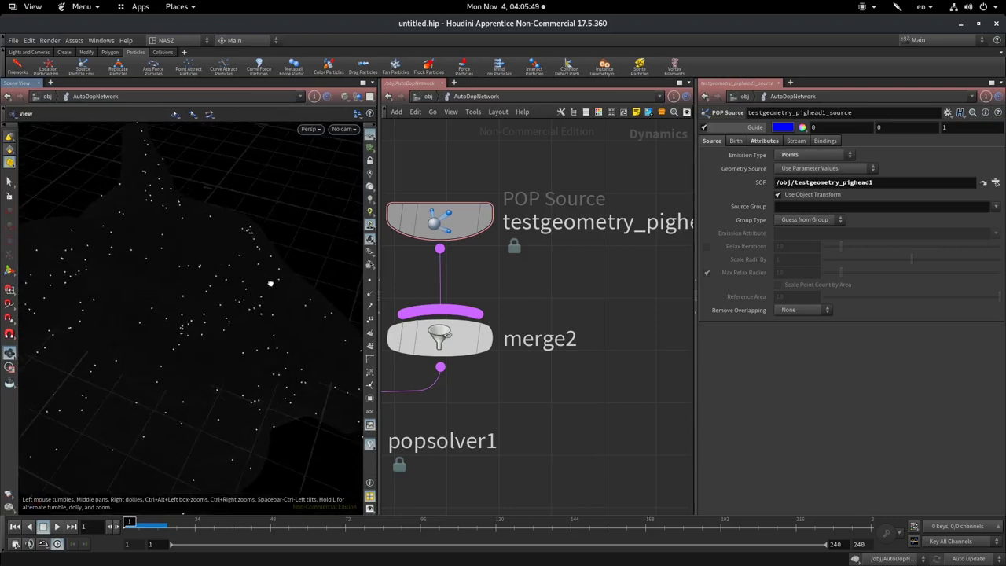
key(Return)
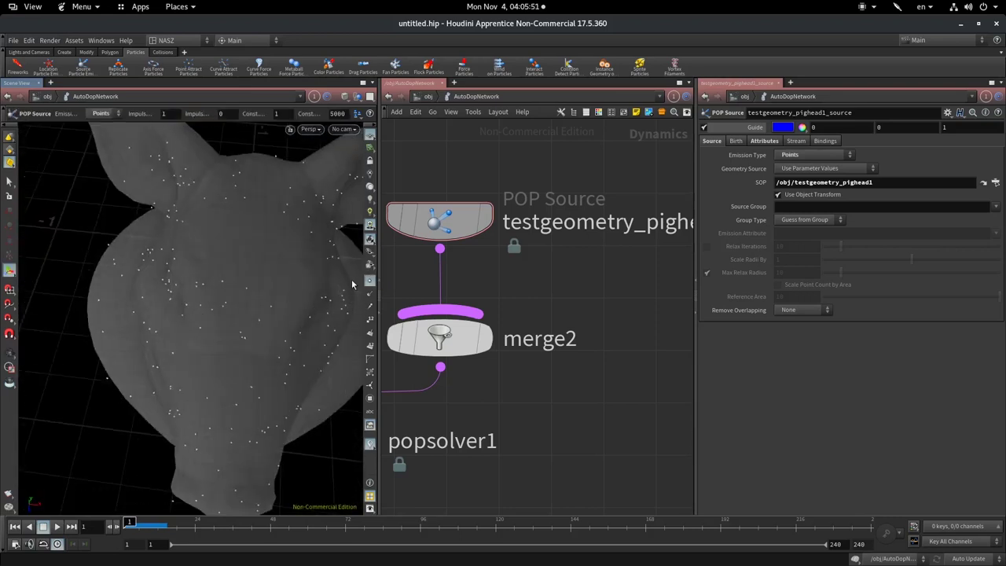
- Zoom and orbit around the particles, then return to the object level
scroll(228, 267, up, 3)
scroll(220, 265, up, 3)
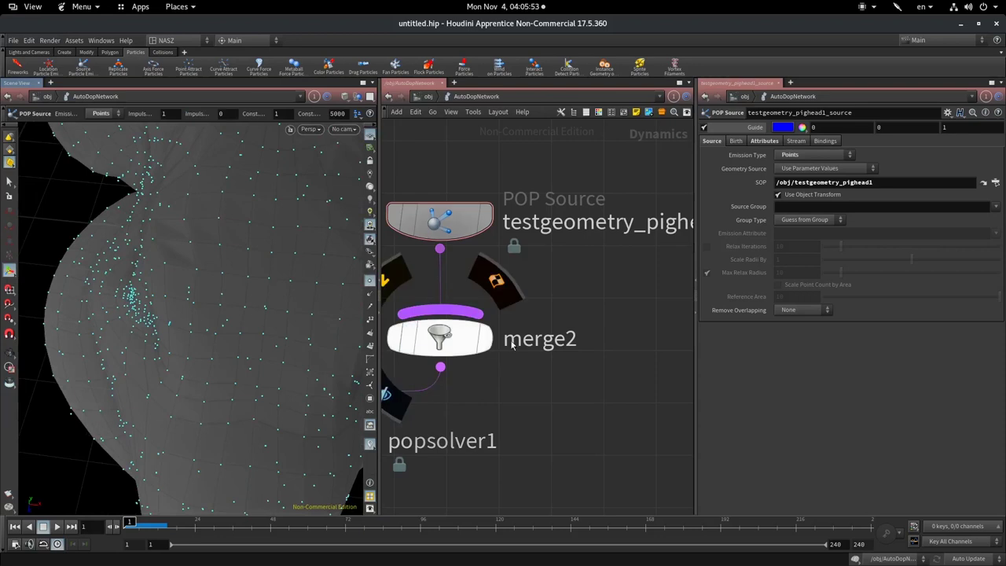
key(Escape)
mouse_move(254, 178)
mouse_down()
mouse_move(220, 231)
mouse_move(198, 202)
mouse_move(213, 259)
mouse_move(259, 225)
mouse_up()
key(Return)
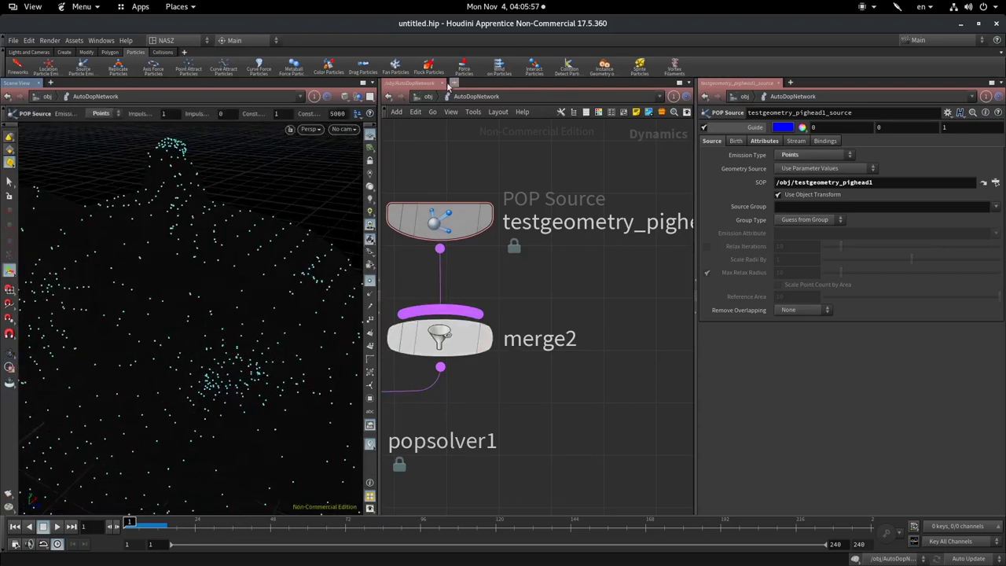
click(428, 96)
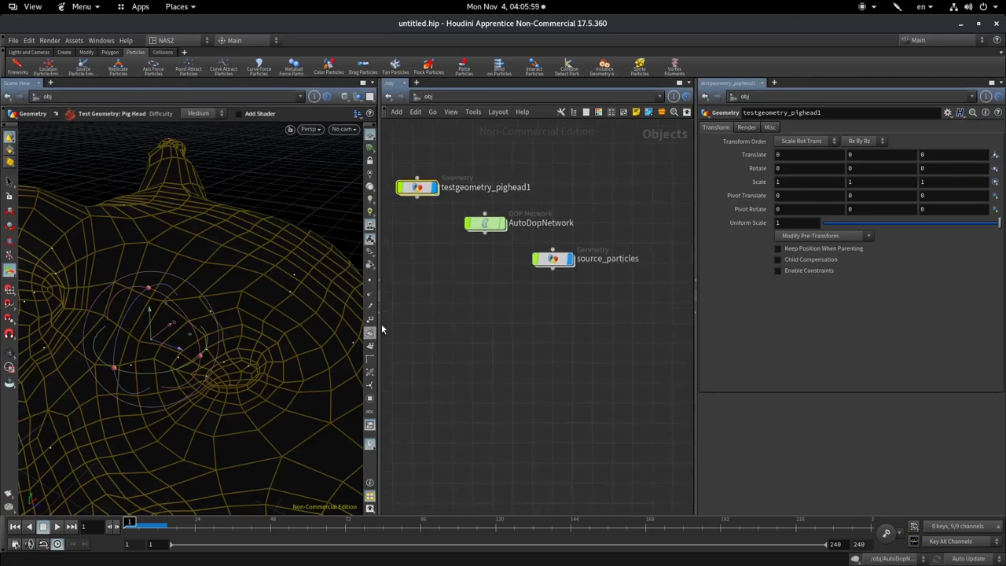
mouse_move(553, 259)
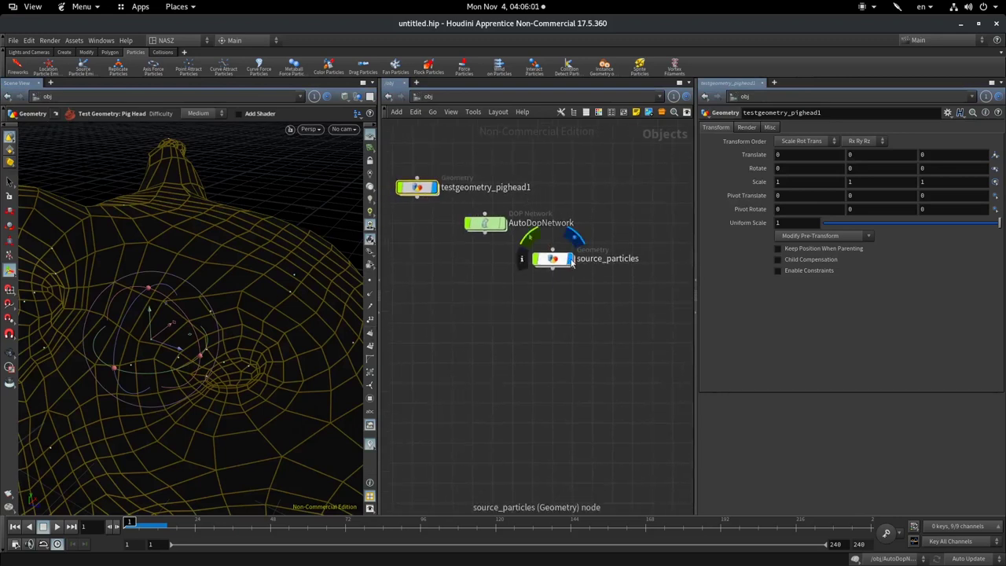
- Dive into testgeometry_pighead1 and orbit in close to inspect its mesh points
double_click(417, 187)
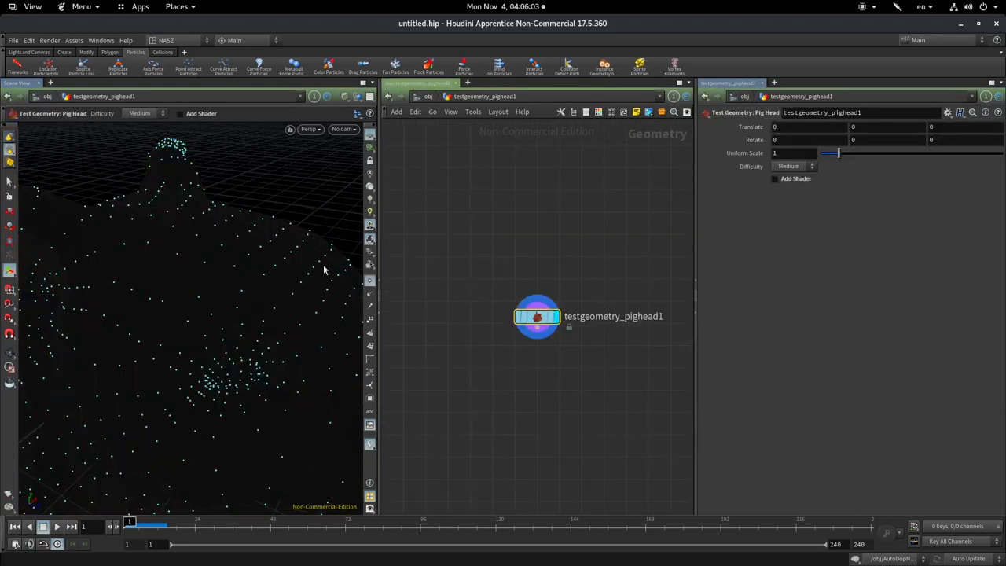
key(Escape)
mouse_move(323, 270)
mouse_down()
mouse_move(61, 281)
mouse_move(224, 292)
mouse_up()
key(Return)
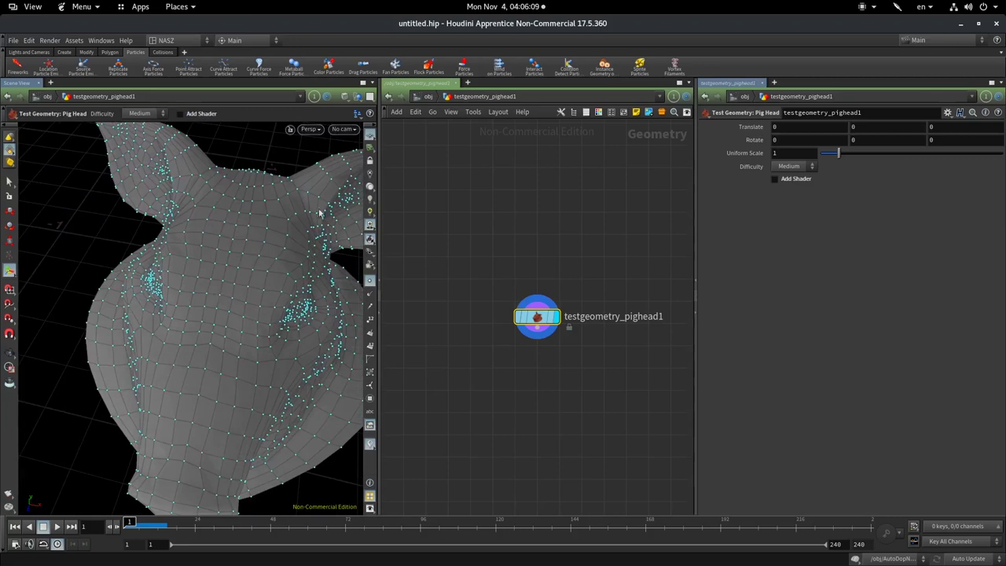
- Return into AutoDopNetwork and scrub the simulation timeline to see particles pouring off the head
click(428, 96)
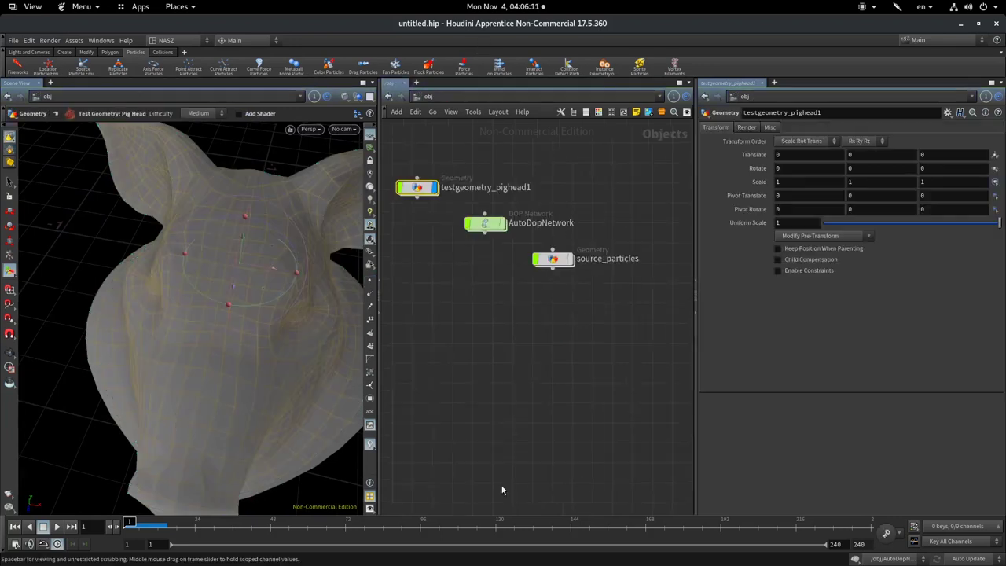
double_click(413, 225)
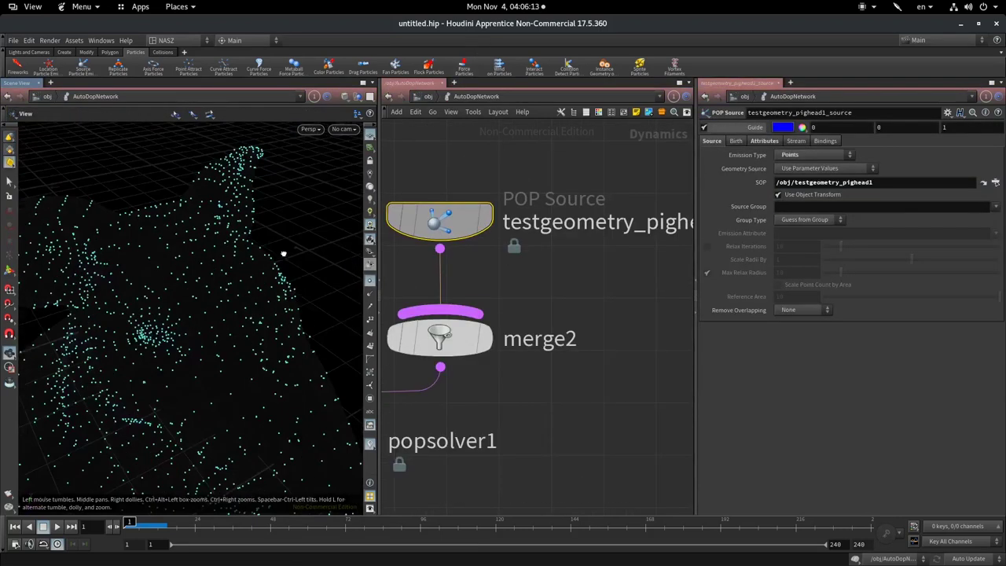
alt+drag(221, 322, 118, 519)
click(145, 521)
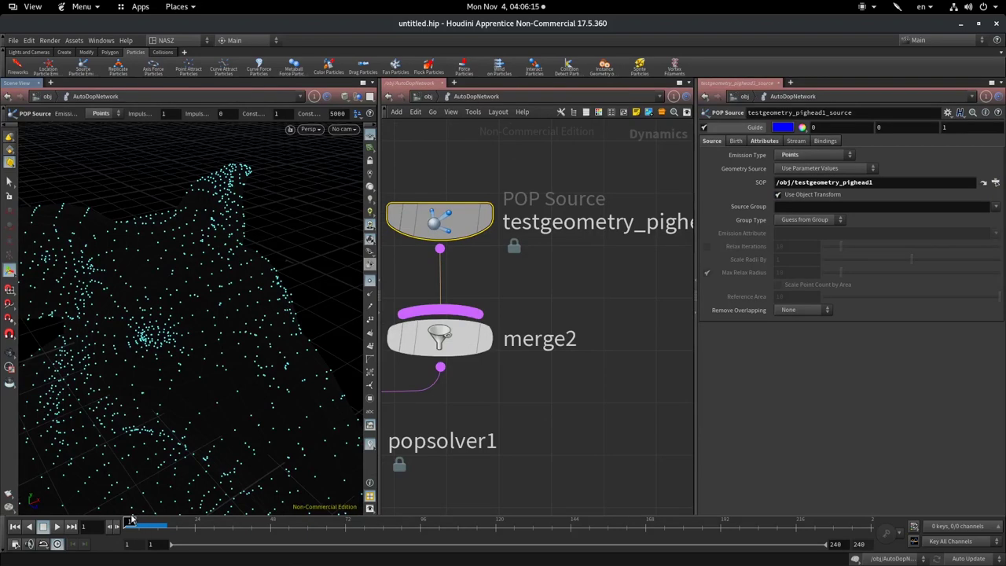
drag(145, 521, 132, 522)
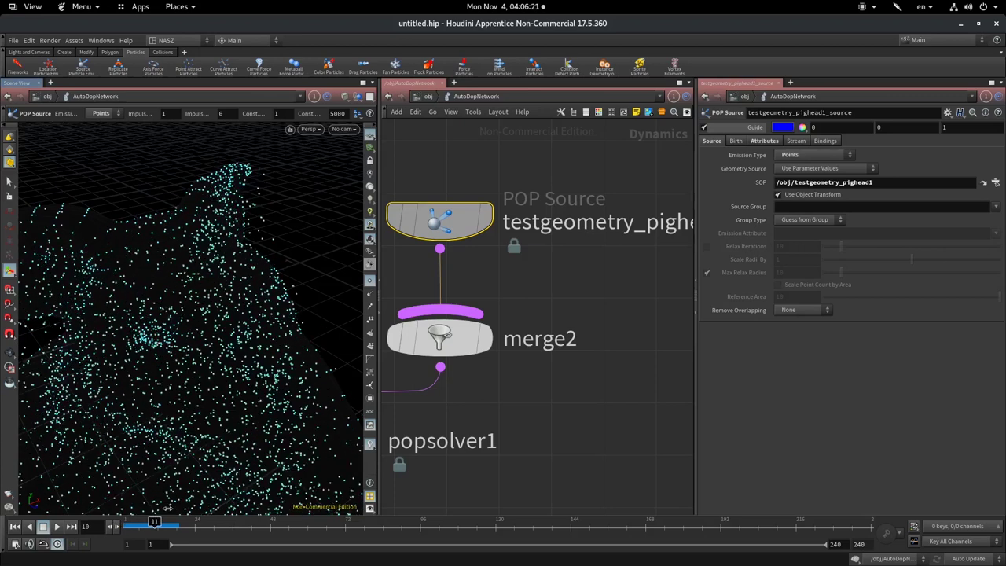
- Switch the POP Source emission type back to Scatter onto Surfaces
key(h)
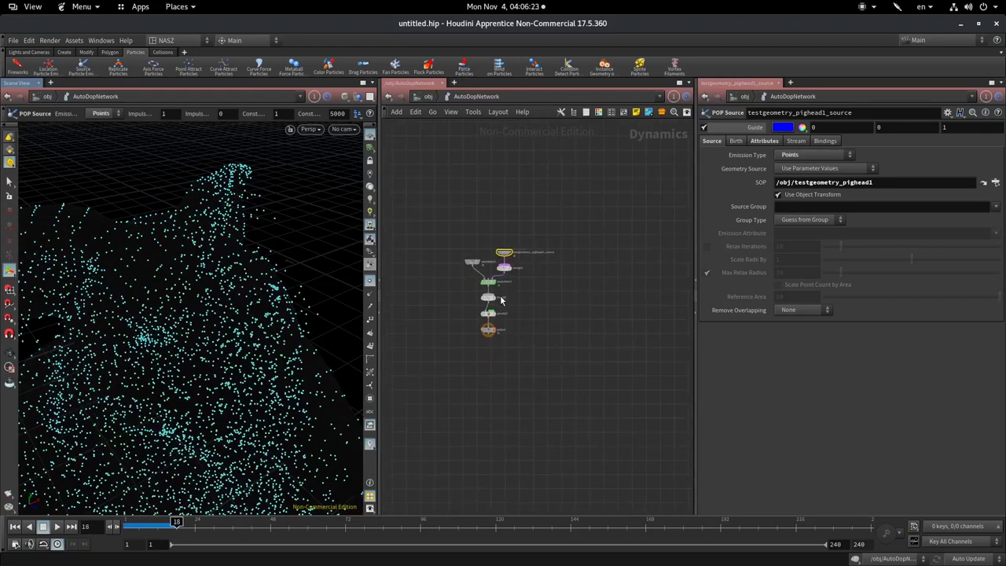
scroll(480, 396, up, 5)
scroll(480, 397, up, 5)
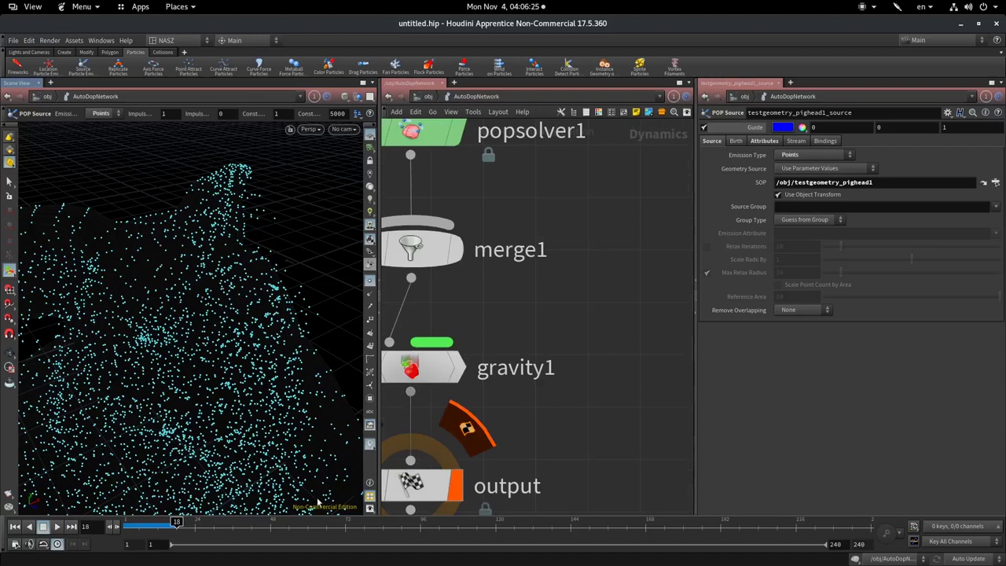
click(809, 155)
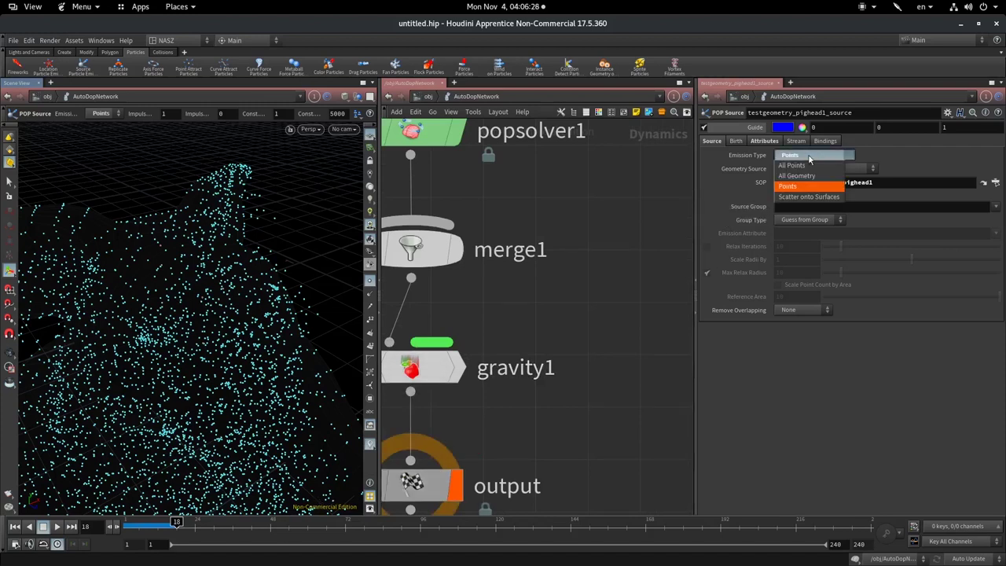
click(820, 198)
- Rewind the simulation to frame 1, orbit the particles, then advance to frame 32
drag(174, 523, 126, 523)
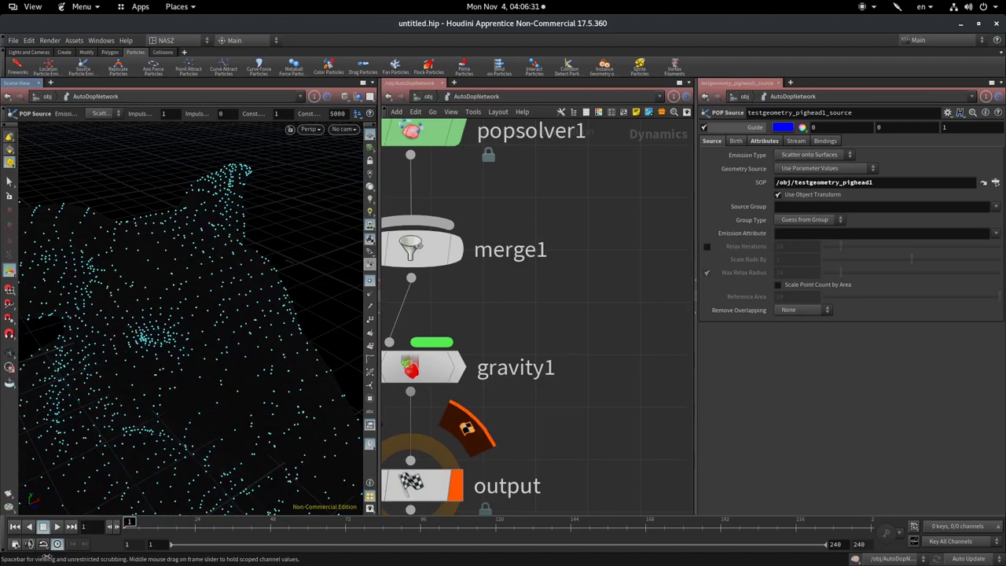
mouse_move(173, 425)
mouse_down()
mouse_move(243, 207)
mouse_move(258, 338)
mouse_move(49, 308)
mouse_up()
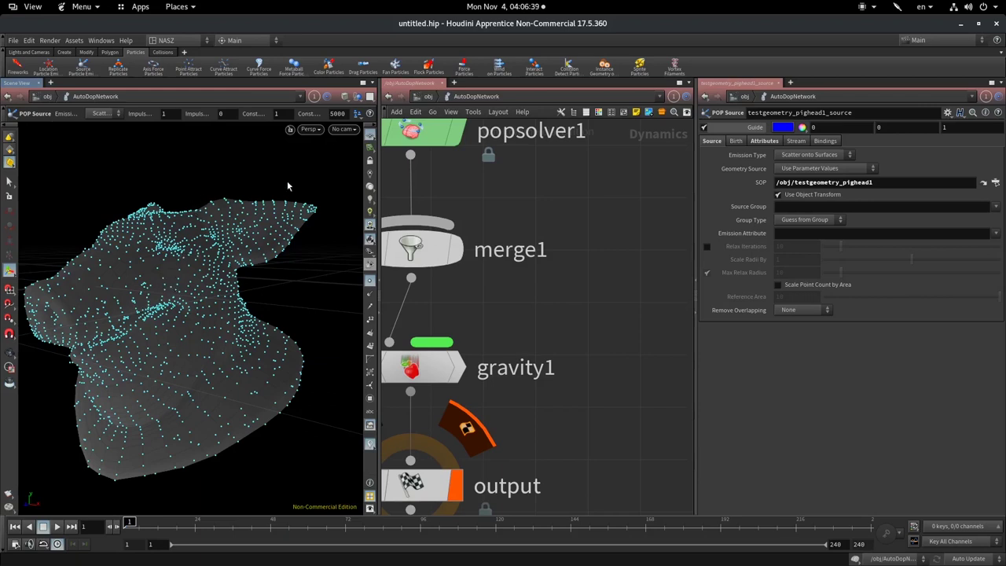
mouse_move(128, 523)
mouse_down()
mouse_move(140, 522)
mouse_move(131, 523)
mouse_up()
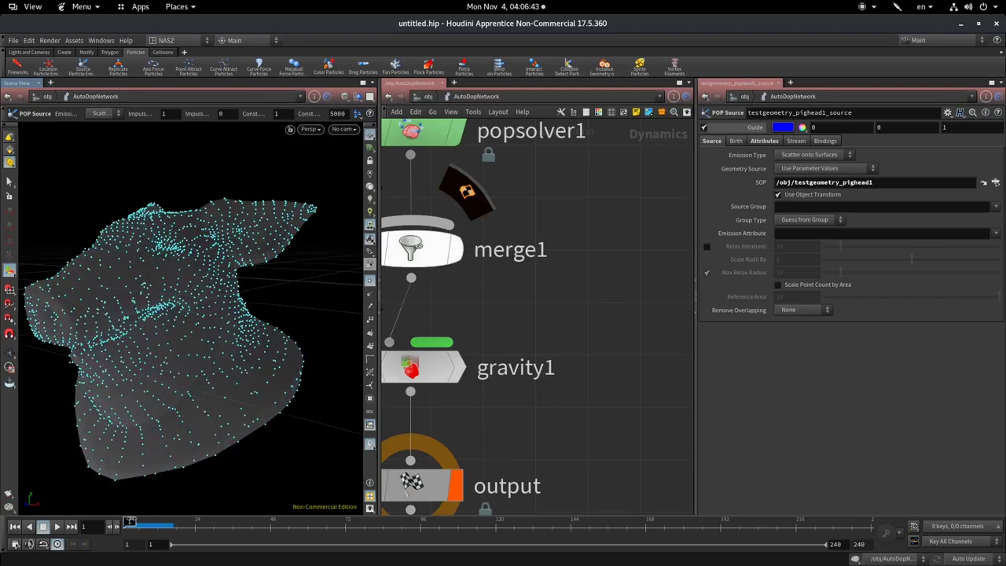
mouse_move(129, 521)
mouse_down()
mouse_move(220, 507)
mouse_move(128, 522)
mouse_up()
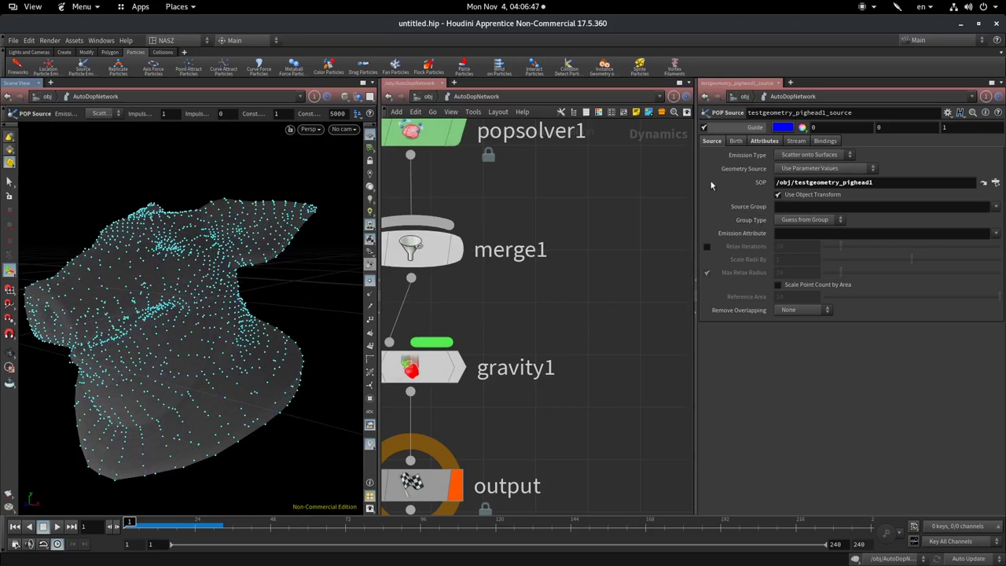
- Leave Geometry Source unchanged and dive inside the testgeometry_pighead1_source POP Source node
click(790, 170)
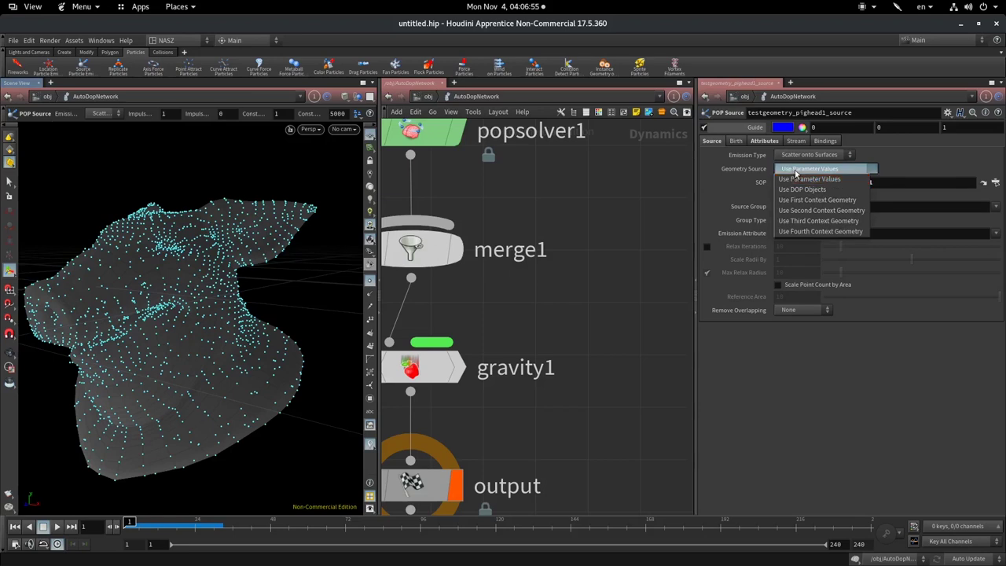
click(640, 193)
scroll(582, 319, down, 2)
scroll(566, 303, down, 3)
scroll(559, 283, down, 3)
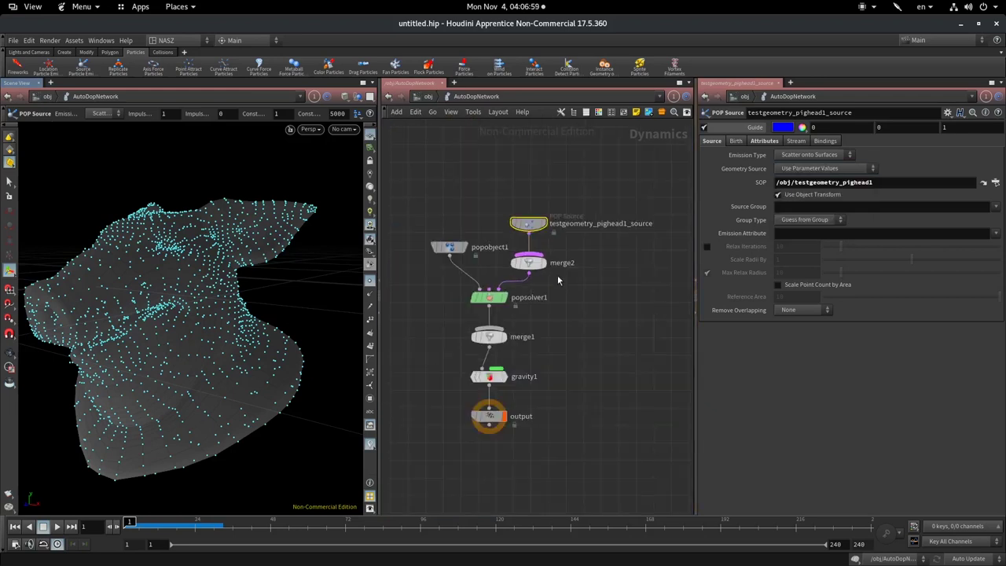
scroll(559, 279, up, 3)
double_click(567, 275)
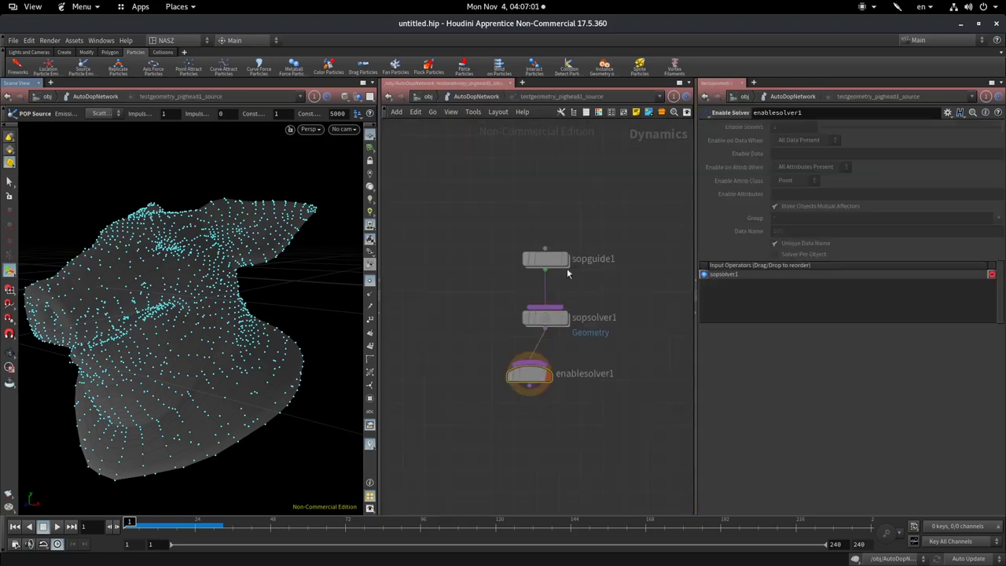
- At /obj, place a new box1 Box object via Tab search 'bo', then re-enter AutoDopNetwork
click(426, 95)
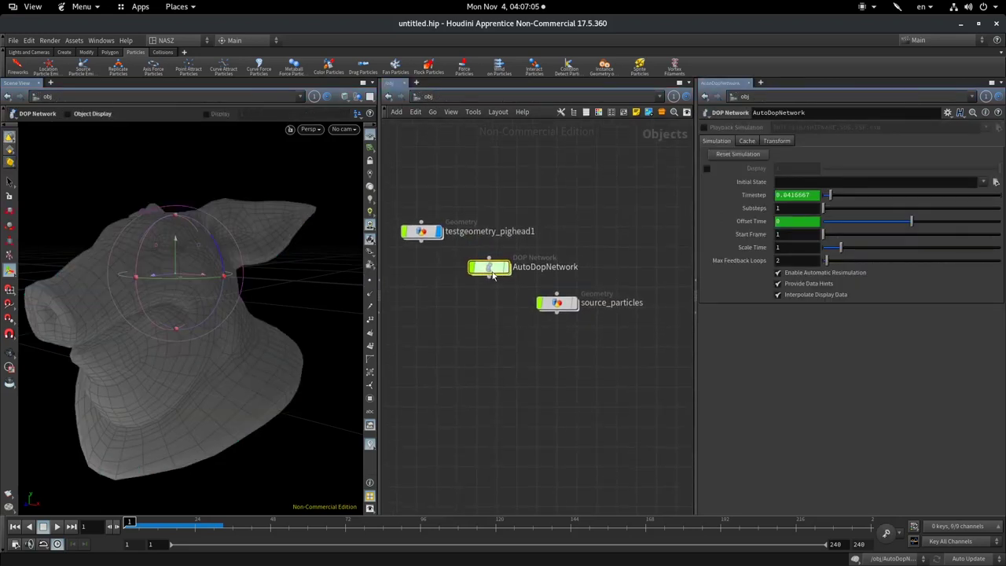
click(490, 257)
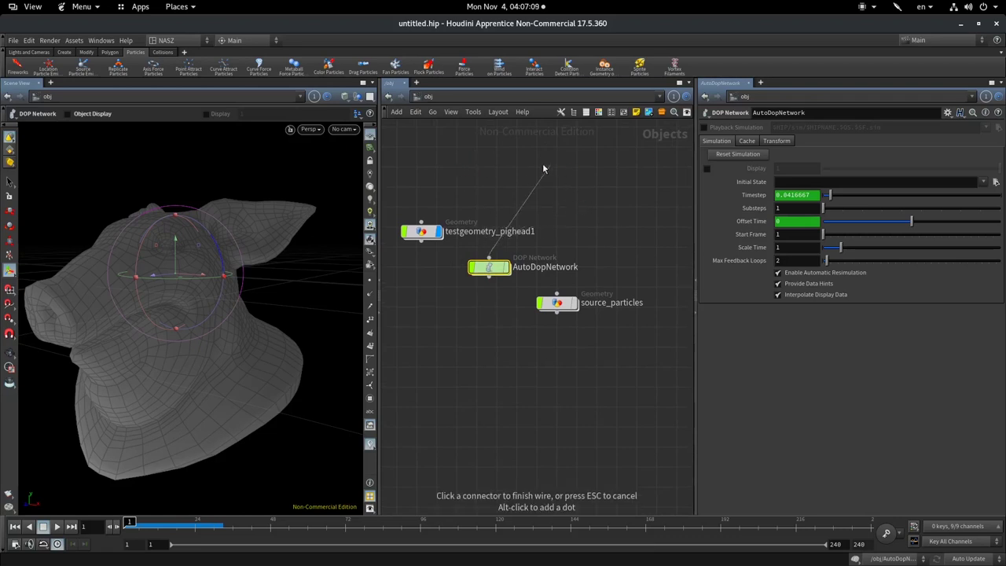
key(Escape)
key(Tab)
text(b)
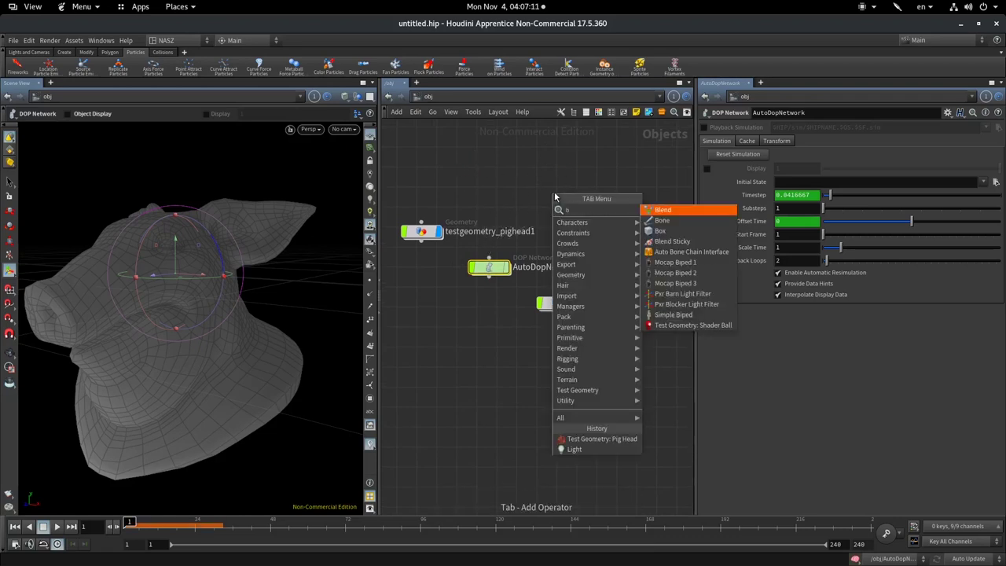
text(o)
click(687, 224)
click(548, 171)
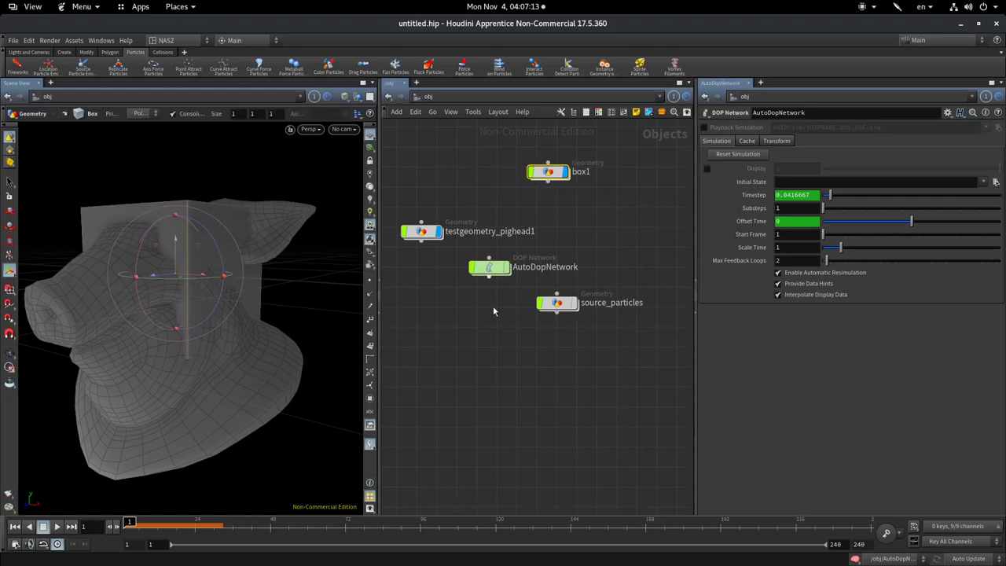
double_click(490, 267)
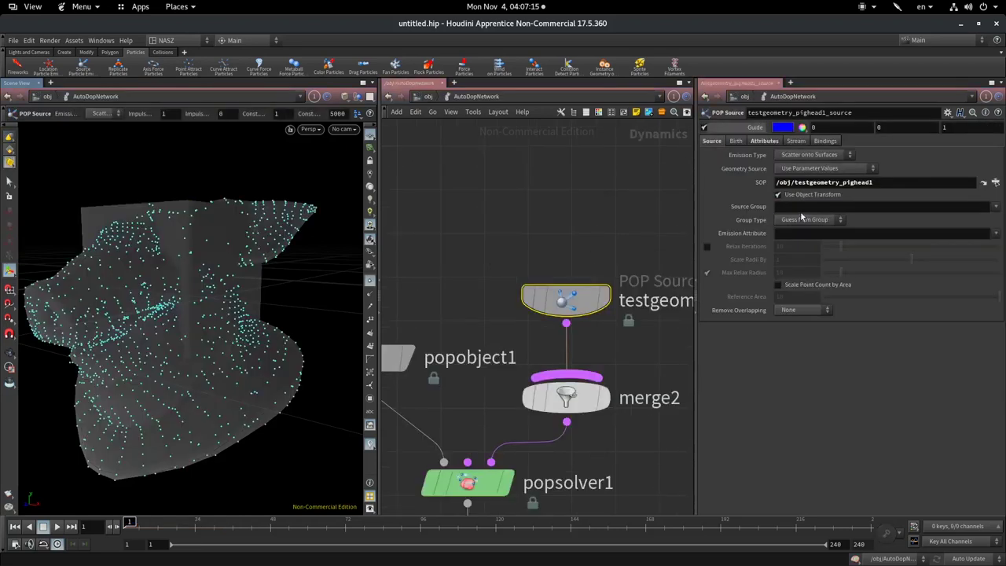
- Set the POP Source Geometry Source to Use First Context Geometry
click(821, 170)
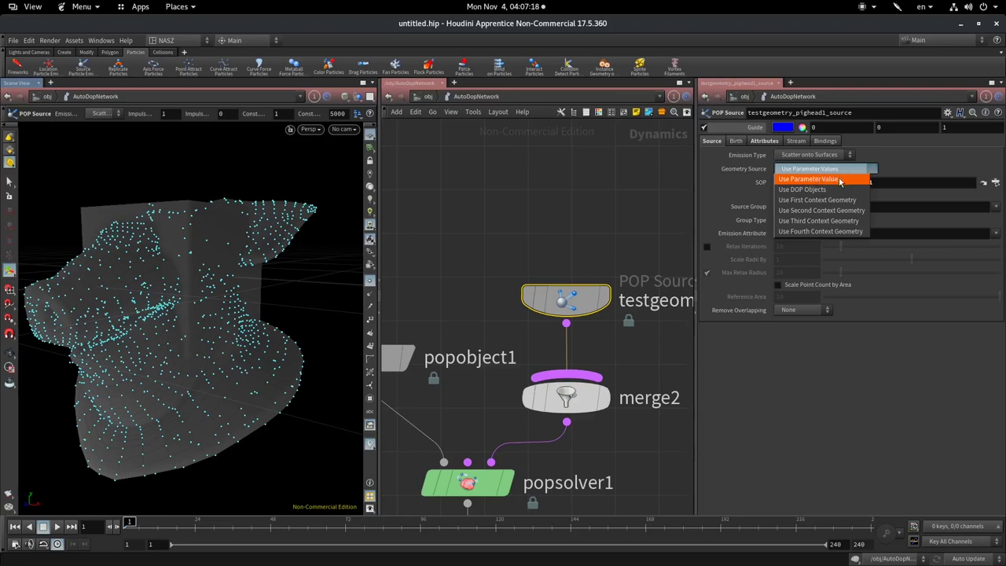
click(840, 180)
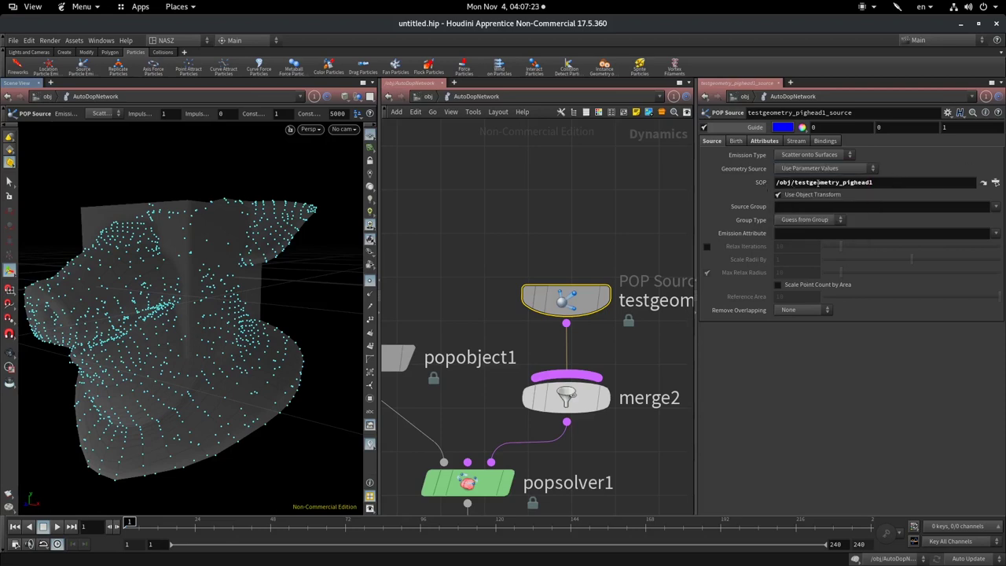
click(841, 171)
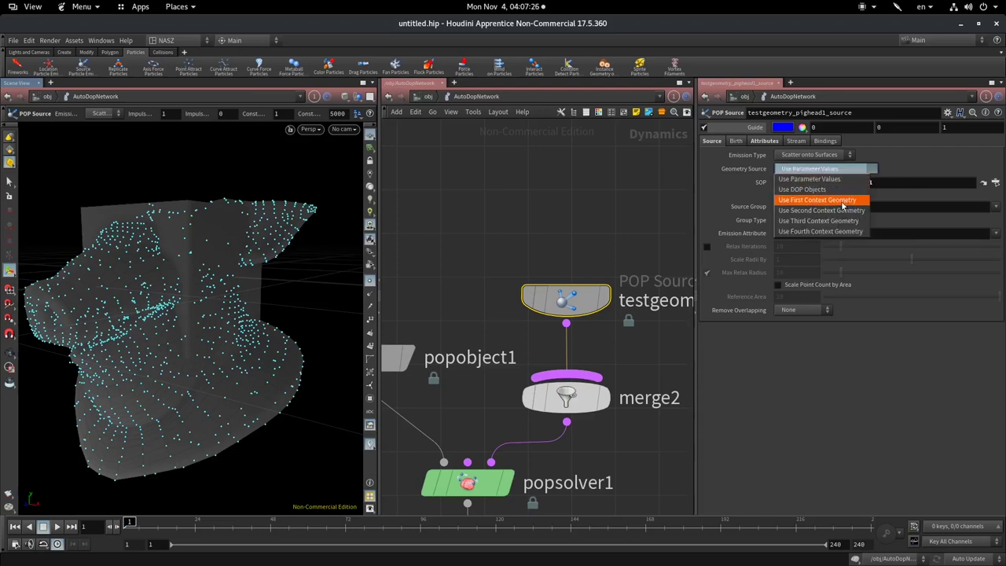
click(843, 202)
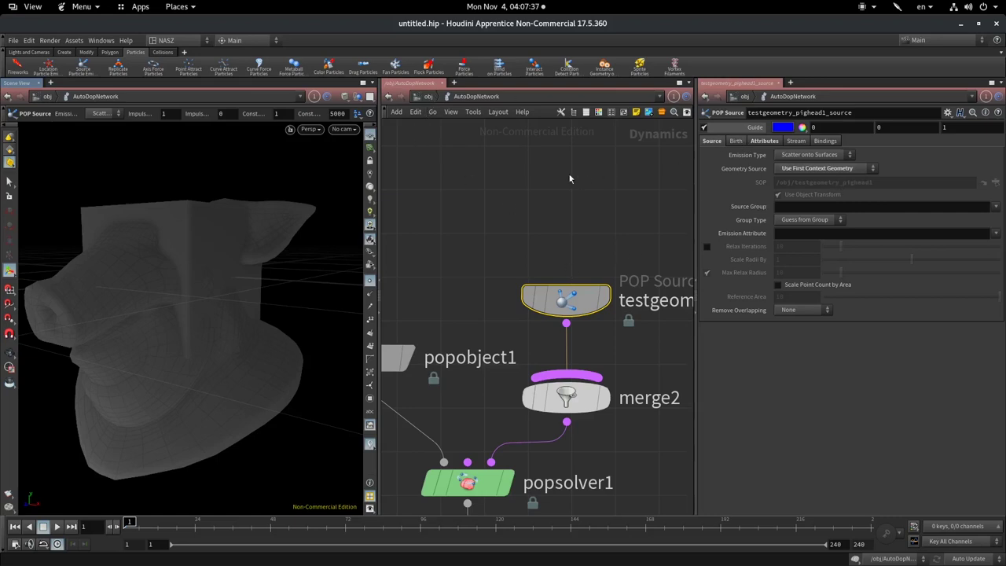
- Wire box1 into AutoDopNetwork's input at /obj and orbit in on the scattered particles
click(432, 98)
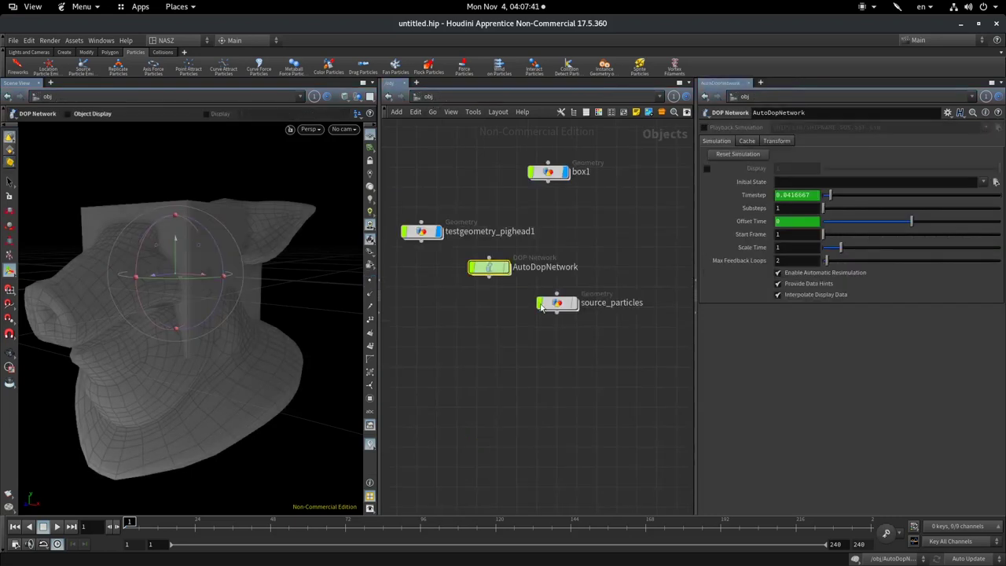
click(495, 259)
click(422, 237)
double_click(497, 269)
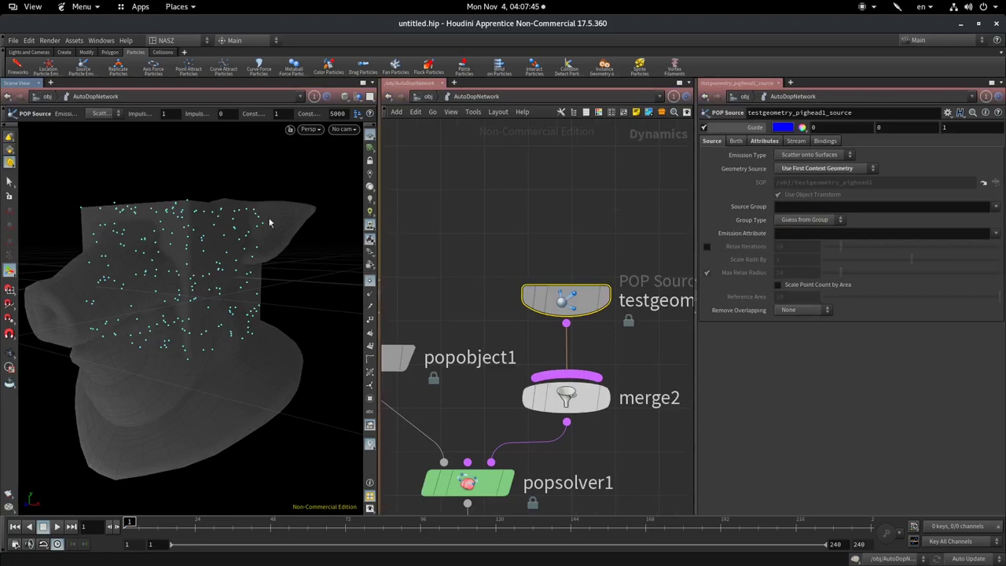
key(Escape)
mouse_move(223, 263)
mouse_down()
mouse_move(209, 231)
mouse_move(232, 293)
mouse_move(128, 263)
mouse_move(157, 241)
mouse_move(229, 283)
mouse_move(128, 241)
mouse_up()
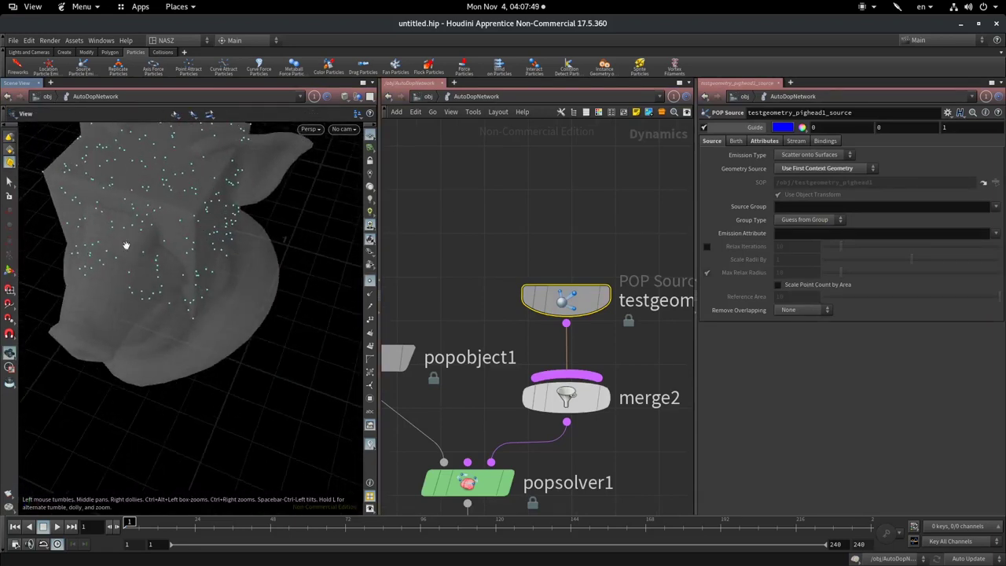
key(Return)
- Wire the pig head into AutoDopNetwork, then reconnect that input to box1
click(433, 96)
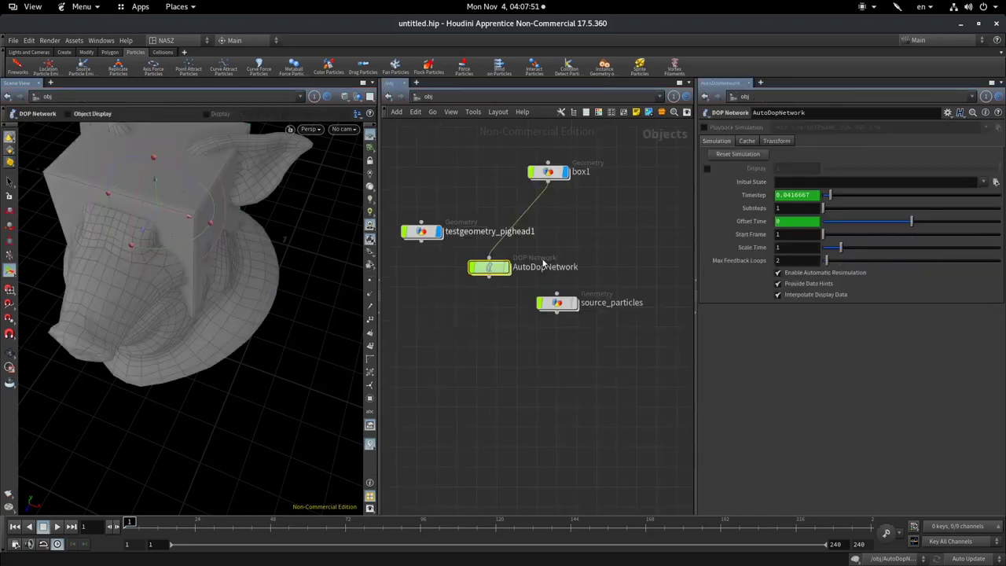
scroll(566, 145, up, 3)
scroll(471, 350, up, 2)
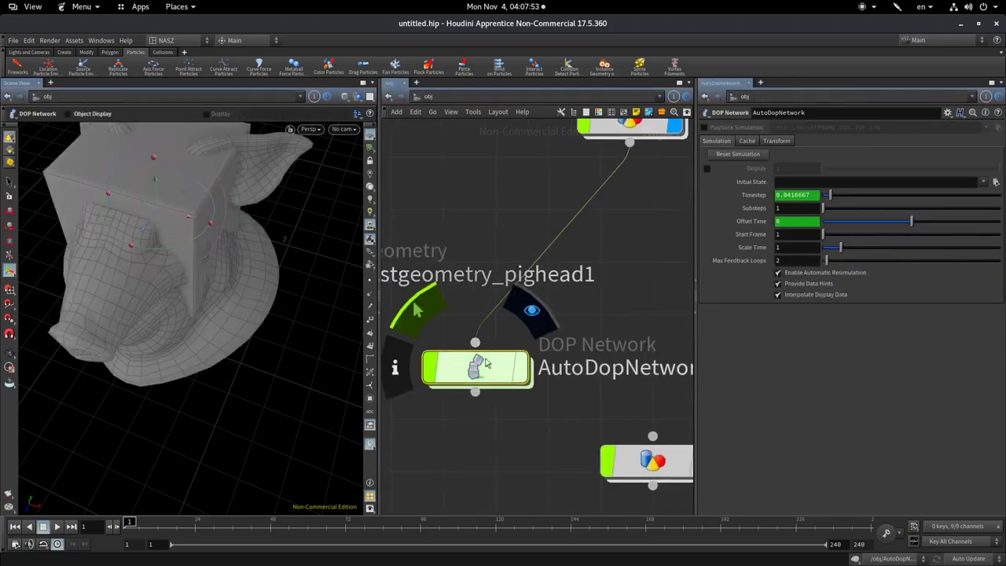
middle_drag(478, 343, 554, 289)
click(554, 289)
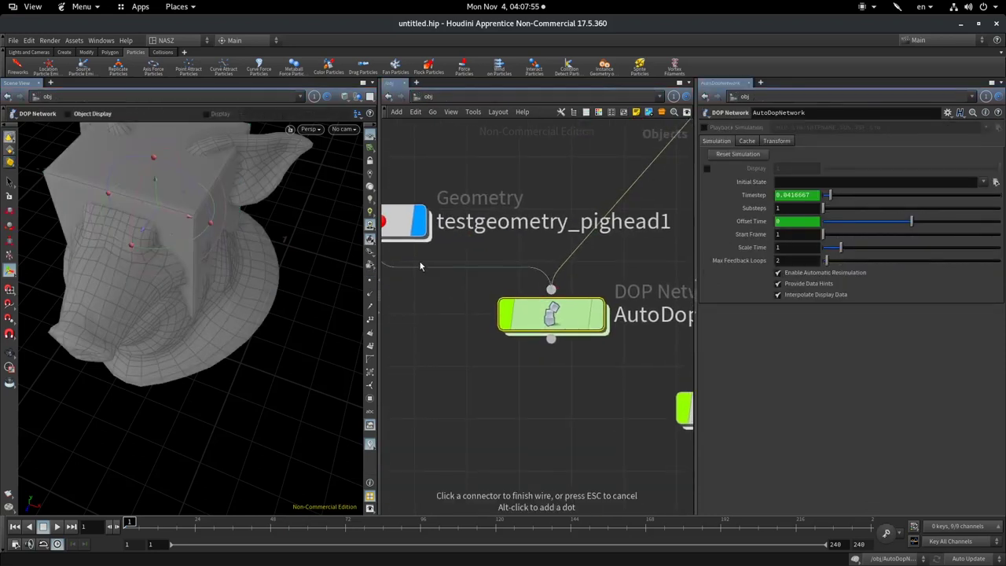
click(428, 238)
scroll(495, 247, down, 2)
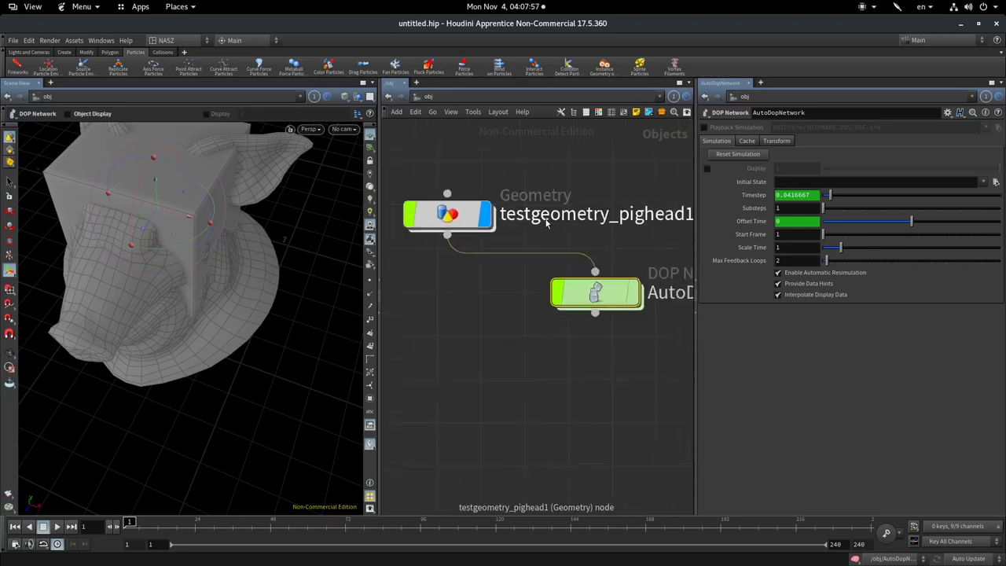
scroll(519, 235, down, 2)
click(550, 265)
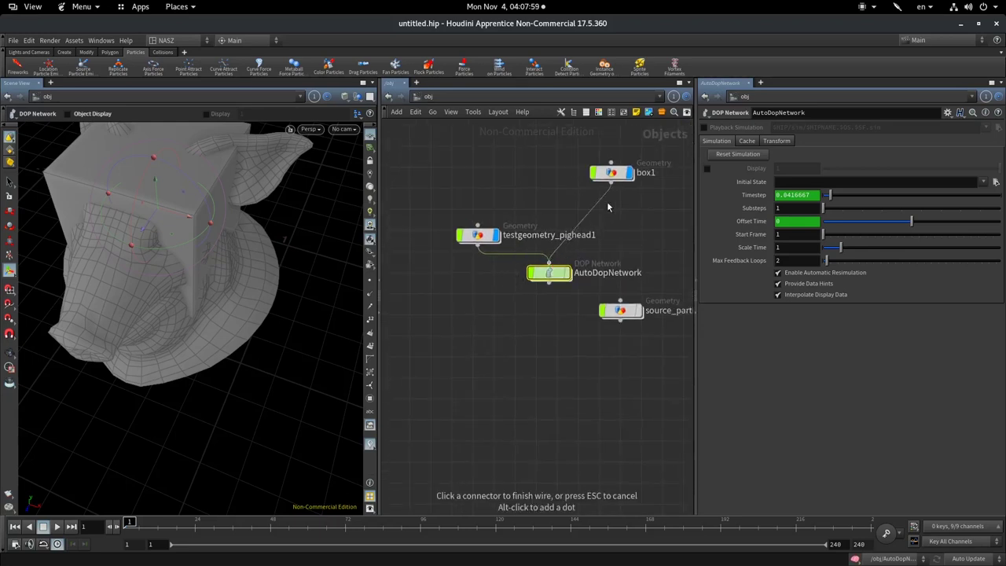
click(610, 182)
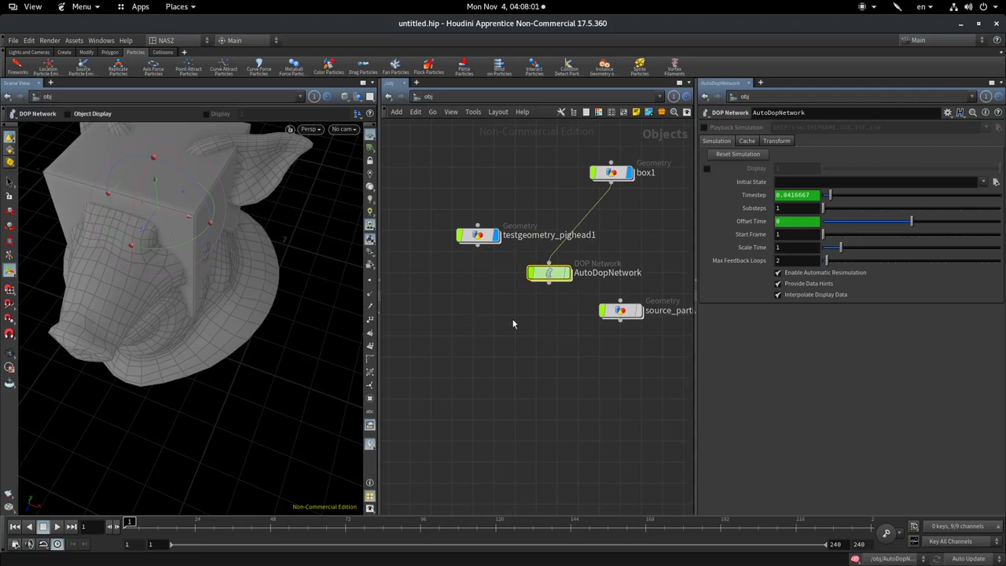
double_click(560, 271)
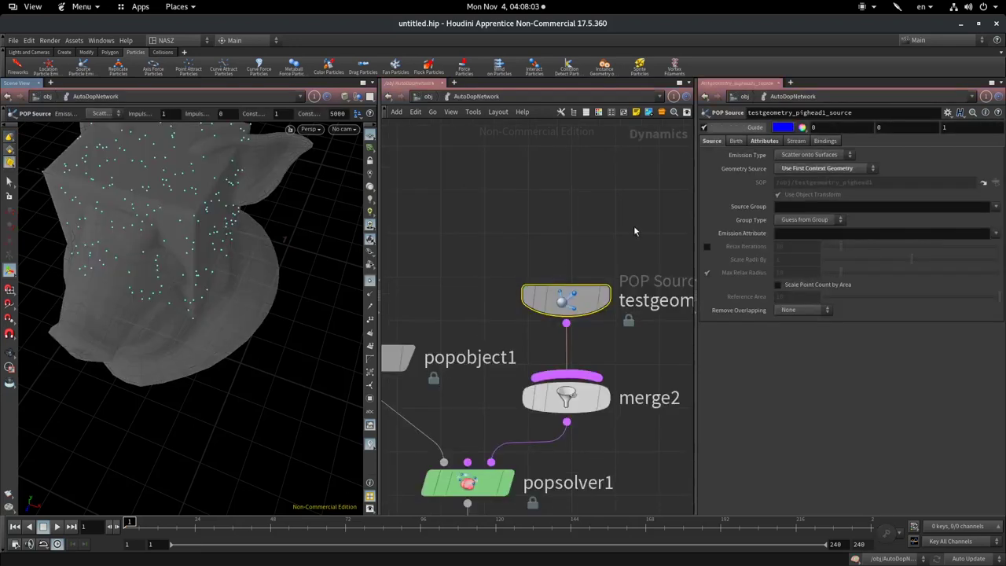
- Try Second Context Geometry as the source, then rewire box1 into AutoDopNetwork instead of the pig head
click(816, 168)
click(822, 209)
click(430, 97)
click(549, 262)
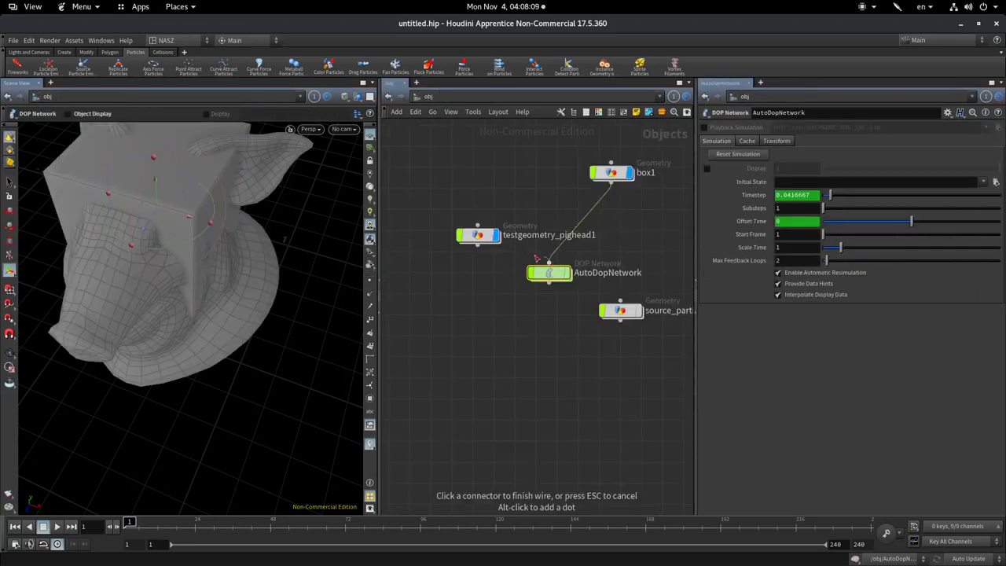
click(478, 244)
drag(548, 262, 611, 179)
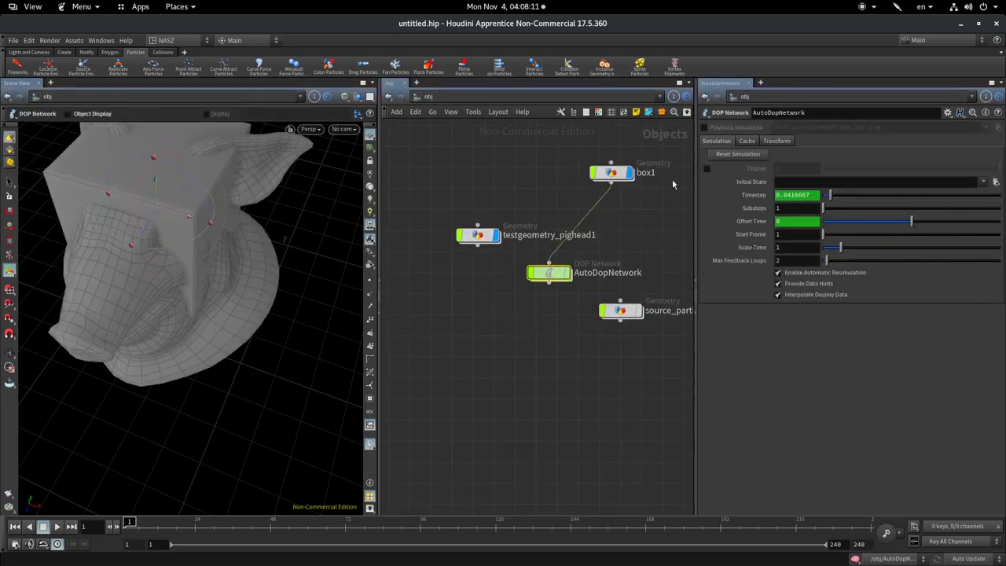
double_click(552, 275)
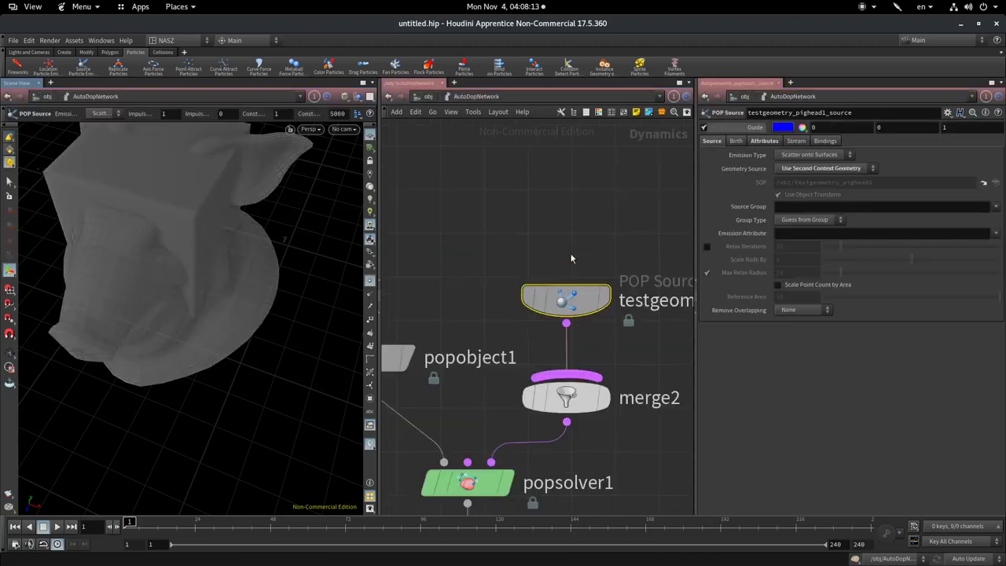
- Test First Context Geometry, then set Geometry Source back to Use Parameter Values
click(822, 169)
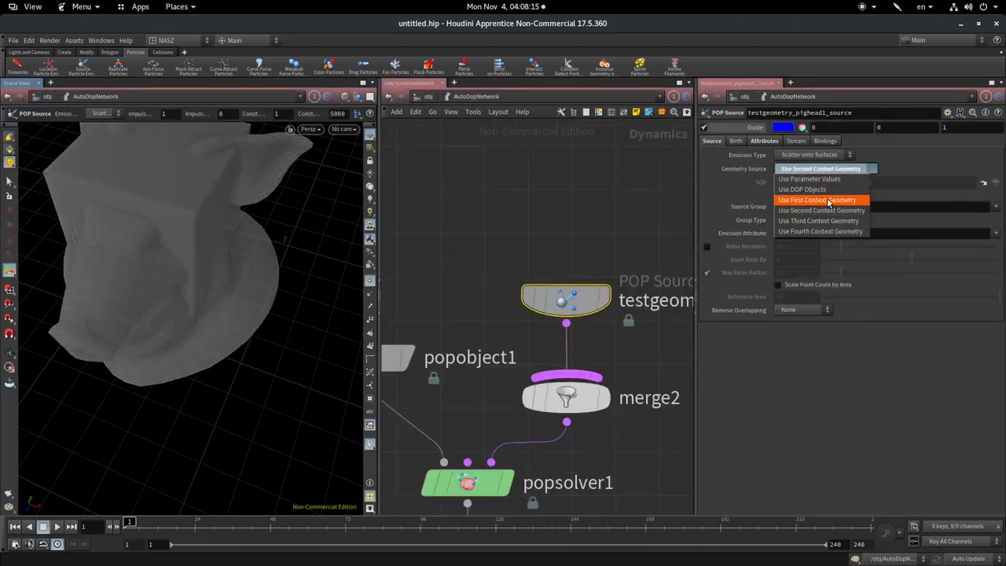
click(818, 198)
mouse_move(232, 205)
mouse_down()
mouse_move(168, 213)
mouse_move(107, 314)
mouse_move(62, 325)
mouse_move(125, 315)
mouse_up()
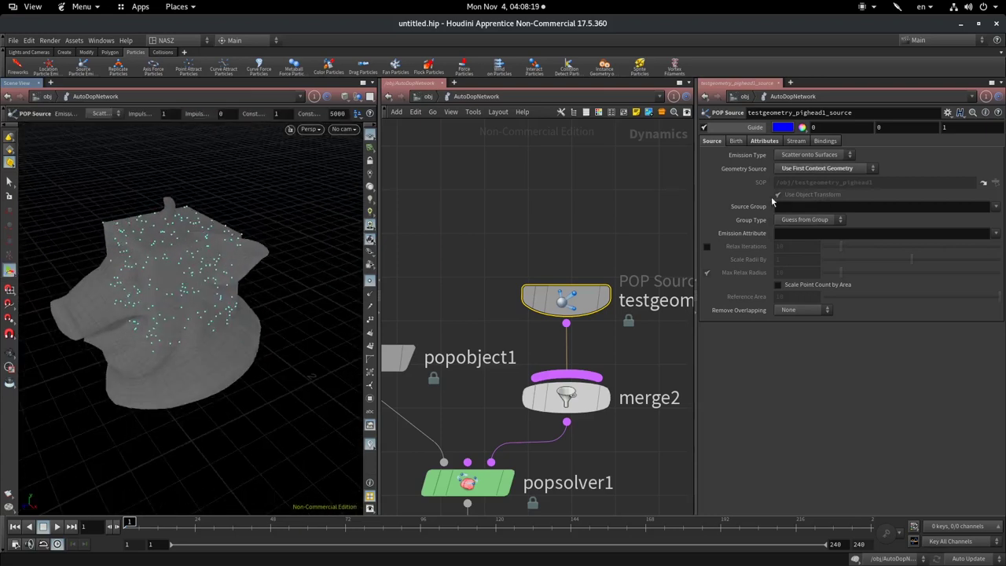
click(823, 168)
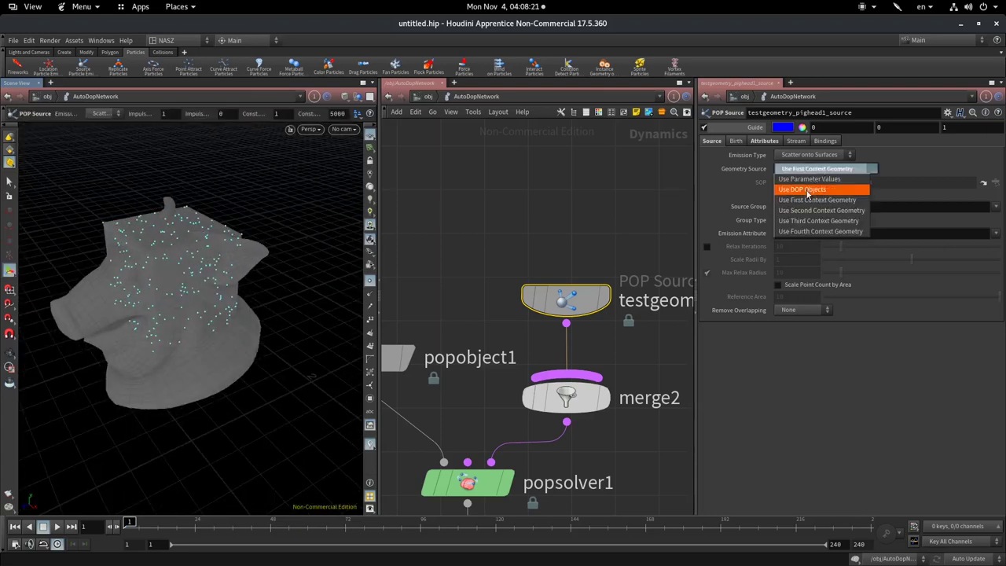
click(818, 177)
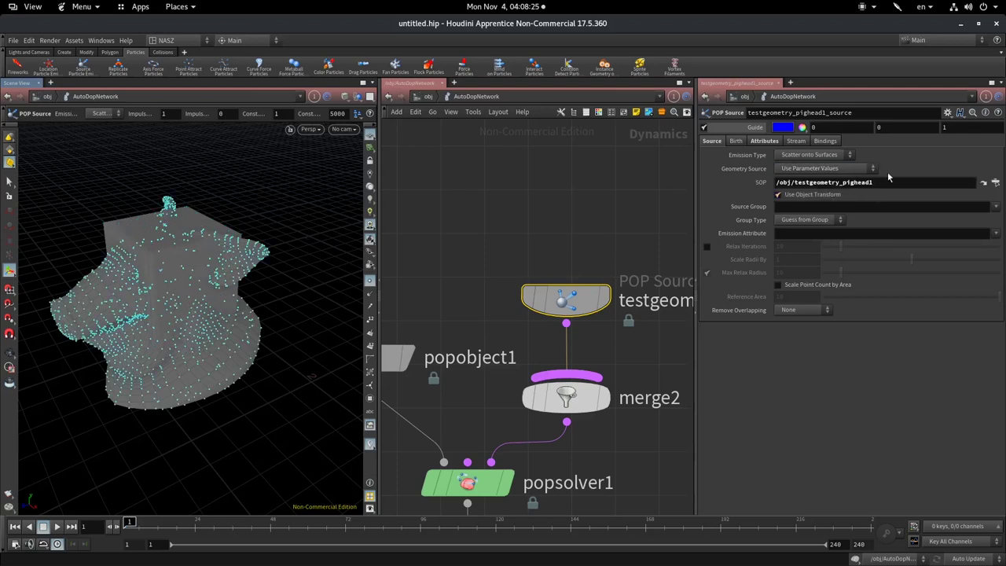
- Turn on Relax Iterations for the scattered points and tumble closer to the pig head
middle_drag(597, 243, 562, 199)
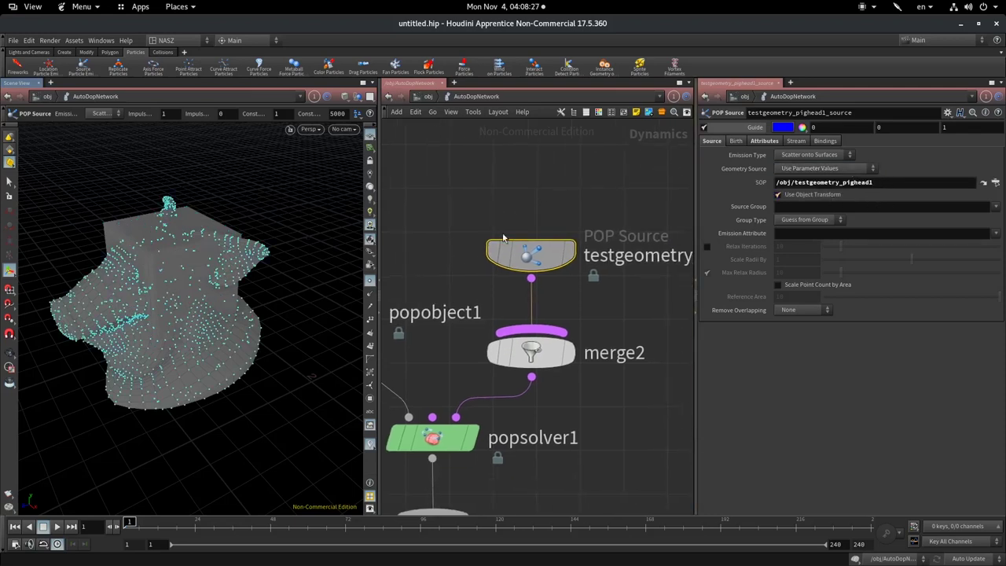
click(904, 182)
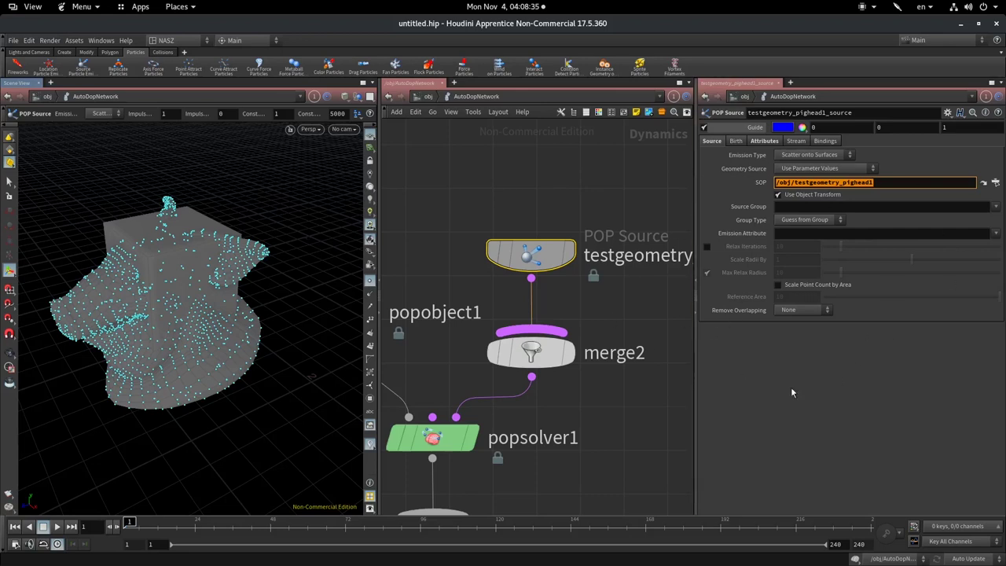
click(706, 250)
key(Escape)
mouse_move(184, 298)
mouse_down()
mouse_move(202, 328)
mouse_move(236, 341)
mouse_up()
key(Return)
- Try Relax Iterations at 27, then 11, and finally the maximum of 100
drag(843, 250, 902, 256)
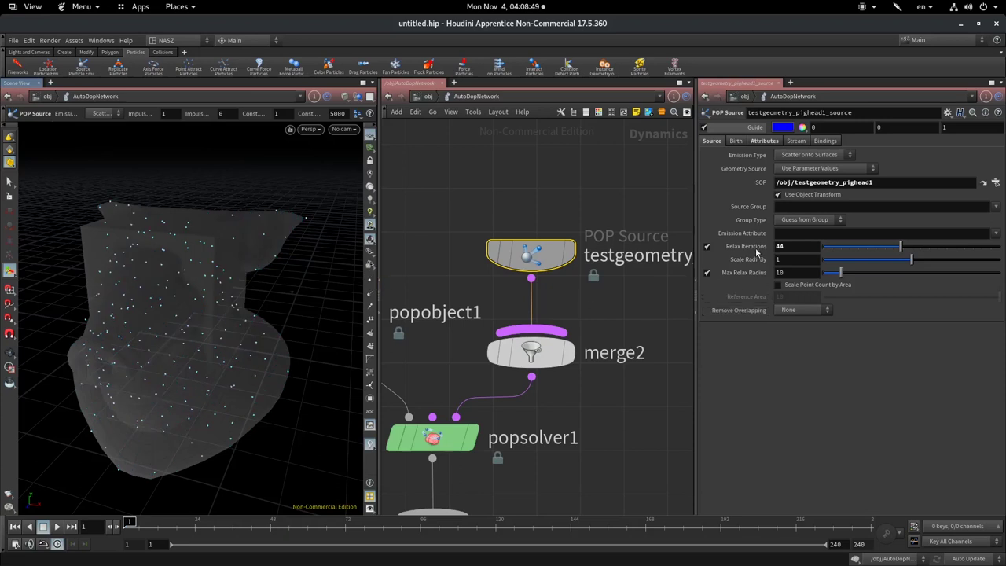
mouse_move(900, 249)
mouse_down()
mouse_move(843, 238)
mouse_move(835, 245)
mouse_move(999, 246)
mouse_move(817, 247)
mouse_up()
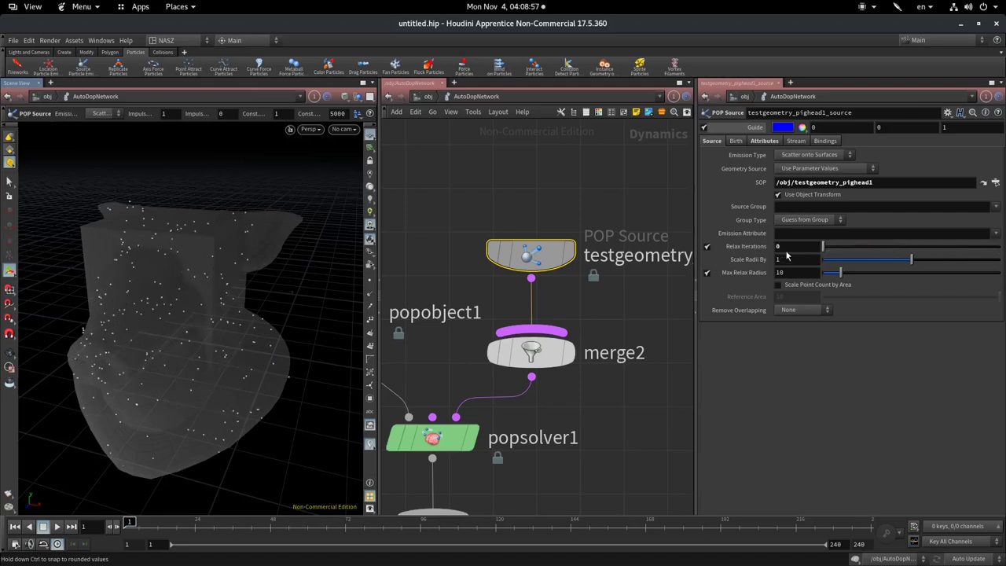
scroll(134, 334, up, 3)
scroll(165, 330, up, 3)
scroll(204, 332, up, 2)
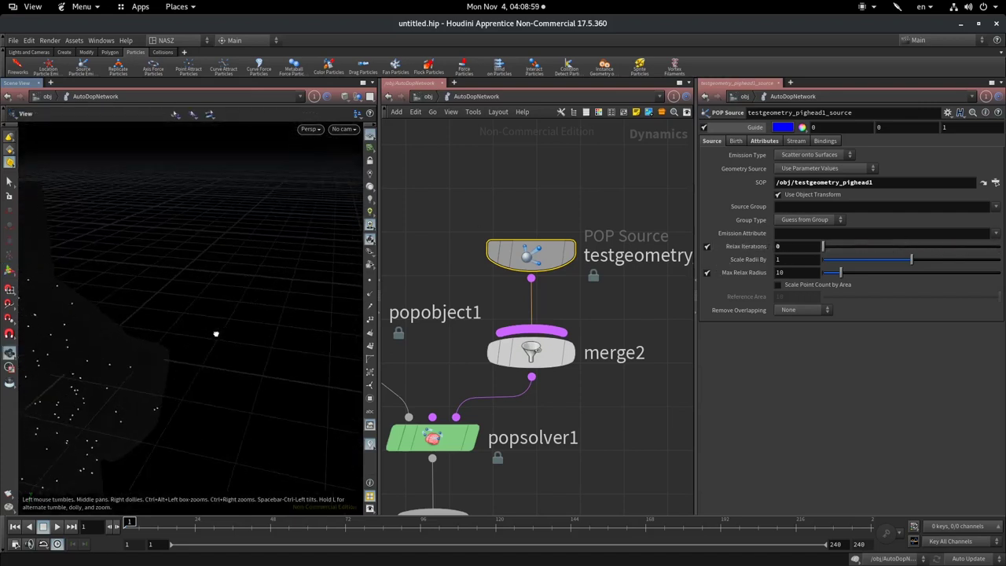
scroll(216, 334, down, 3)
scroll(157, 338, down, 3)
scroll(141, 339, down, 3)
scroll(142, 339, down, 2)
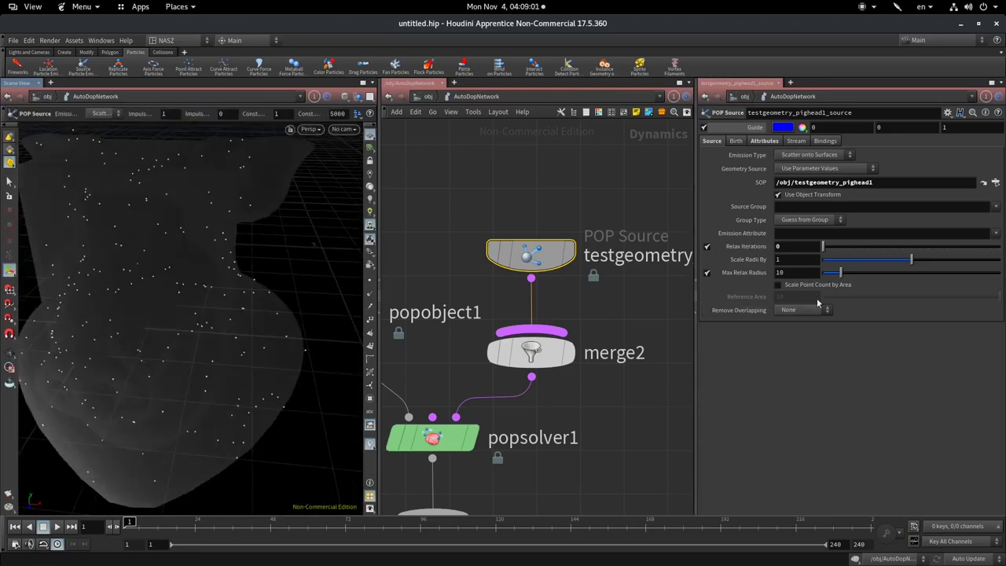
drag(823, 246, 999, 246)
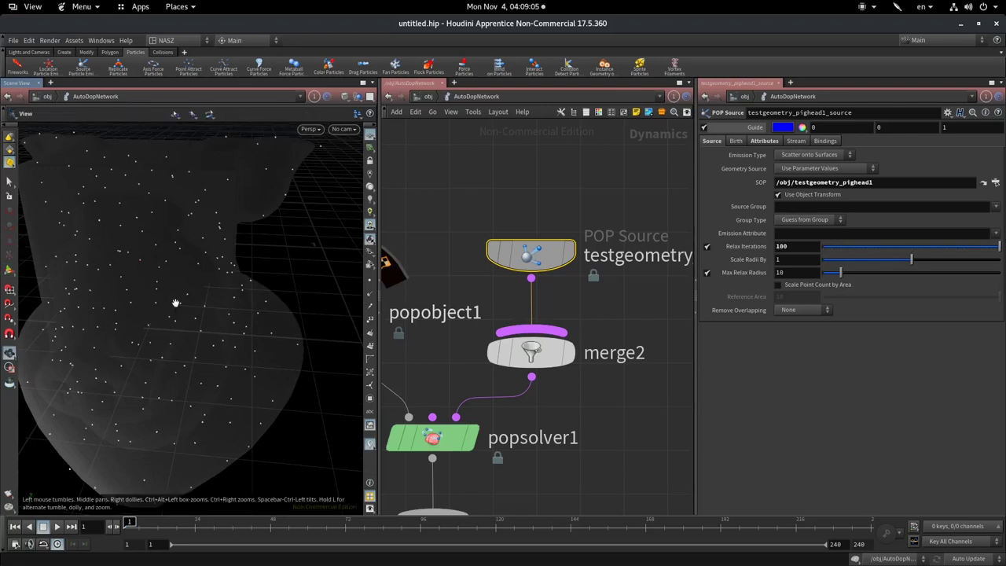
scroll(183, 307, down, 2)
mouse_move(192, 311)
mouse_down()
mouse_move(220, 278)
mouse_move(90, 314)
mouse_move(243, 282)
mouse_move(173, 321)
mouse_up()
key(Return)
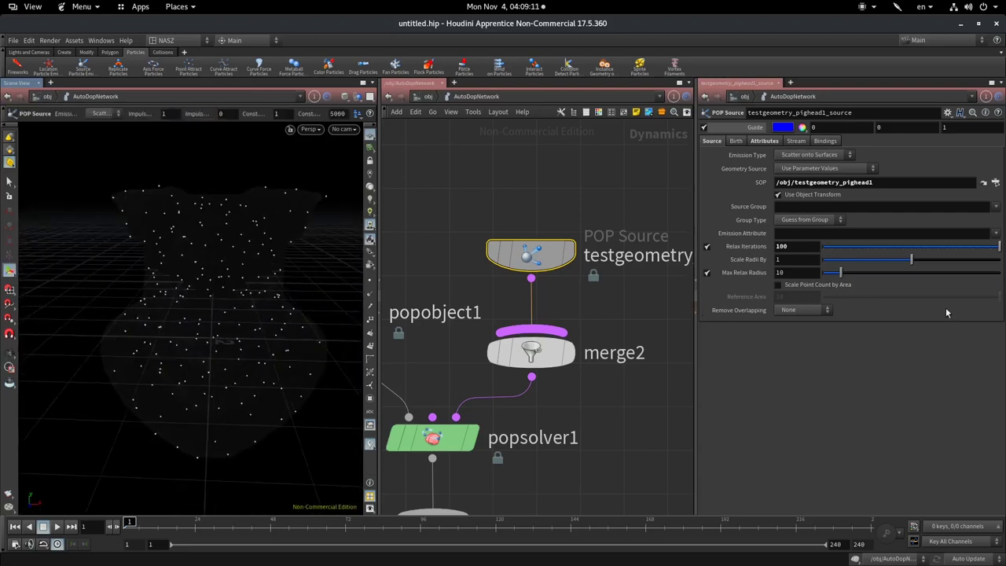
- Raise Max Relax Radius to 11.9 and Scale Radii By to 2, inspect, then switch relaxation off
click(827, 272)
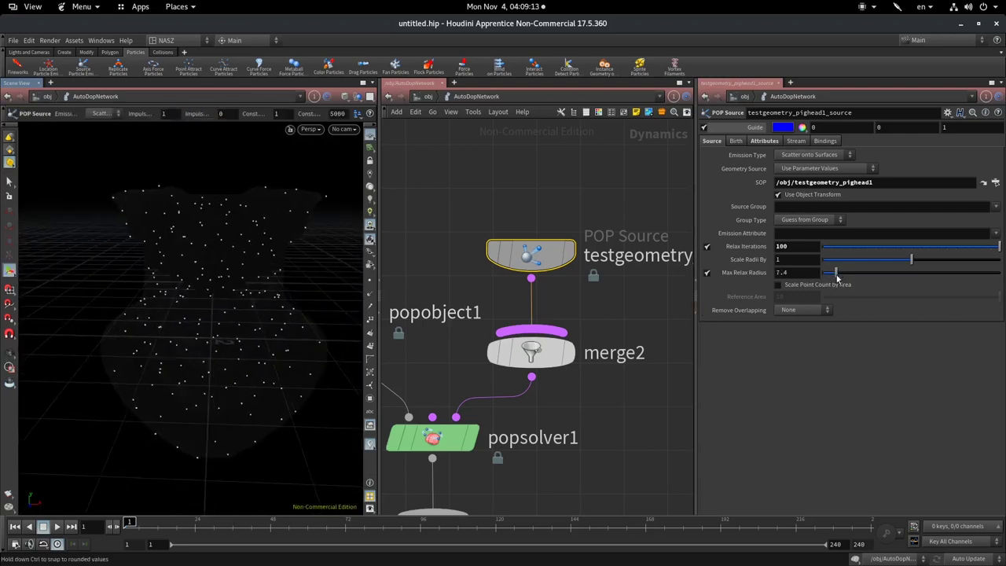
drag(828, 272, 844, 272)
mouse_move(912, 260)
mouse_down()
mouse_move(820, 274)
mouse_move(1000, 259)
mouse_up()
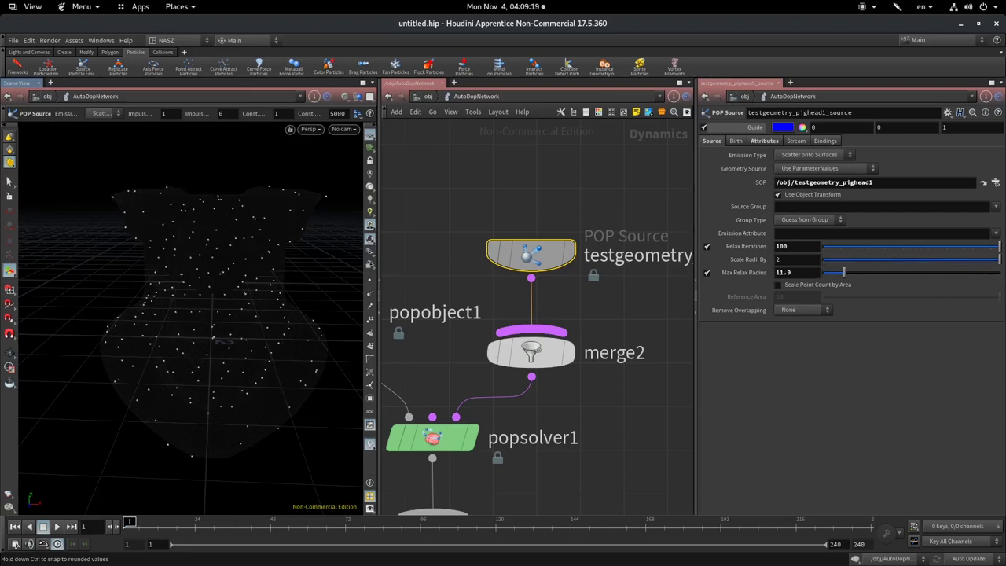
key(Escape)
mouse_move(134, 291)
mouse_down()
mouse_move(209, 262)
mouse_move(252, 312)
mouse_move(130, 295)
mouse_up()
scroll(209, 262, up, 5)
key(Return)
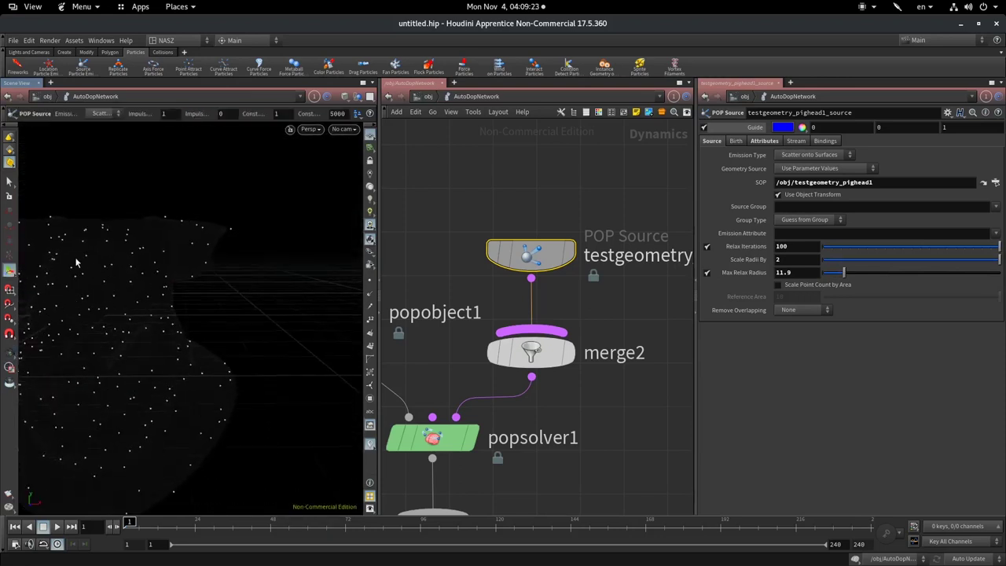
key(Escape)
mouse_move(228, 422)
mouse_down()
mouse_move(304, 359)
mouse_move(243, 353)
mouse_move(262, 370)
mouse_move(205, 395)
mouse_move(157, 370)
mouse_up()
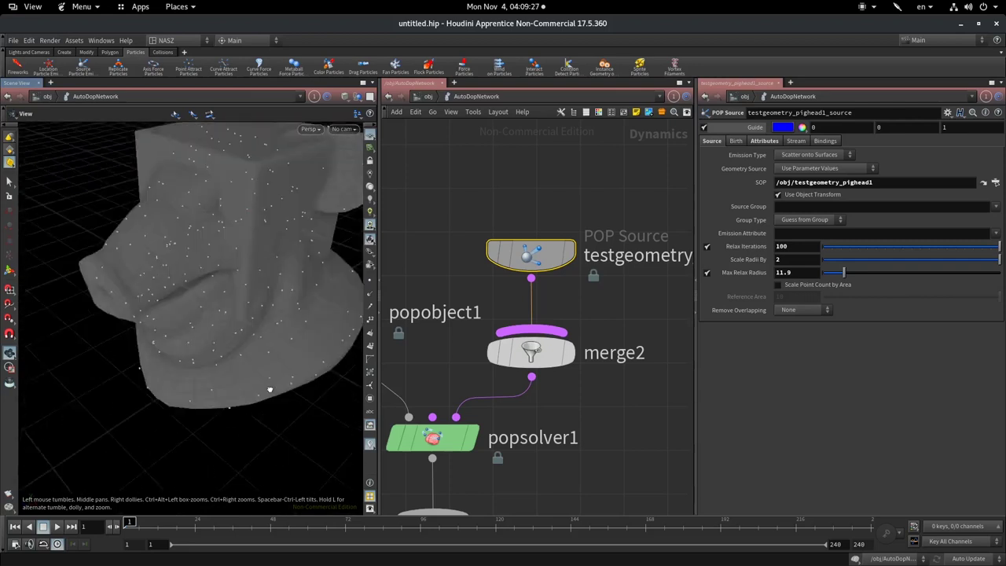
key(Return)
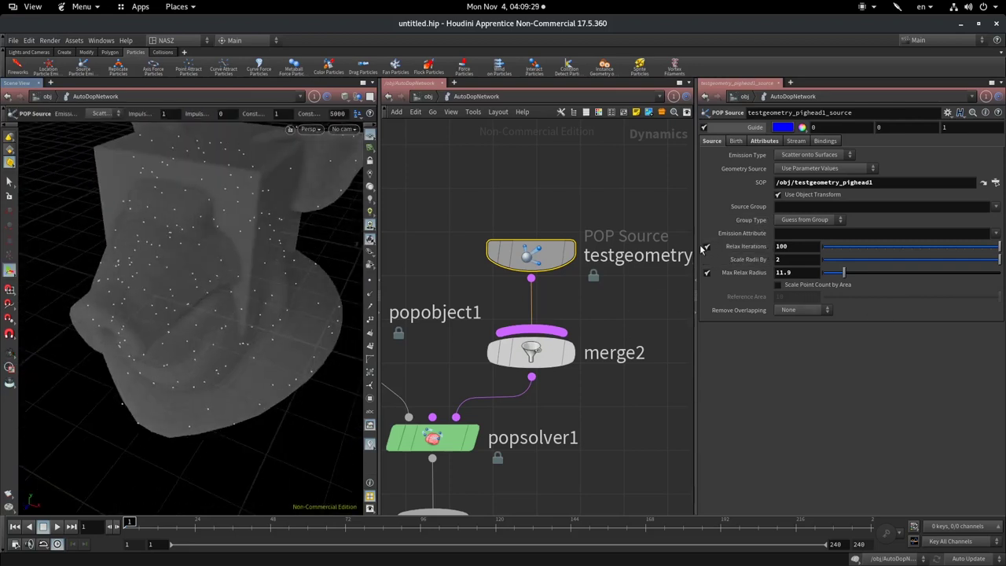
click(706, 245)
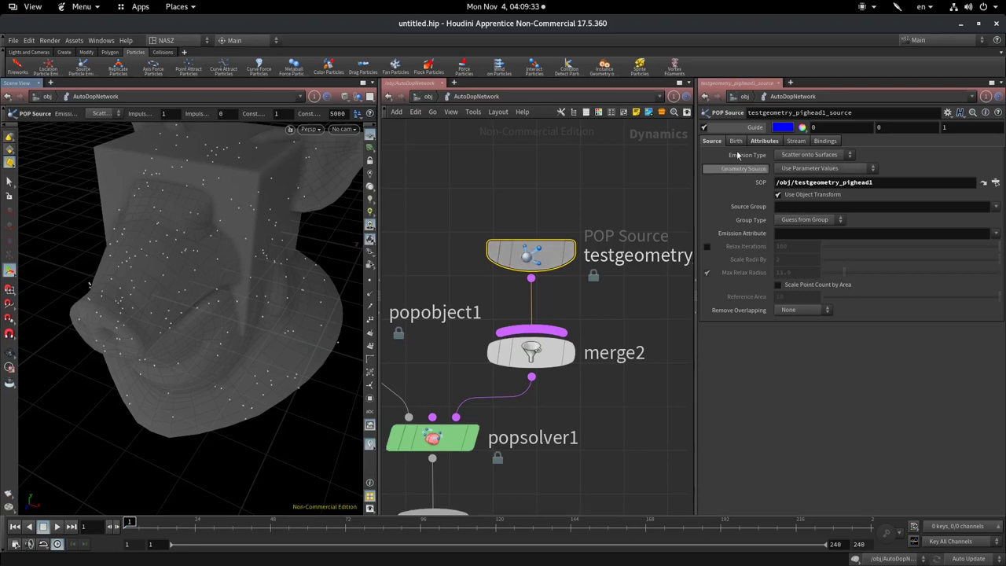
- View the Birth tab, then the Attributes tab showing Free Flying state and inherit velocity 1
click(735, 142)
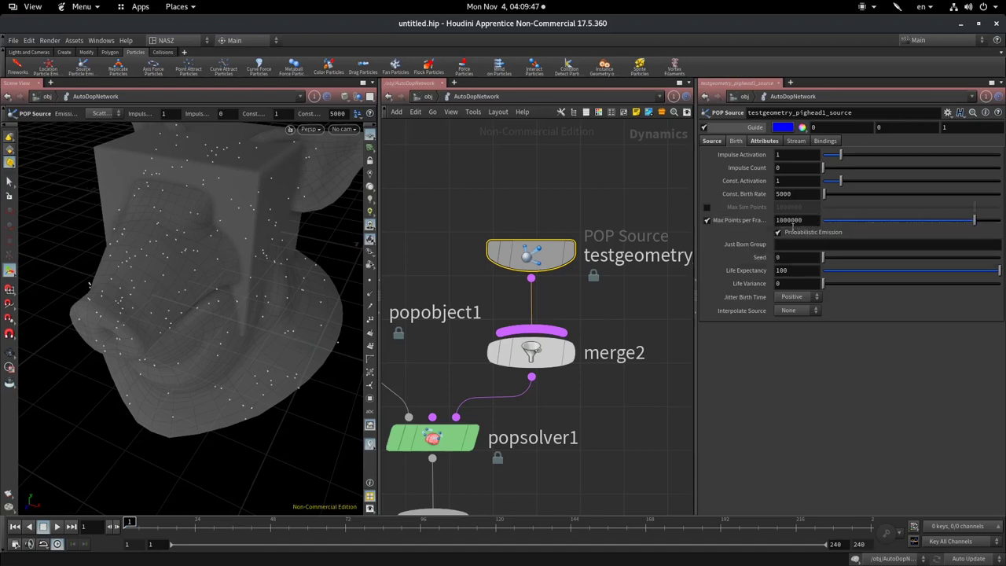
click(775, 142)
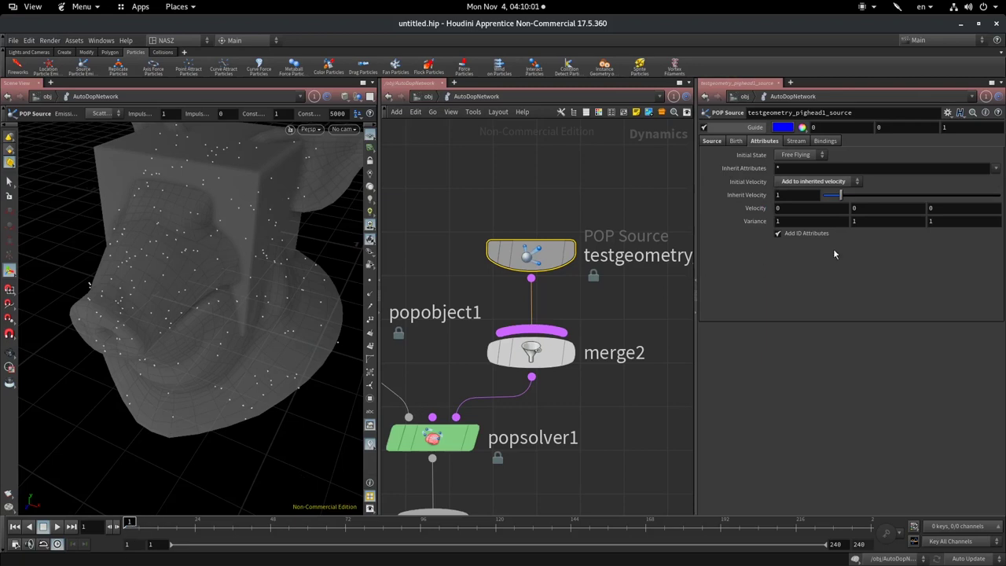
- Cycle Initial Velocity through Use inherited and Add to inherited, settling on Set initial velocity
click(849, 184)
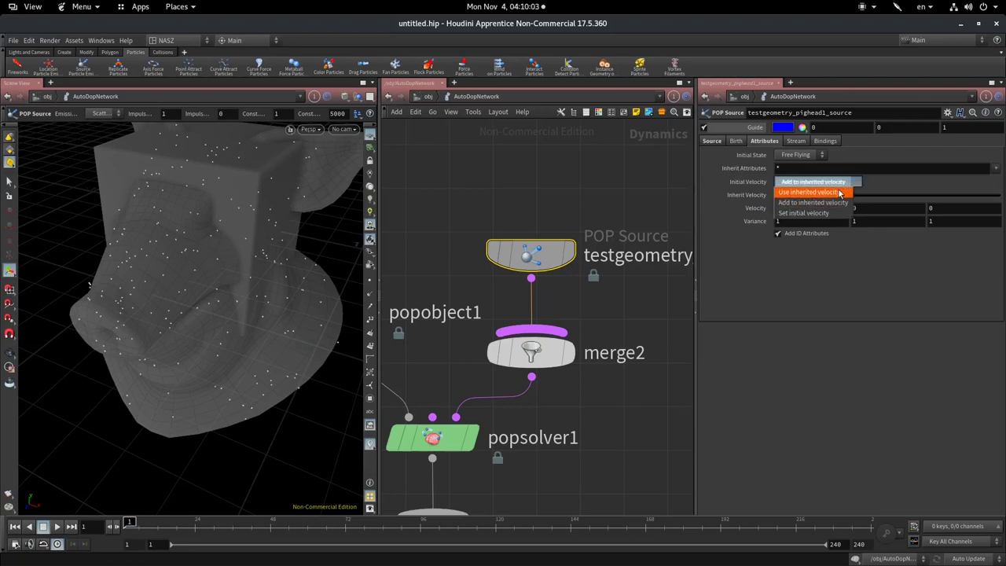
click(840, 194)
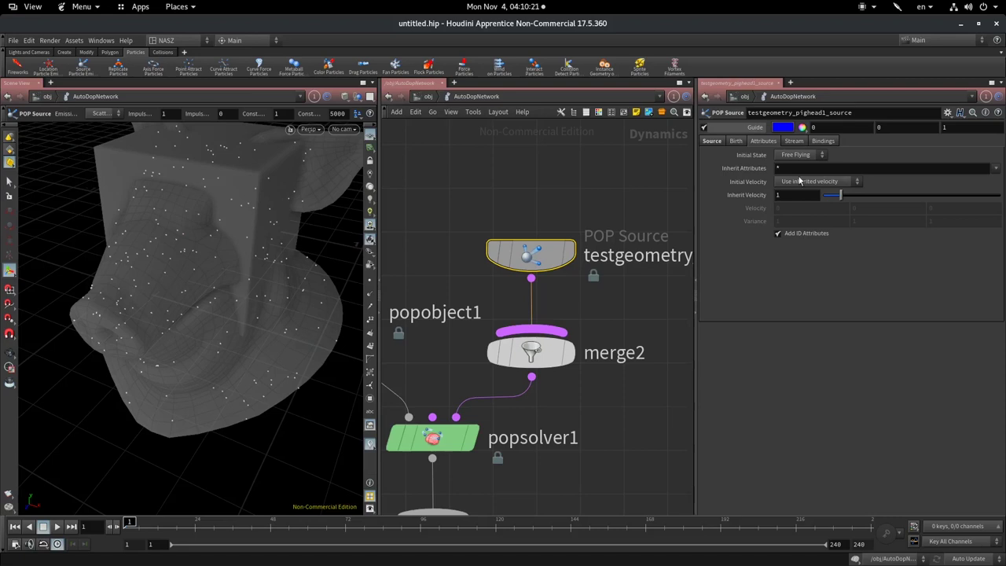
click(800, 182)
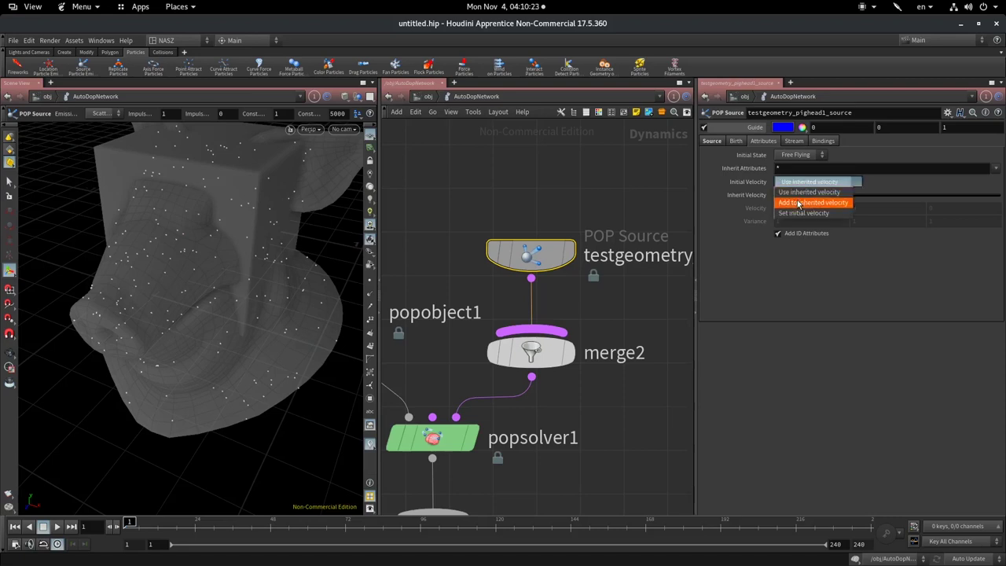
click(798, 203)
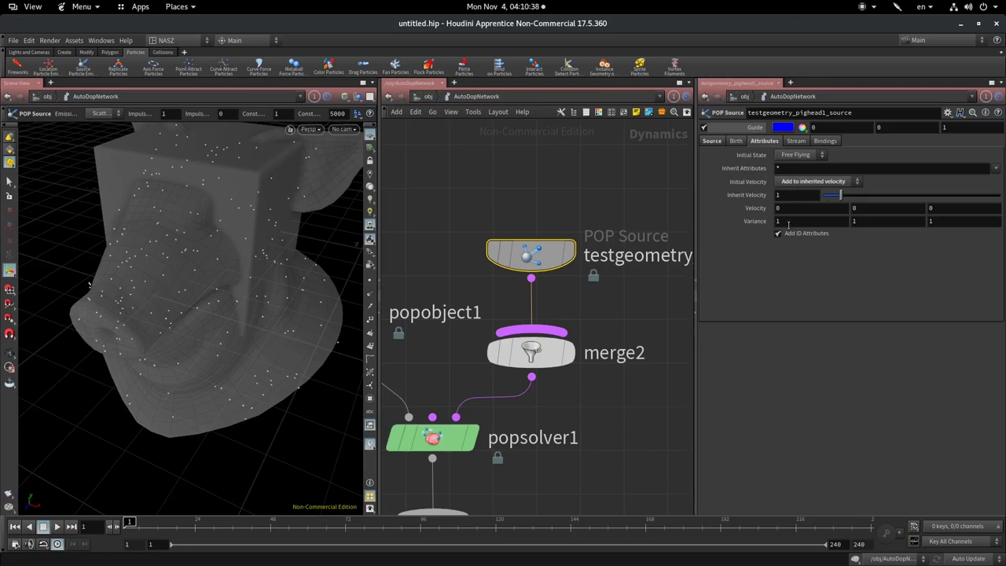
click(809, 183)
click(809, 213)
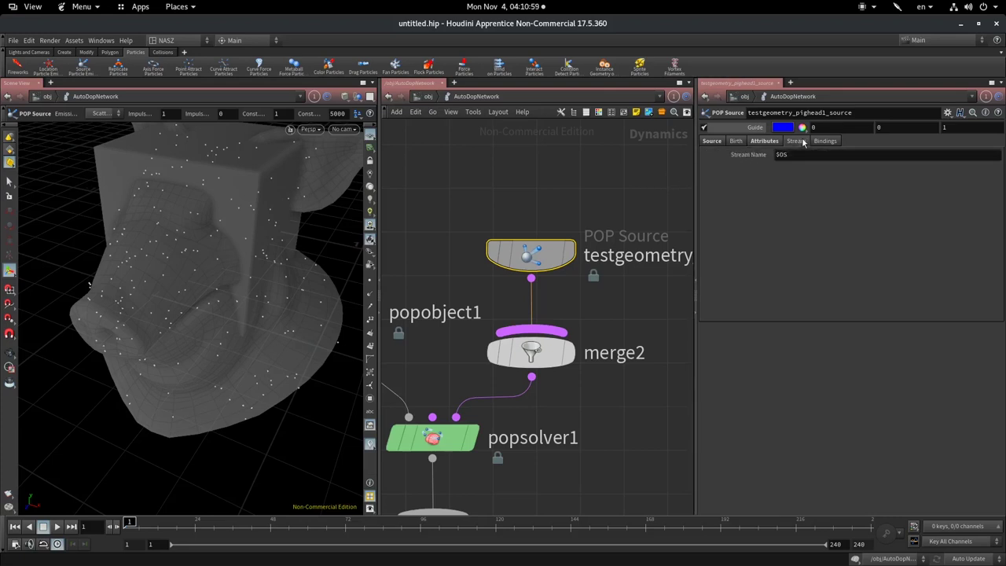
click(735, 140)
- Play the simulation to frame 191, watching particles pour down beneath the head, then stop
click(712, 141)
scroll(513, 277, down, 5)
middle_drag(512, 277, 531, 225)
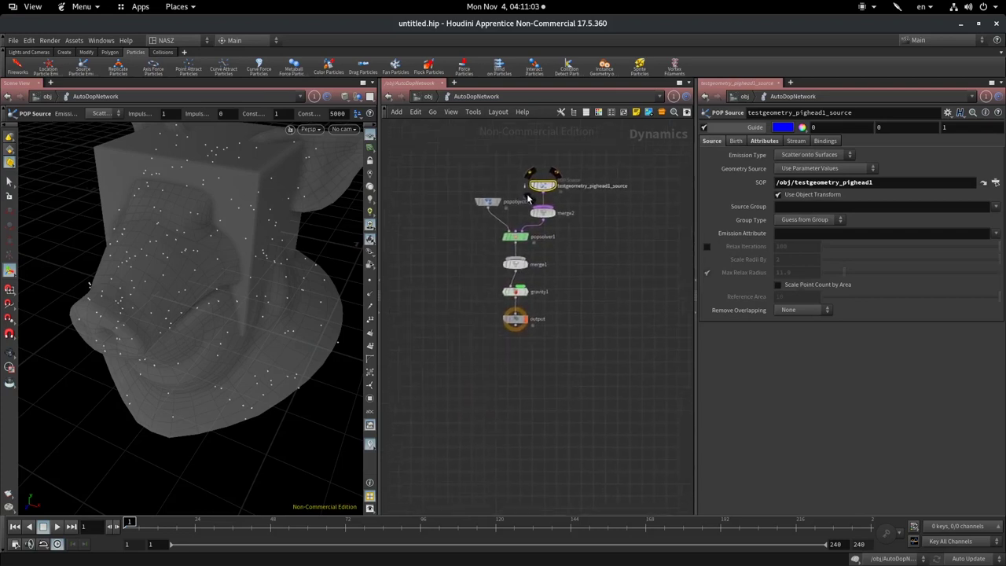
scroll(473, 295, up, 3)
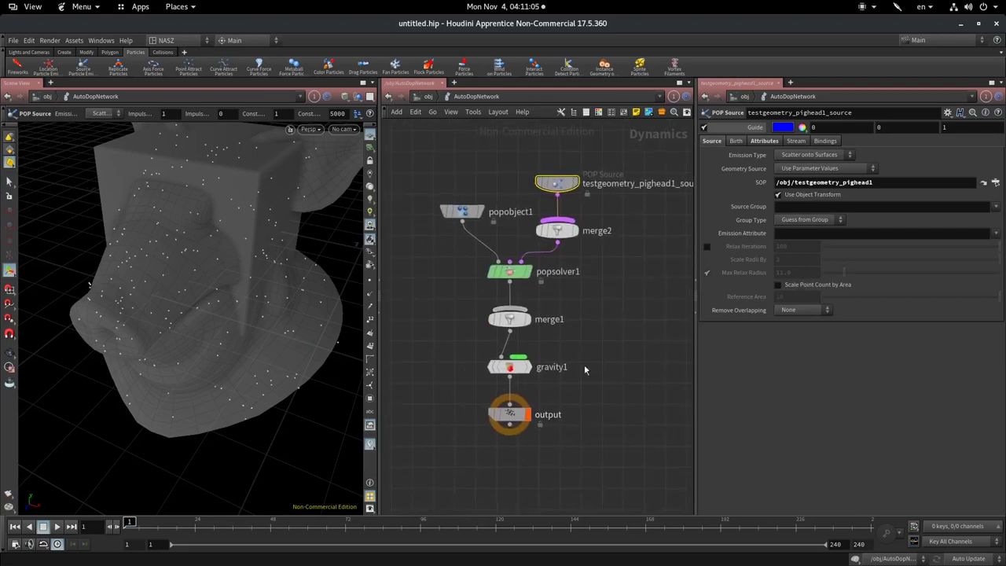
click(57, 531)
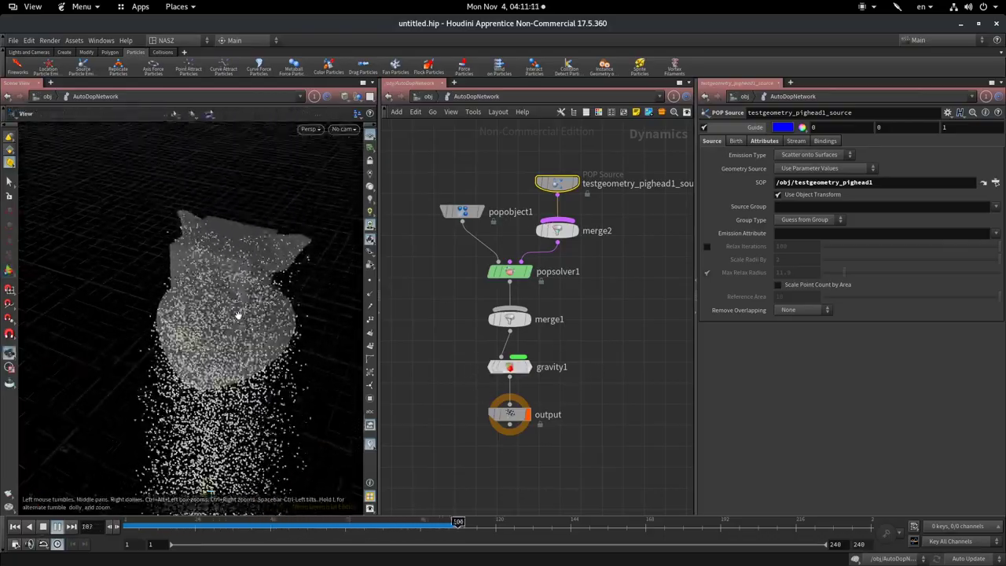
drag(222, 378, 204, 405)
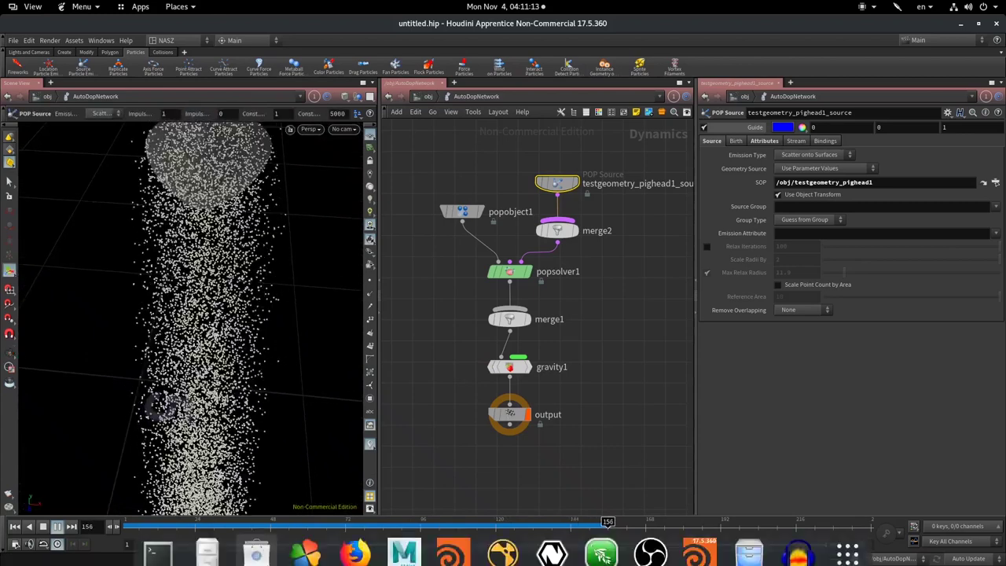
click(45, 529)
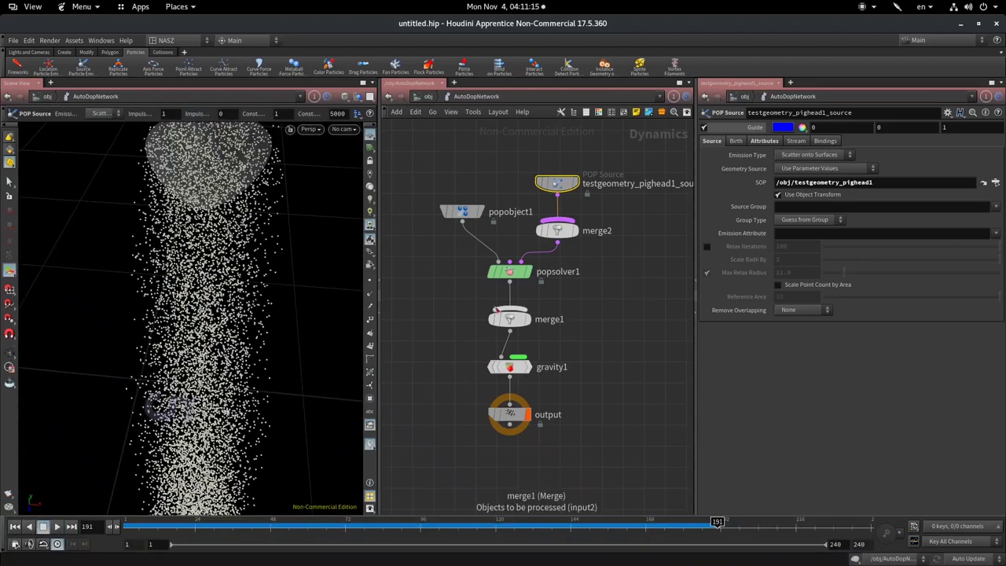
mouse_move(398, 224)
middle_down()
mouse_move(395, 287)
mouse_move(397, 236)
middle_up()
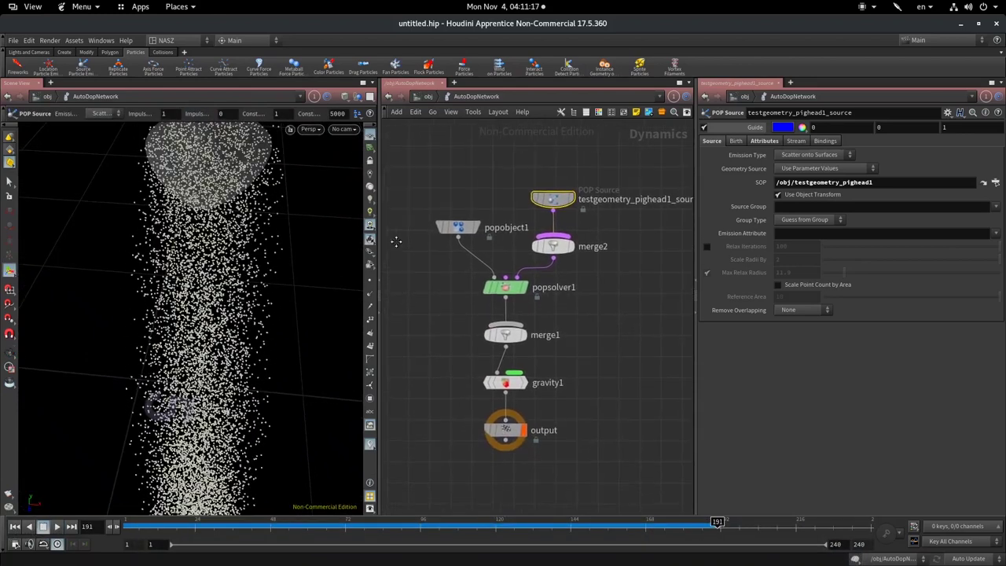